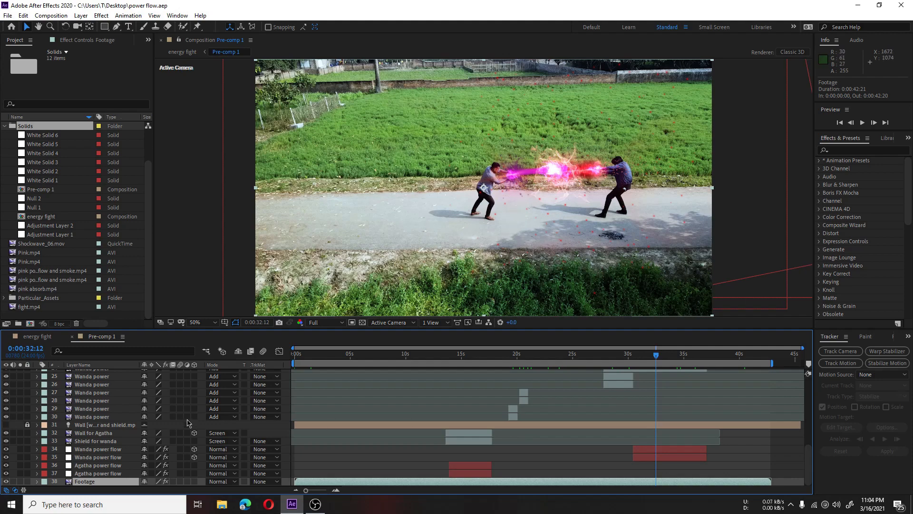
# Step: Hide layers 7 through 37 in Pre-comp 1, keeping the Footage layer visible
pyautogui.scroll(8, 86, 451)
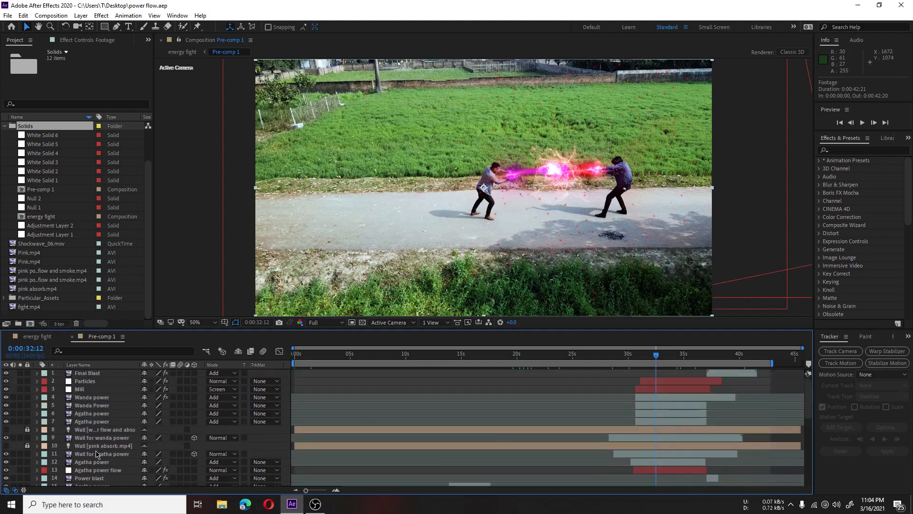
pyautogui.scroll(-8, 100, 395)
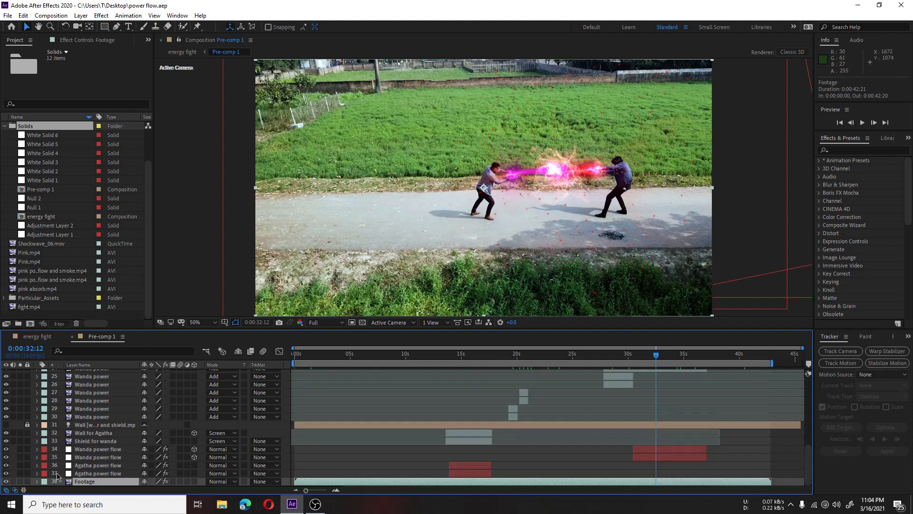
pyautogui.click(10, 470)
pyautogui.moveTo(10, 469); pyautogui.dragTo(7, 375)
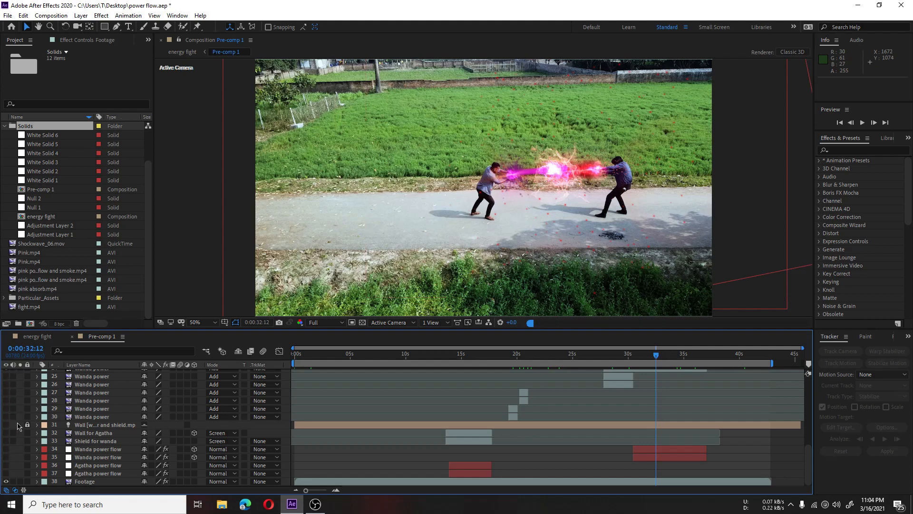
pyautogui.scroll(3, 17, 425)
pyautogui.moveTo(6, 410); pyautogui.dragTo(6, 375)
pyautogui.scroll(2, 23, 408)
pyautogui.moveTo(7, 414); pyautogui.dragTo(6, 376)
pyautogui.scroll(2, 16, 402)
pyautogui.moveTo(9, 415); pyautogui.dragTo(4, 383)
pyautogui.click(4, 379)
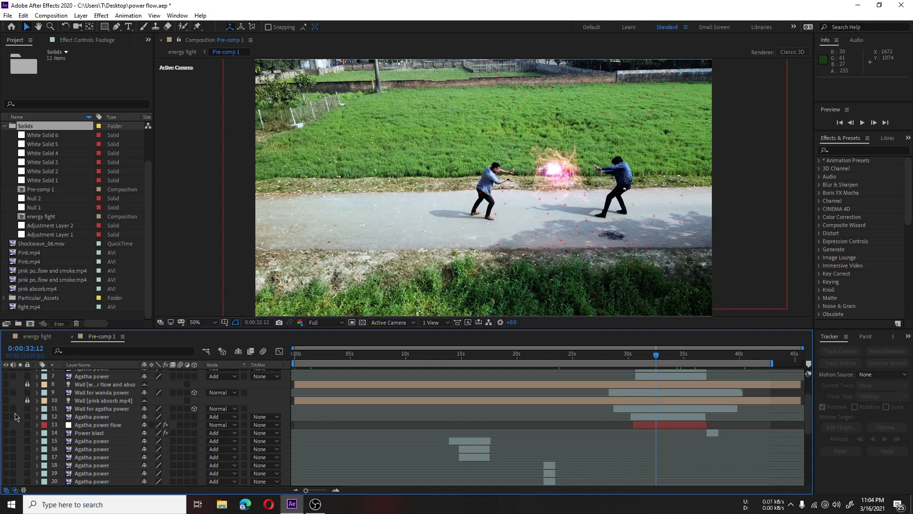
# Step: Hide layers 1 through 6, from Final Blast down to the upper Agatha power layer
pyautogui.scroll(2, 15, 412)
pyautogui.click(7, 410)
pyautogui.click(7, 405)
pyautogui.click(6, 397)
pyautogui.click(6, 389)
pyautogui.click(6, 381)
pyautogui.click(6, 373)
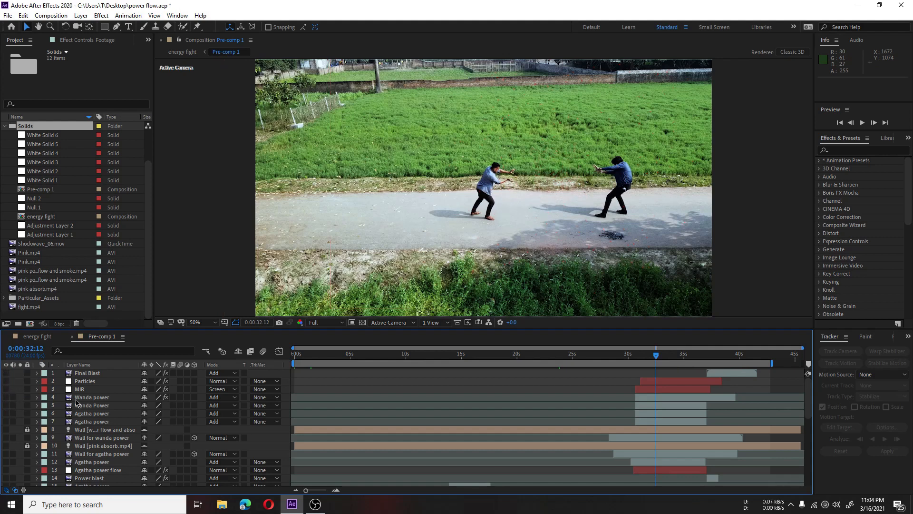
# Step: Play the bare footage from the first frame and stop at 0:00:14:12
pyautogui.scroll(-8, 125, 404)
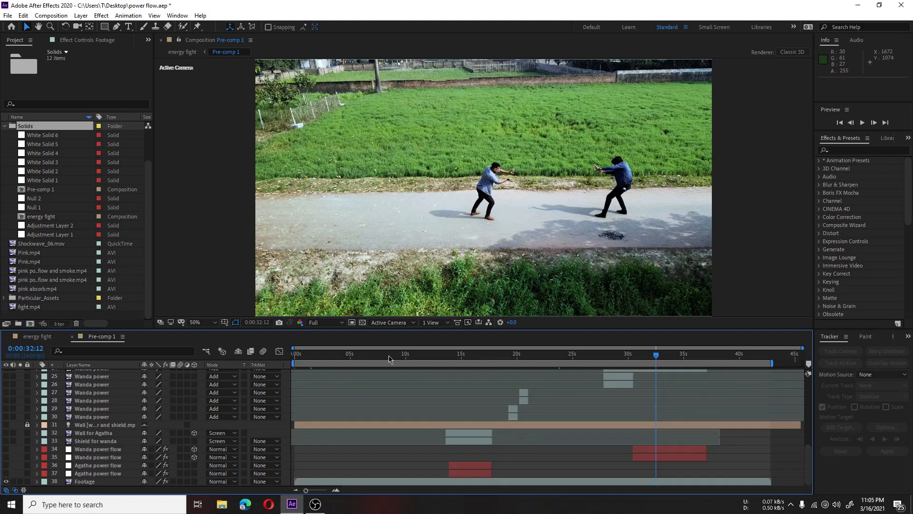
pyautogui.click(349, 357)
pyautogui.moveTo(302, 359); pyautogui.dragTo(293, 351)
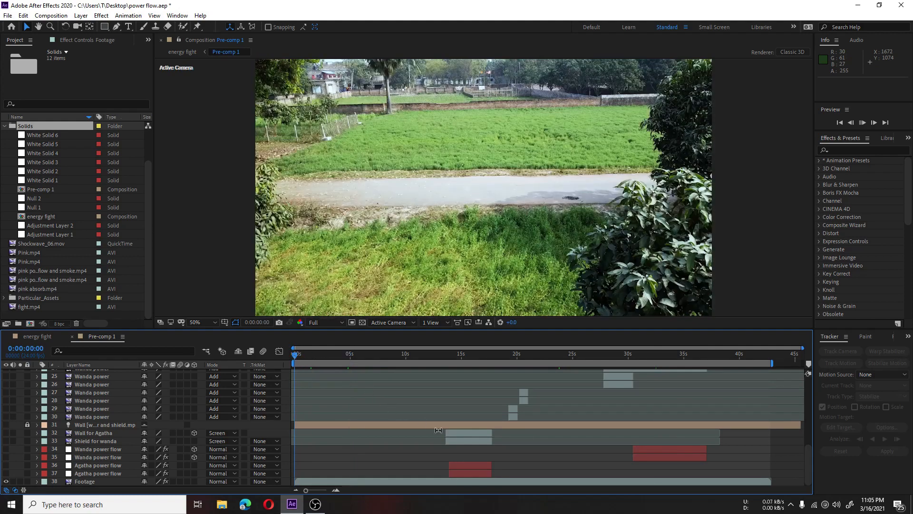
pyautogui.press('space')
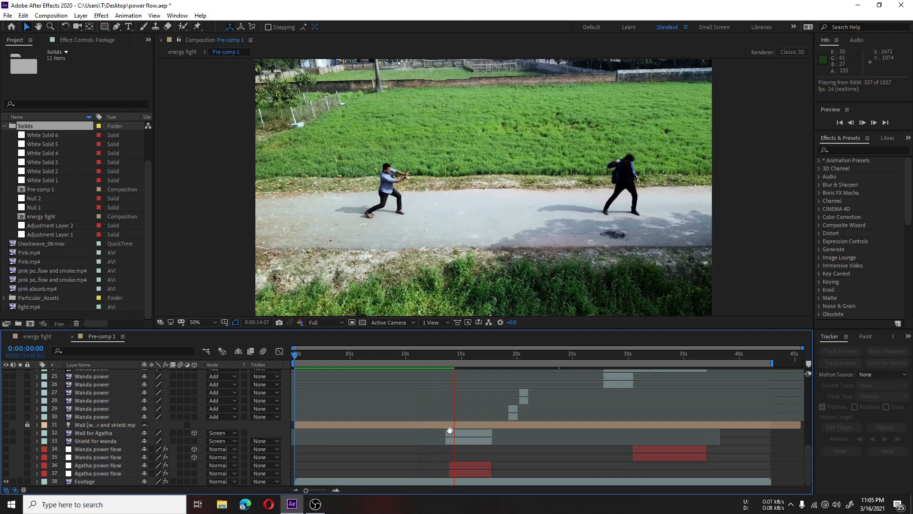
pyautogui.press('space')
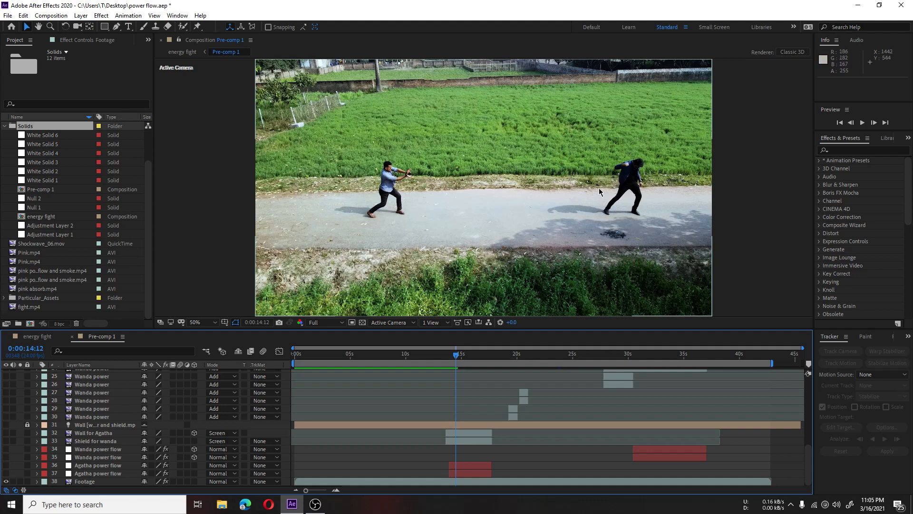
# Step: Examine the Colorista IV effect on the Footage layer, switching it off and on twice to compare the grade
pyautogui.click(83, 480)
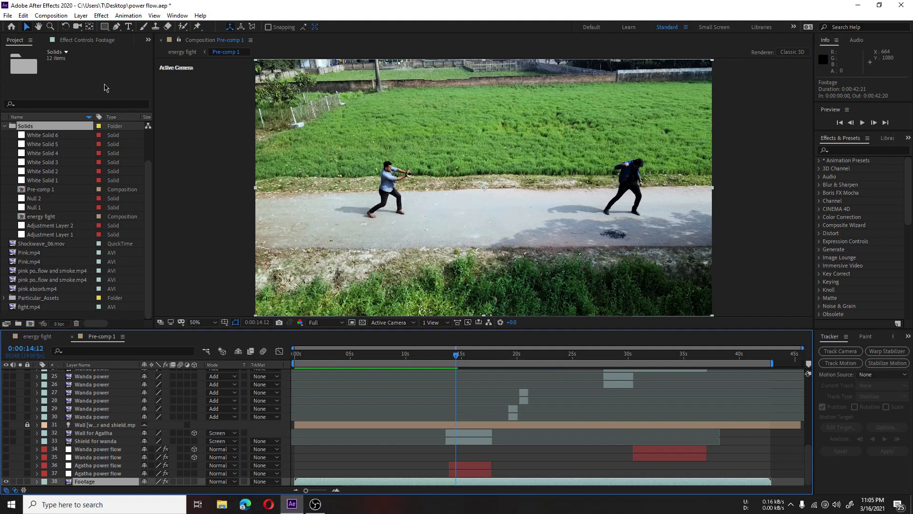
pyautogui.click(97, 42)
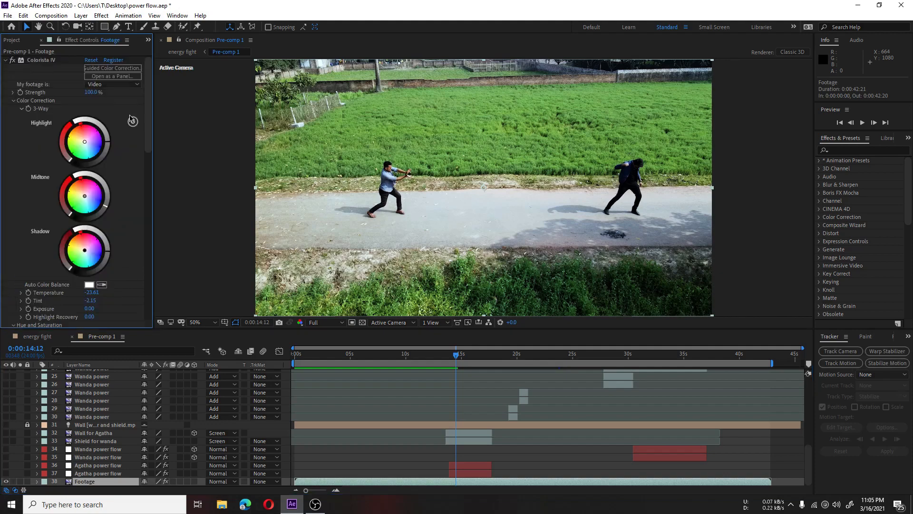
pyautogui.click(42, 61)
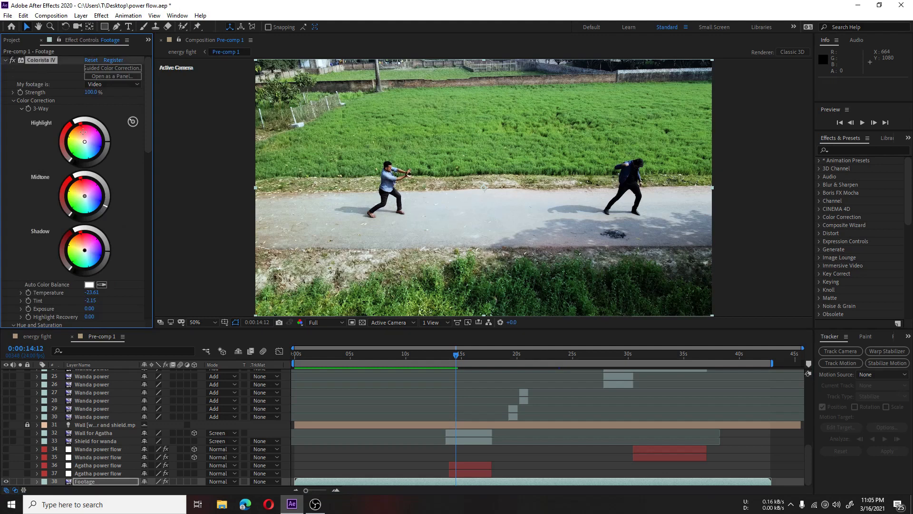
pyautogui.scroll(-10, 14, 157)
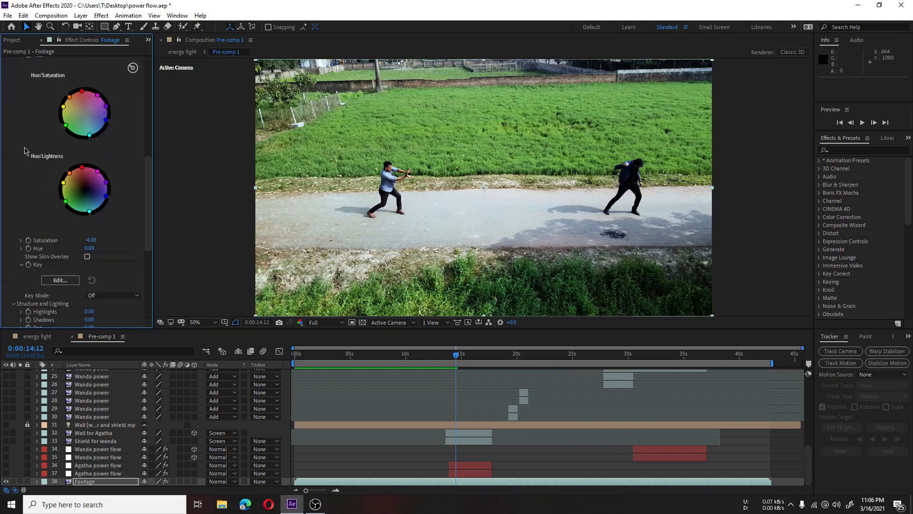
pyautogui.scroll(10, 19, 155)
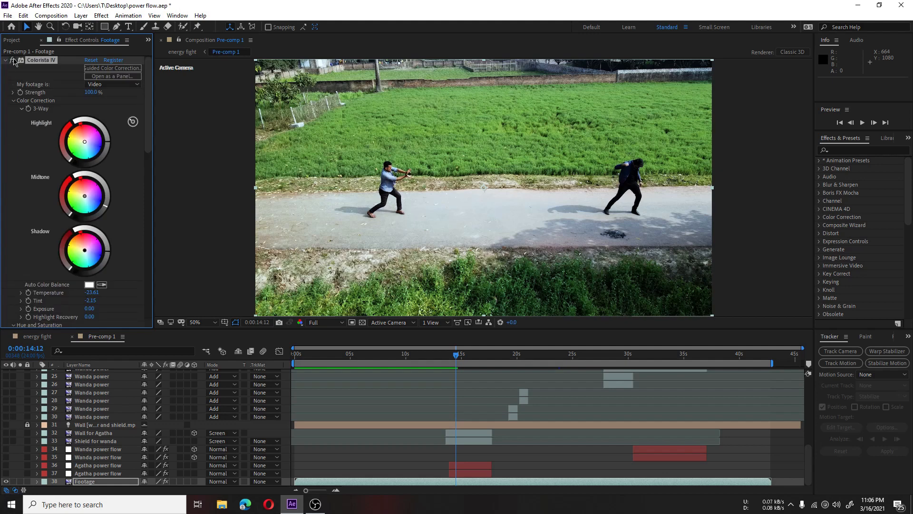
pyautogui.click(13, 60)
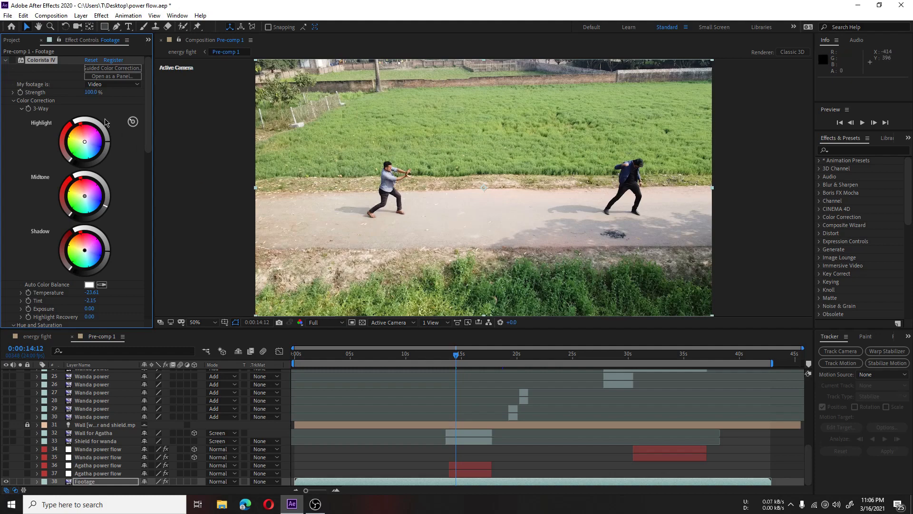
pyautogui.click(12, 61)
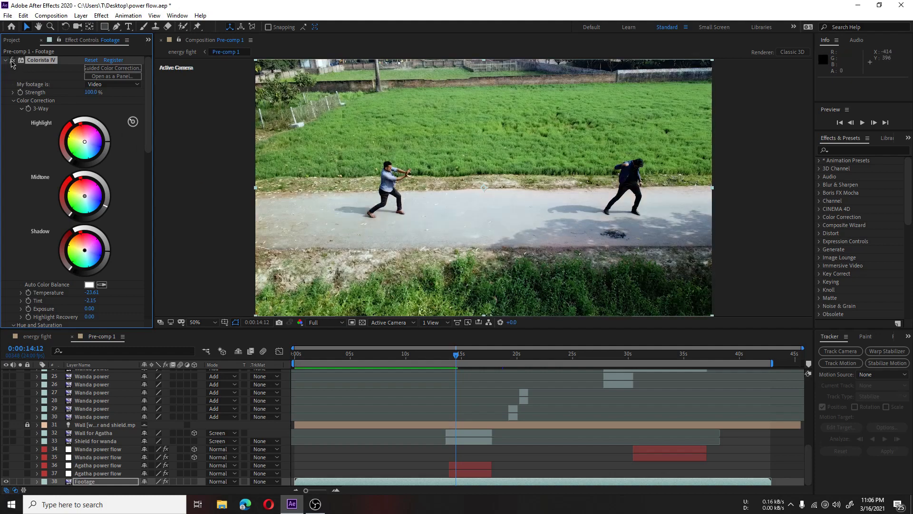
pyautogui.click(12, 62)
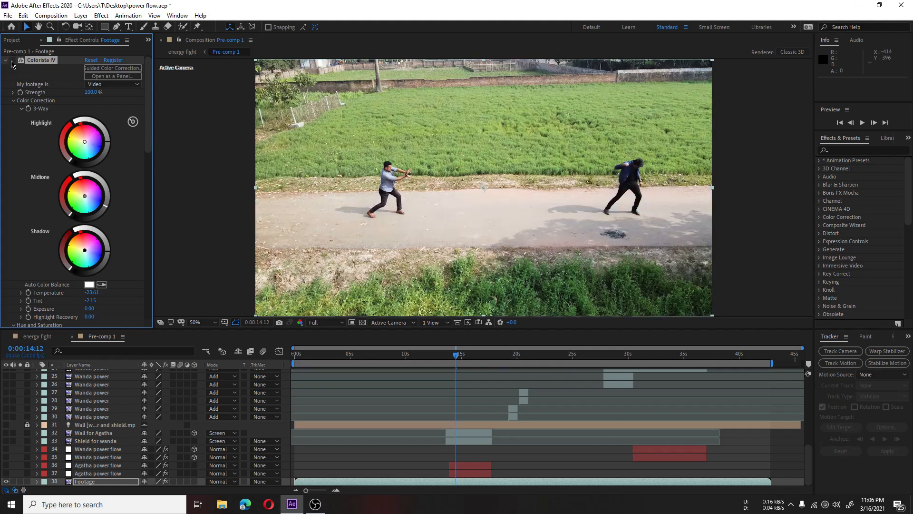
pyautogui.click(12, 61)
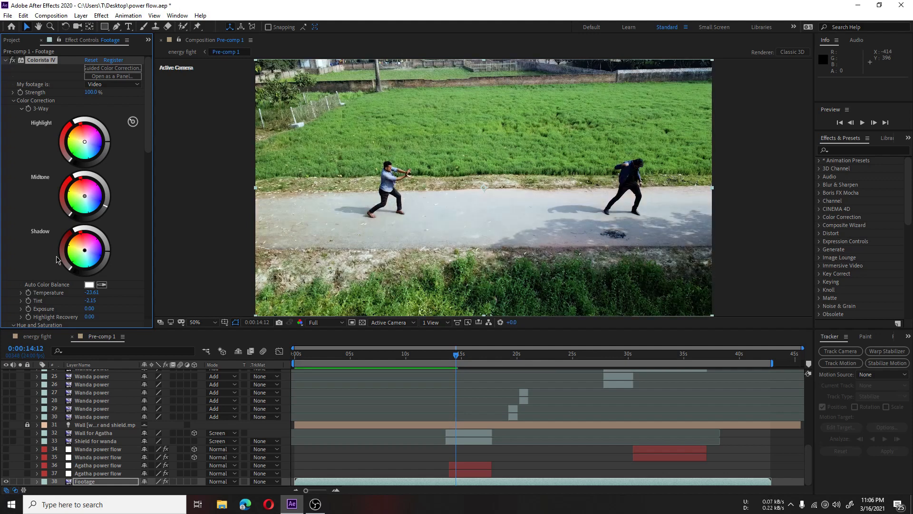
# Step: Open Particular's Master System emitter settings on Agatha power flow layer 37 and make both Agatha power flow layers visible
pyautogui.click(106, 474)
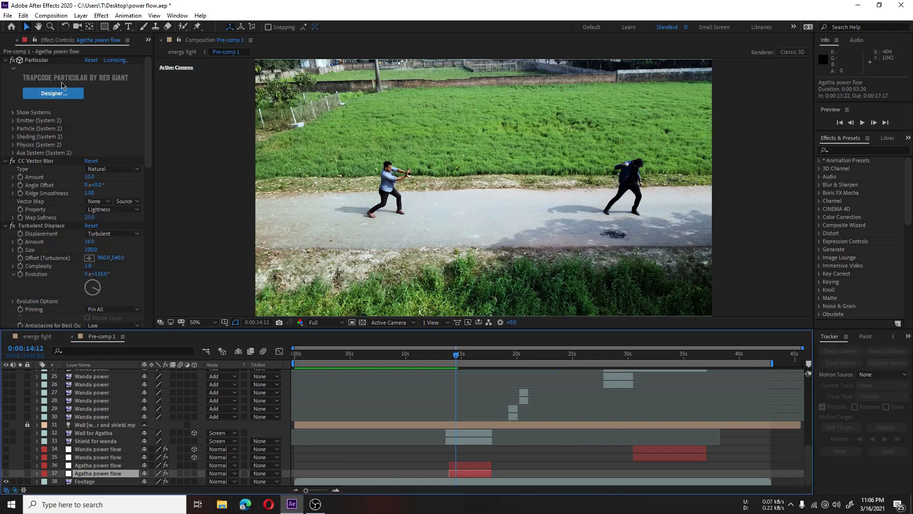
pyautogui.click(127, 85)
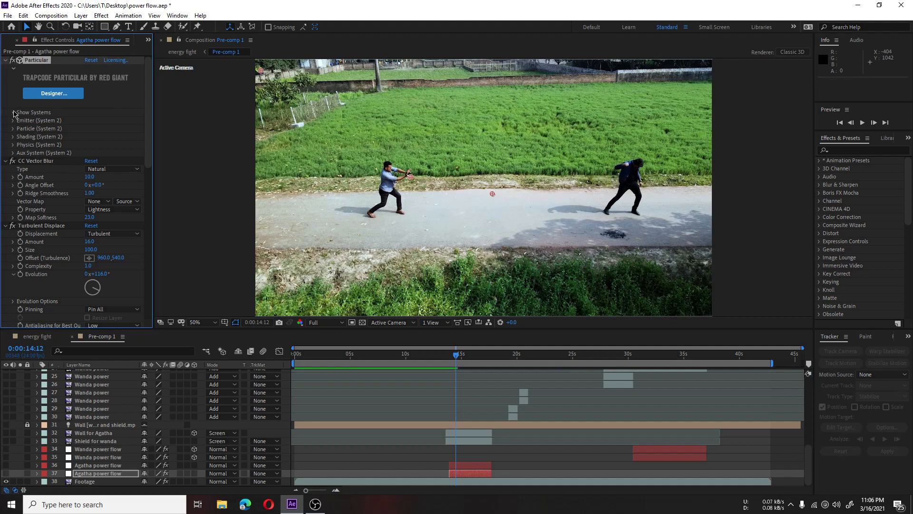
pyautogui.click(14, 113)
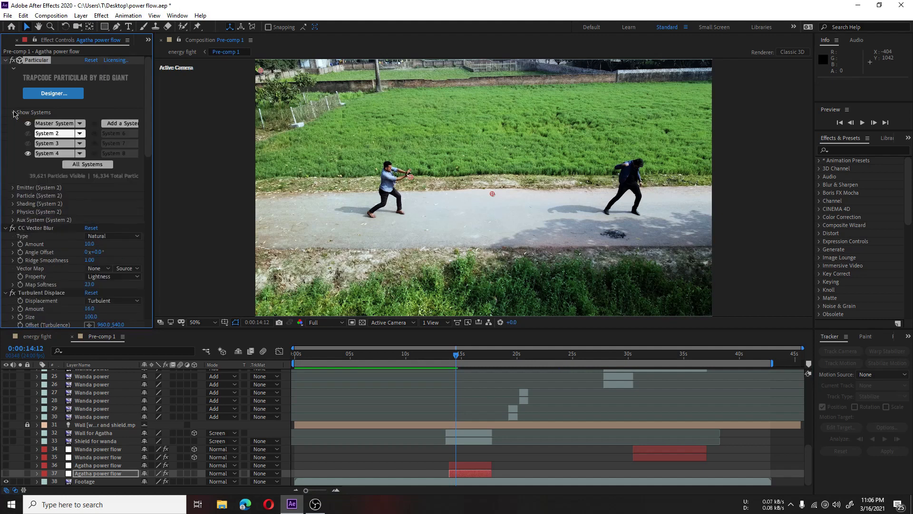
pyautogui.click(54, 125)
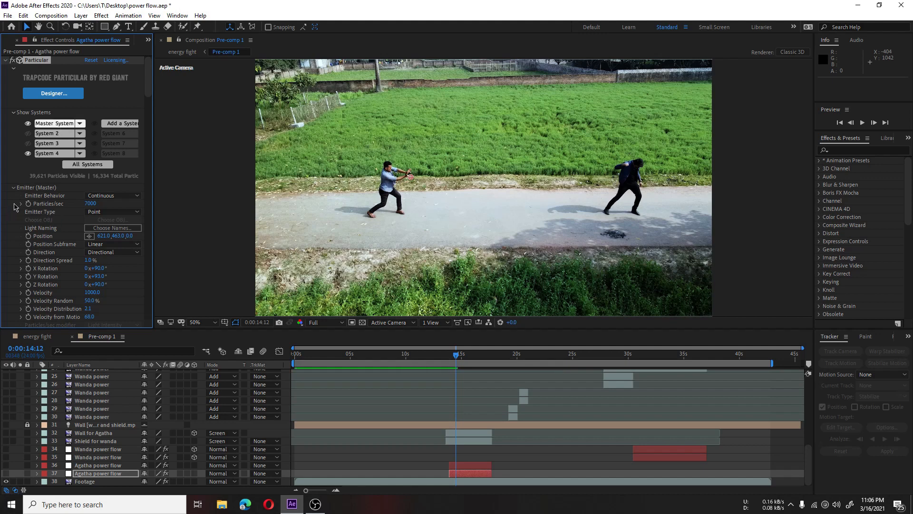
pyautogui.scroll(-1, 11, 202)
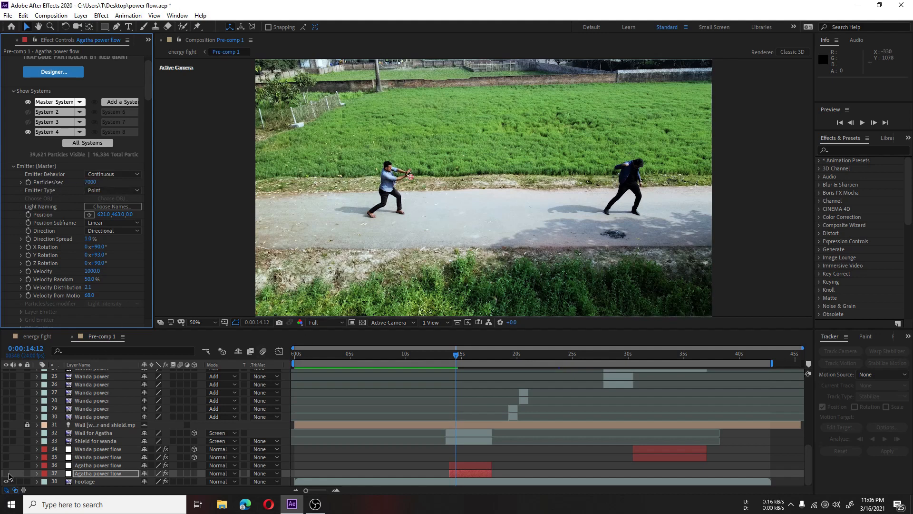
pyautogui.click(6, 474)
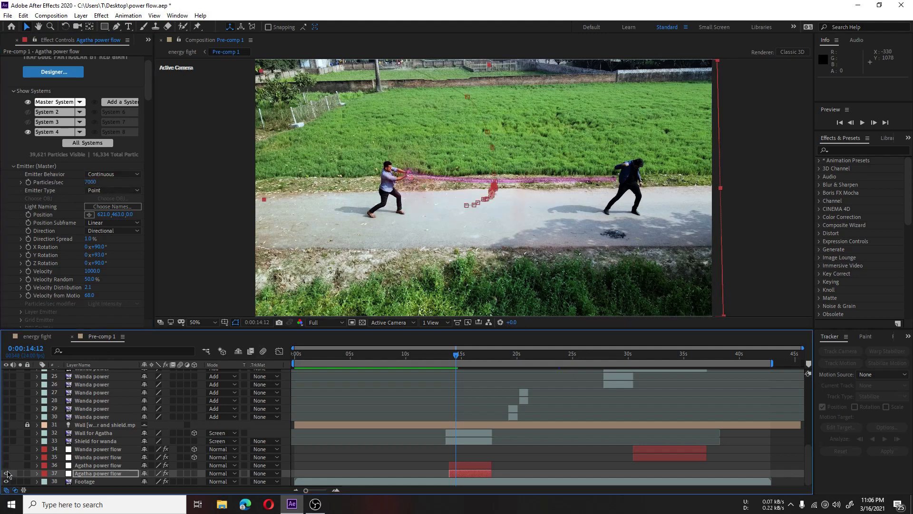
pyautogui.click(6, 465)
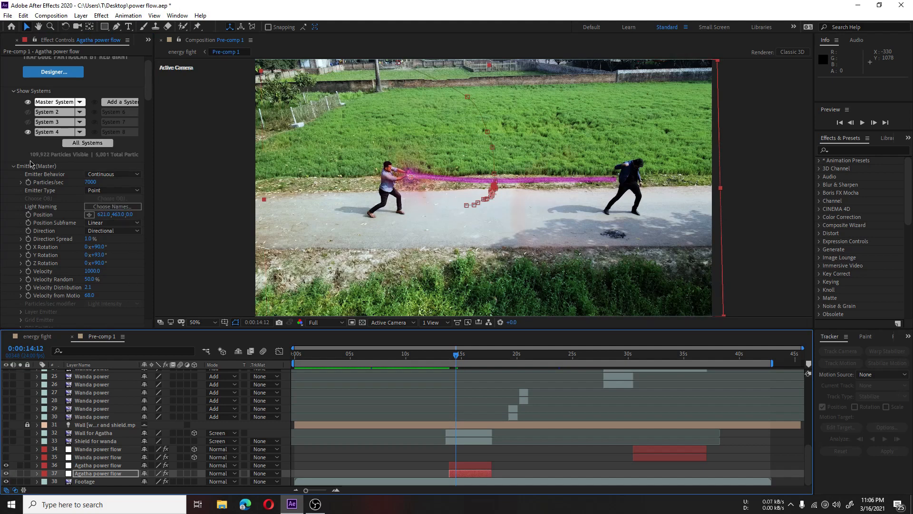
# Step: Review the Direction options of the Master emitter without changing the selection
pyautogui.scroll(-1, 26, 206)
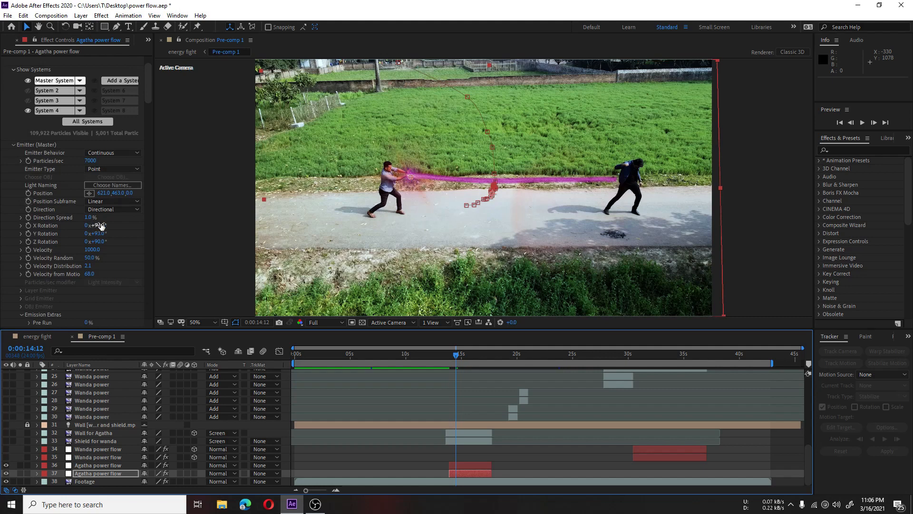
pyautogui.click(57, 215)
pyautogui.click(125, 211)
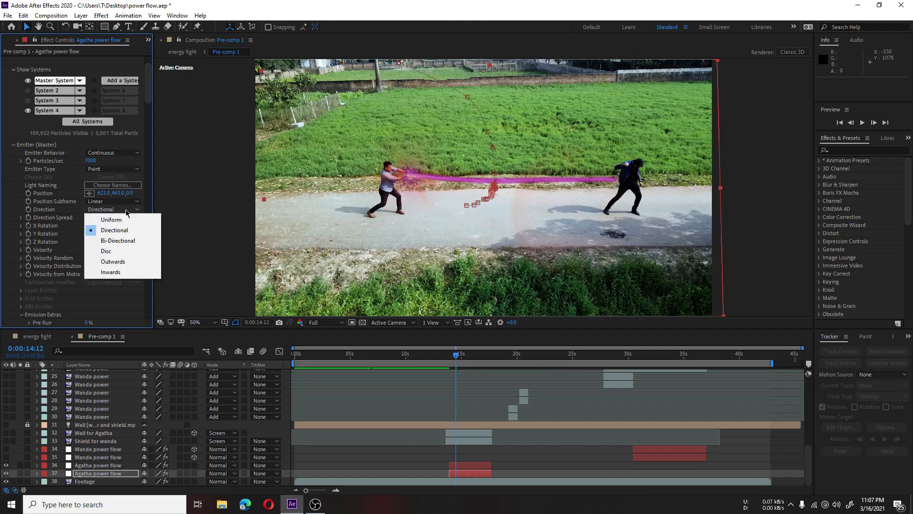
pyautogui.click(6, 201)
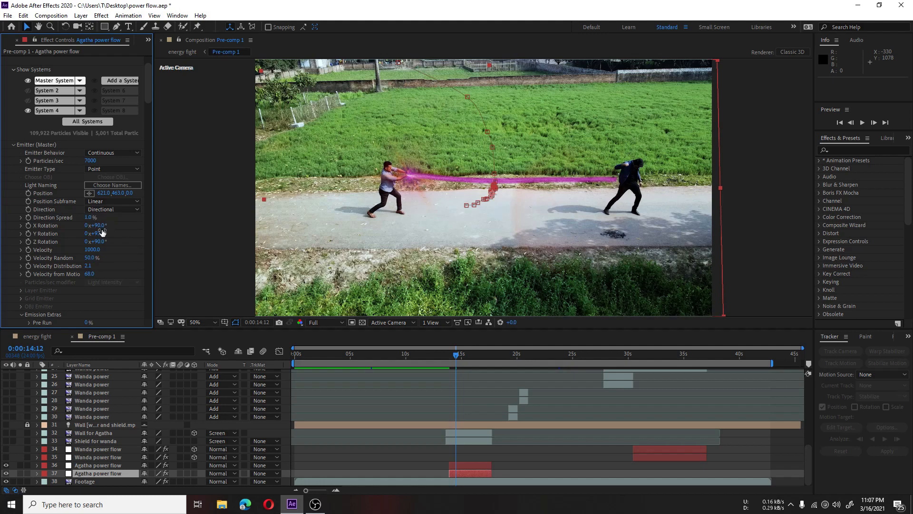
# Step: Set the Master emitter's X, Y and Z Rotation to 0° on layer 37
pyautogui.moveTo(99, 231); pyautogui.dragTo(107, 233)
pyautogui.click(92, 249)
pyautogui.click(99, 225)
pyautogui.write('0')
pyautogui.click(89, 195)
pyautogui.click(99, 234)
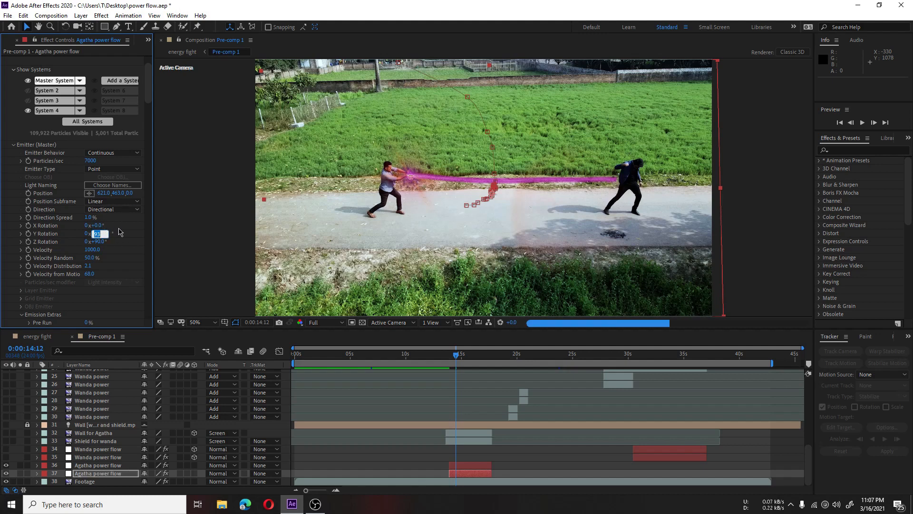
pyautogui.write('0')
pyautogui.click(128, 218)
pyautogui.click(99, 241)
pyautogui.write('0')
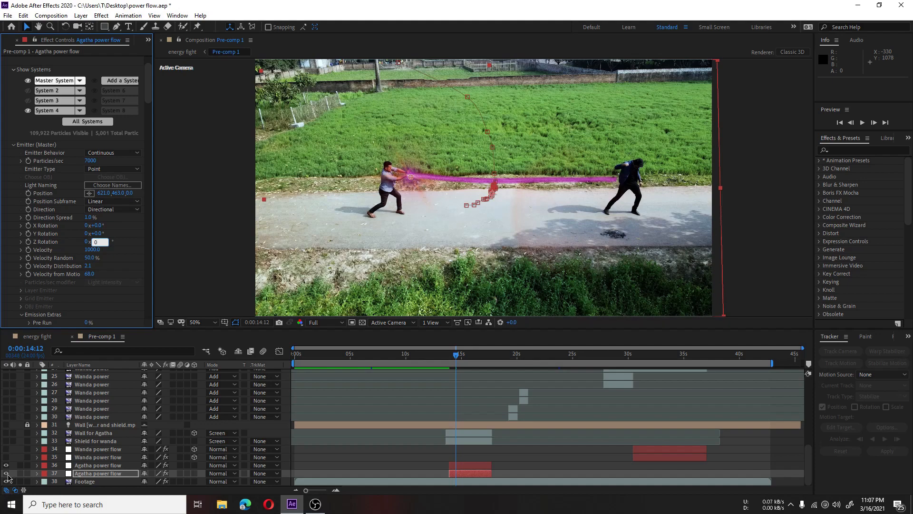
# Step: Hide Agatha power flow layer 36 and set layer 37's Master emitter to X Rotation 90°, Y Rotation 93° and Z Rotation 90°
pyautogui.click(7, 465)
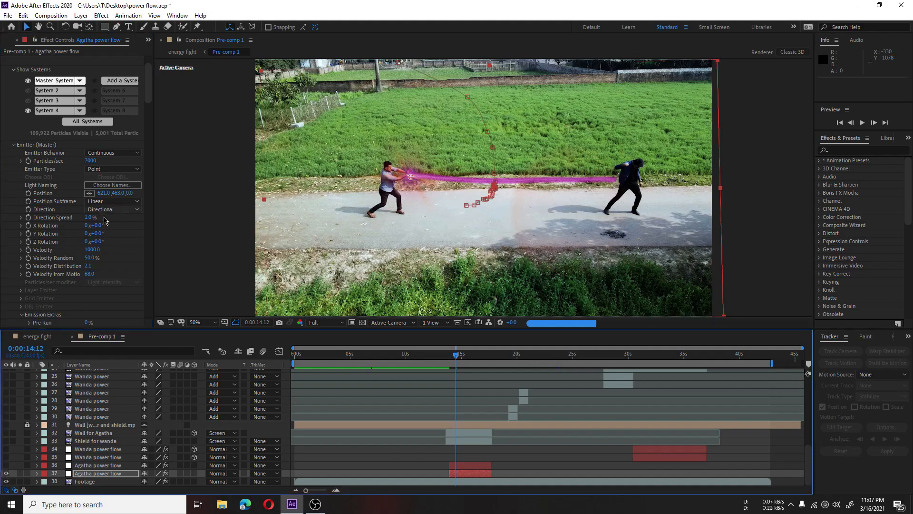
pyautogui.press('.')
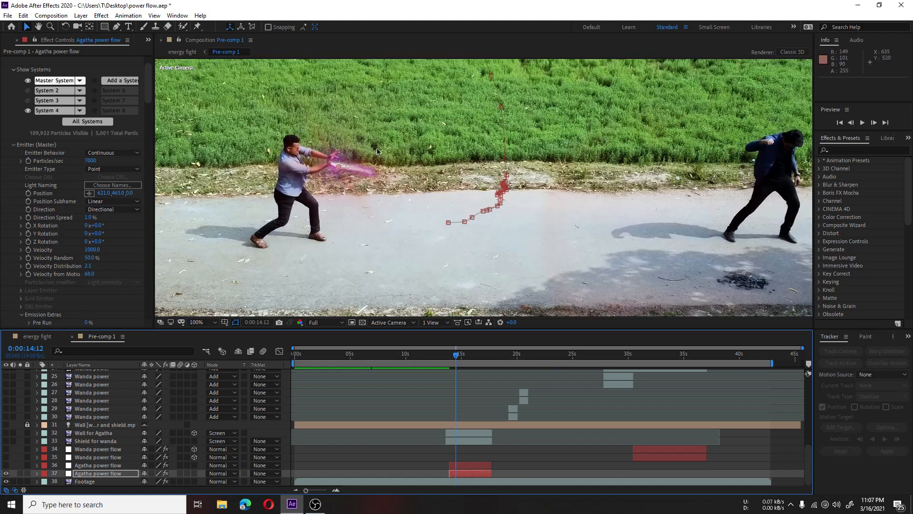
pyautogui.click(96, 225)
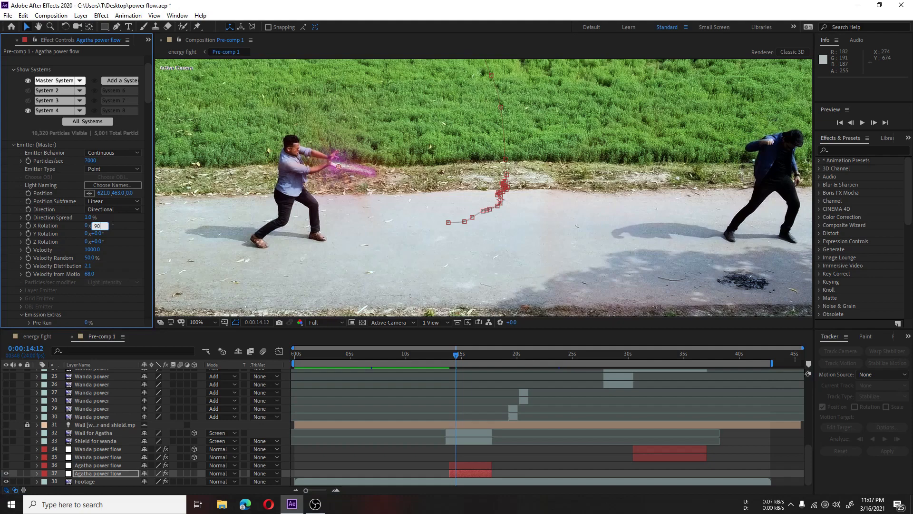
pyautogui.press('Tab')
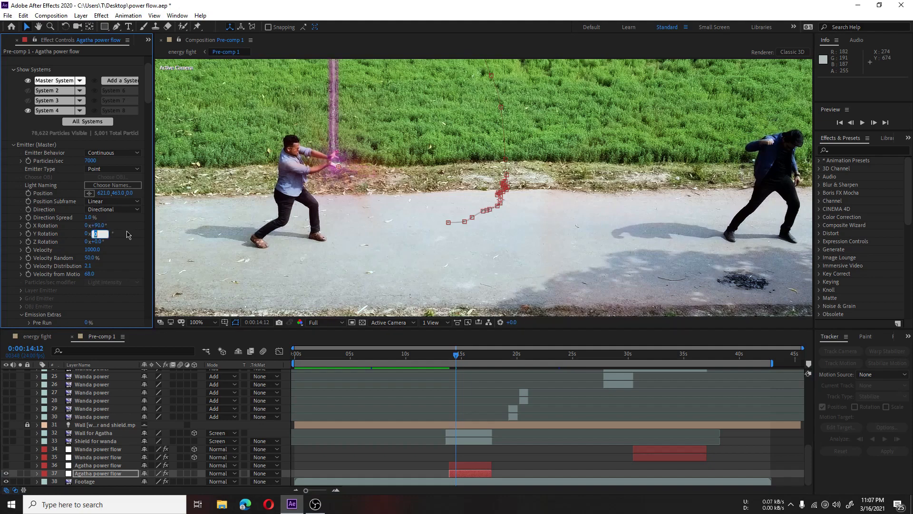
pyautogui.press('Return')
pyautogui.click(100, 243)
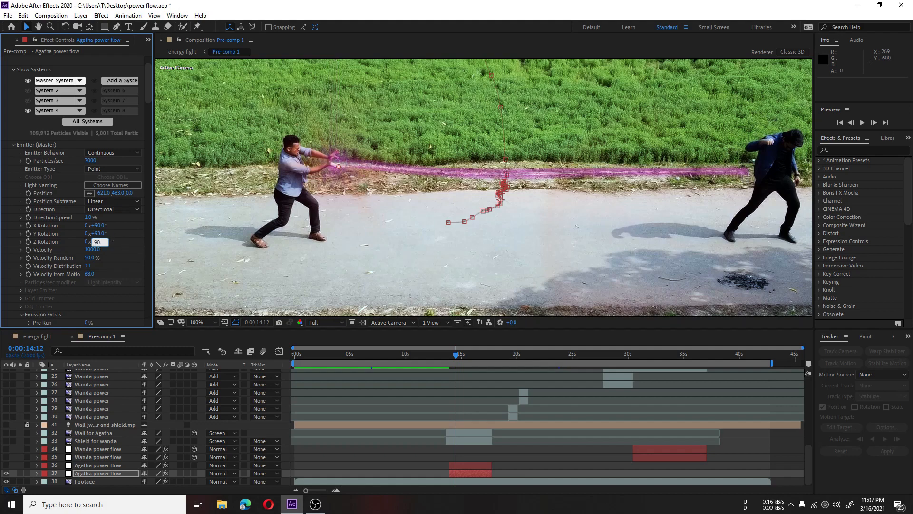
pyautogui.press('Return')
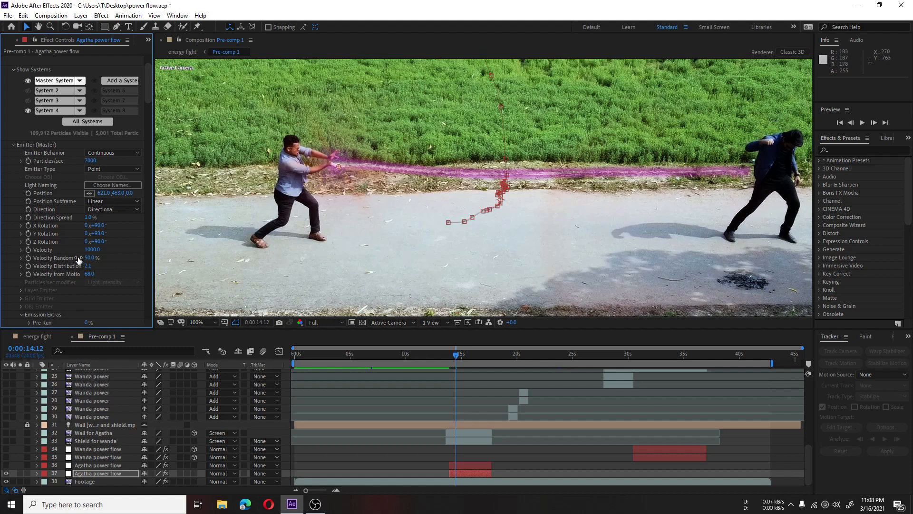
# Step: Try a Velocity of 500 for the Master emitter on layer 37 and restore it to 1000
pyautogui.click(92, 250)
pyautogui.write('500')
pyautogui.press('Return')
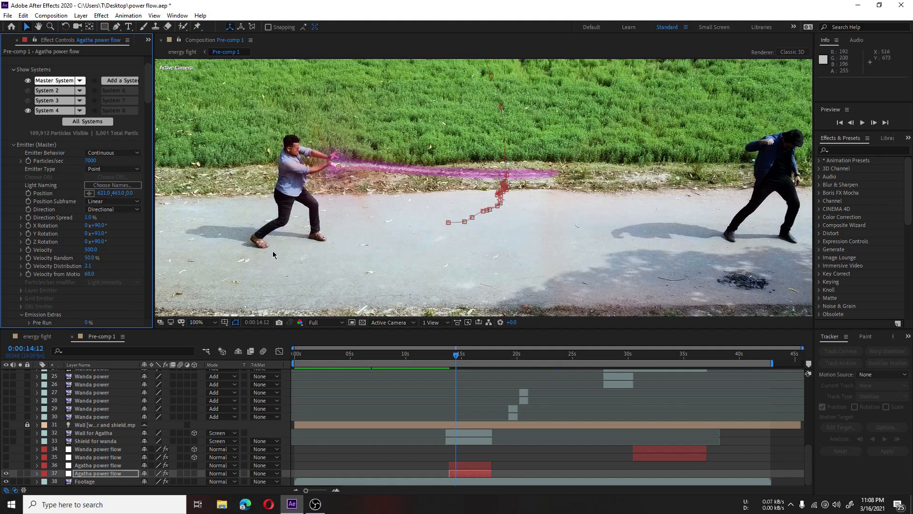
pyautogui.click(90, 250)
pyautogui.write('10')
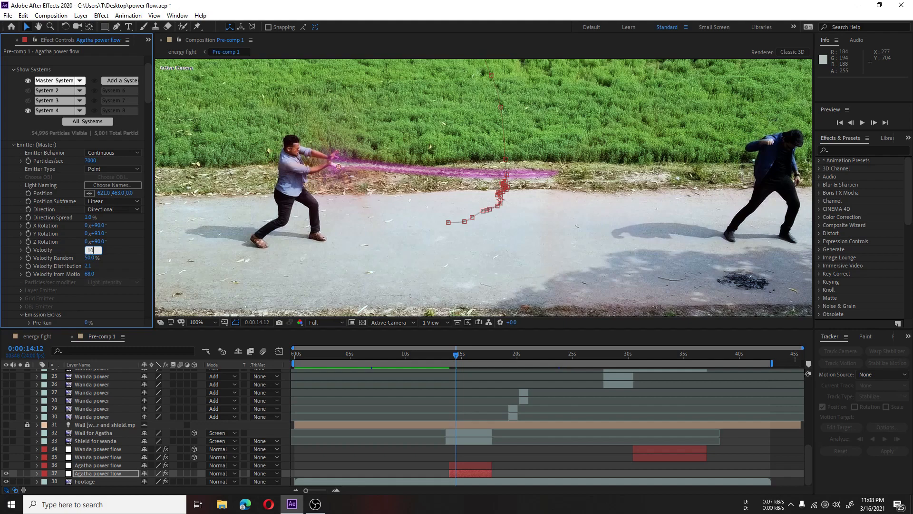
pyautogui.write('00')
pyautogui.press('Return')
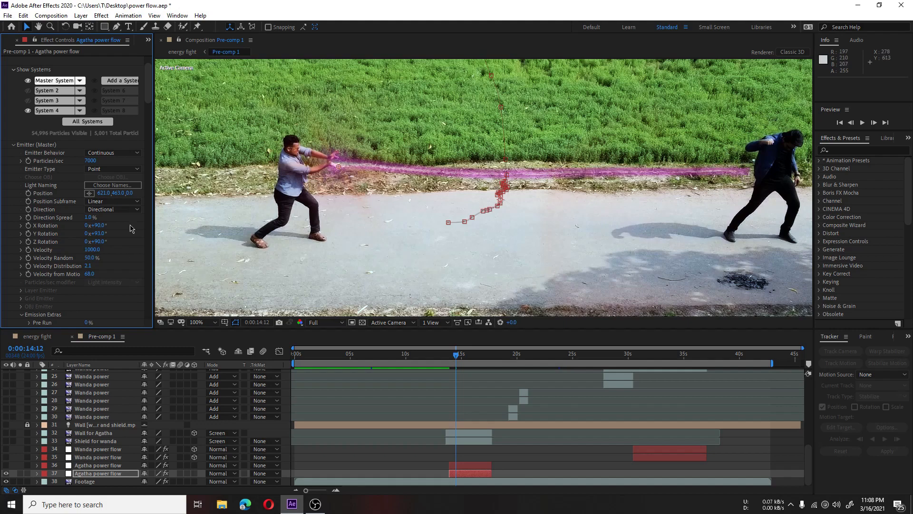
# Step: Expand the Master physics Bounce settings on layer 37 and review the Wall Layer options without changing the selection
pyautogui.scroll(-4, 133, 228)
pyautogui.scroll(-16, 134, 229)
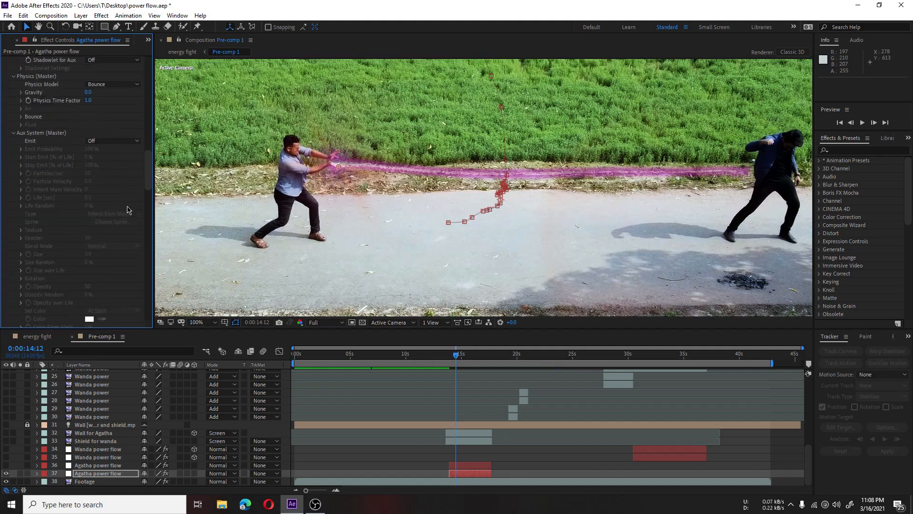
pyautogui.scroll(-12, 126, 212)
pyautogui.scroll(-6, 116, 209)
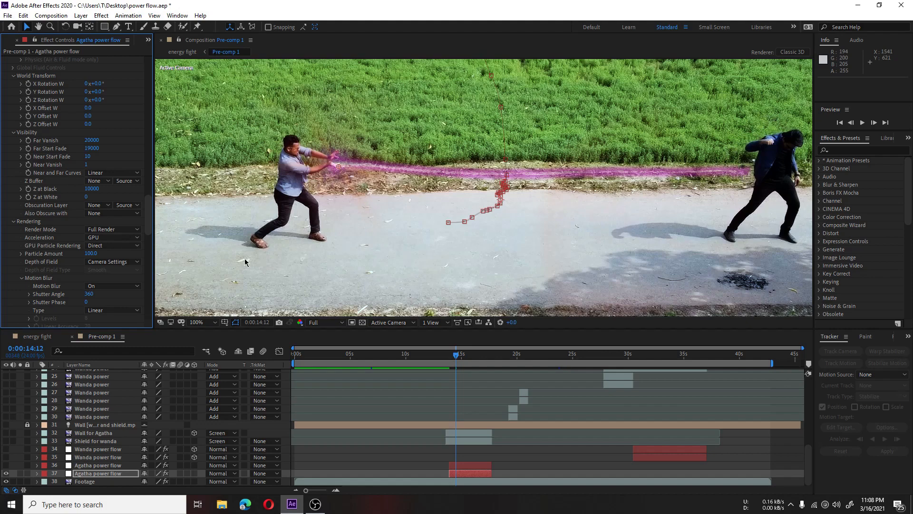
pyautogui.scroll(-10, 53, 193)
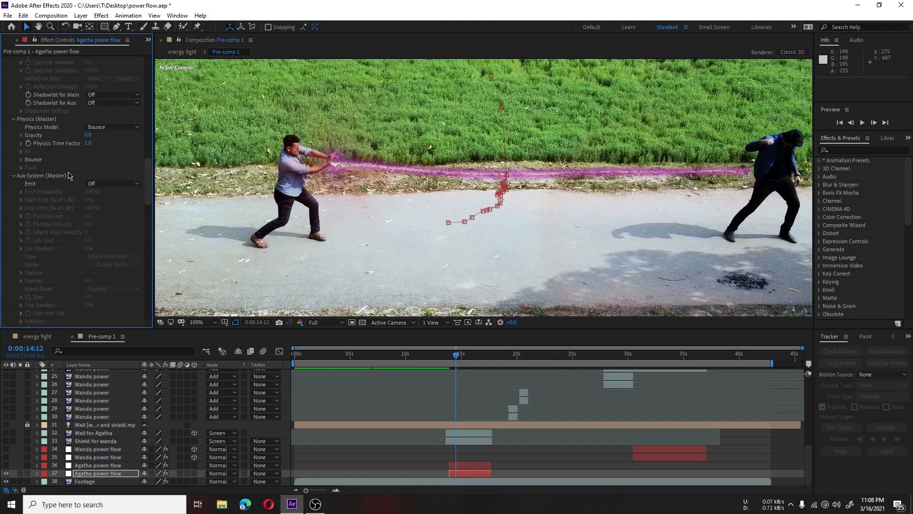
pyautogui.scroll(1, 75, 174)
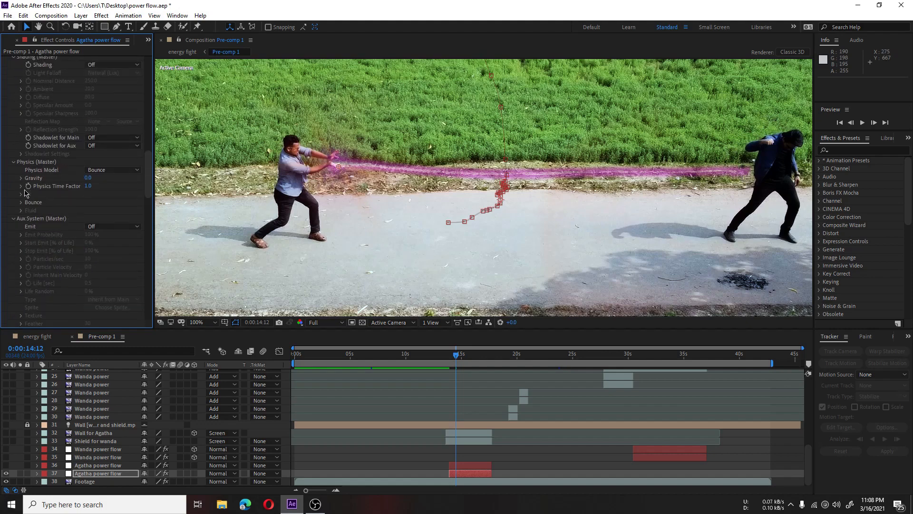
pyautogui.click(21, 202)
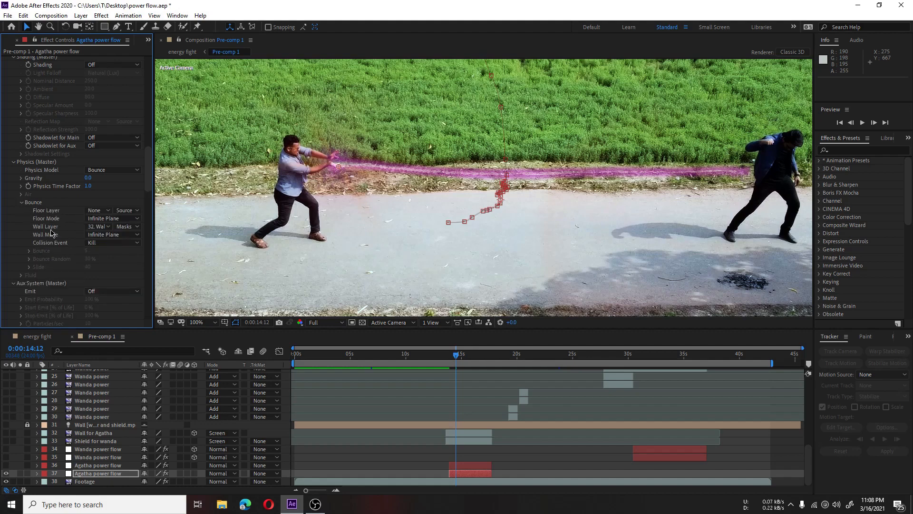
pyautogui.click(105, 228)
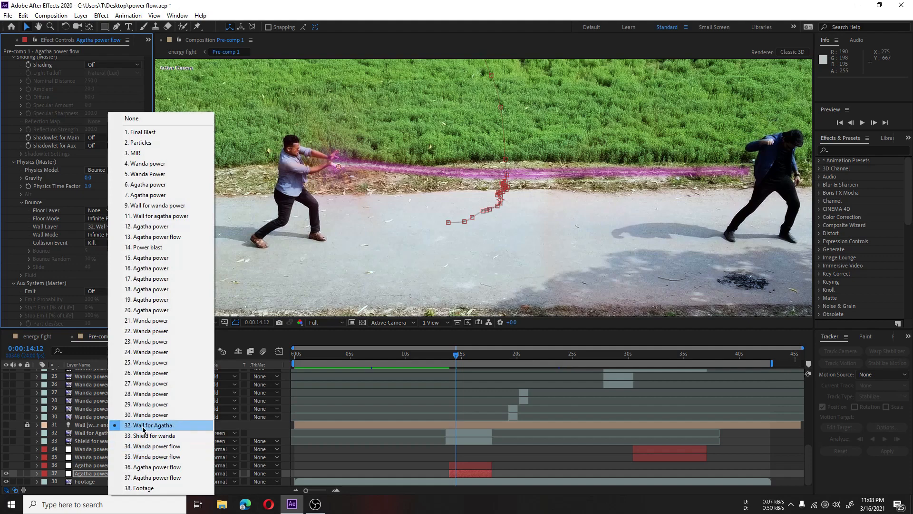
pyautogui.click(76, 230)
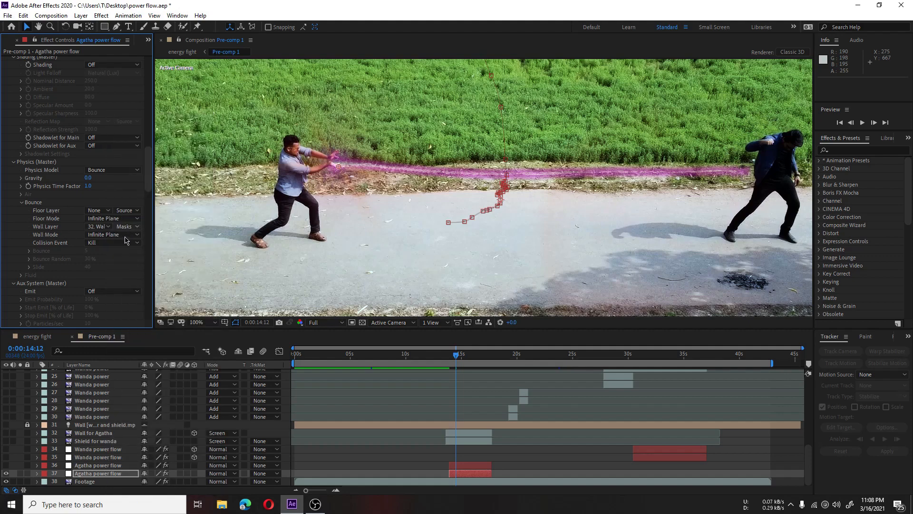
# Step: Try the Bounce and Slide collision events for the Master system's wall and return the setting to Kill
pyautogui.click(107, 243)
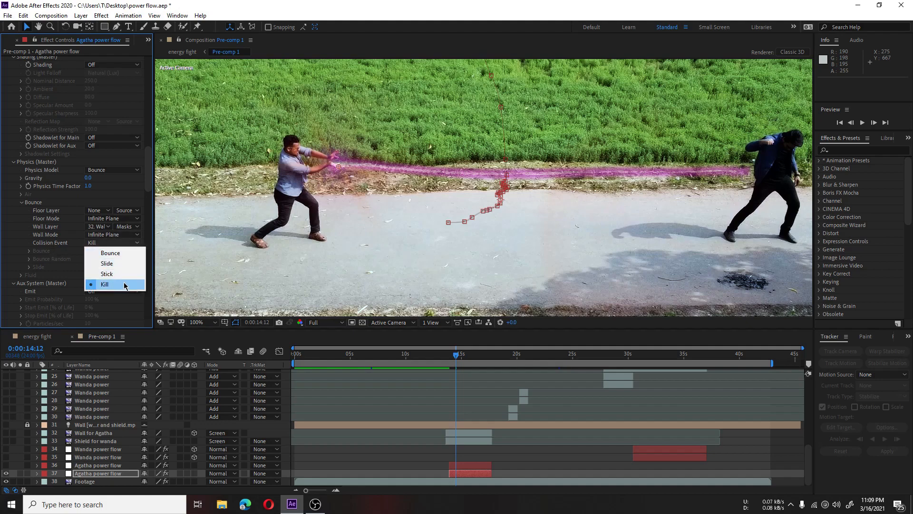
pyautogui.click(117, 253)
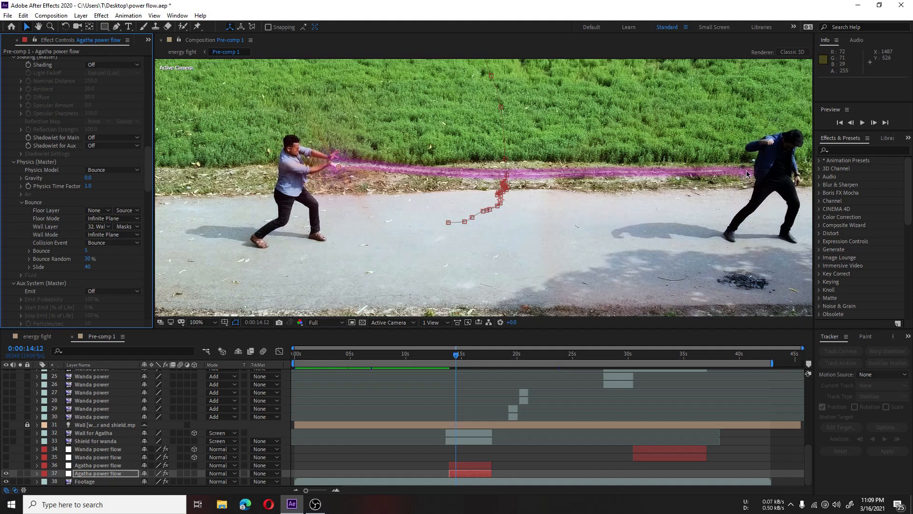
pyautogui.click(114, 243)
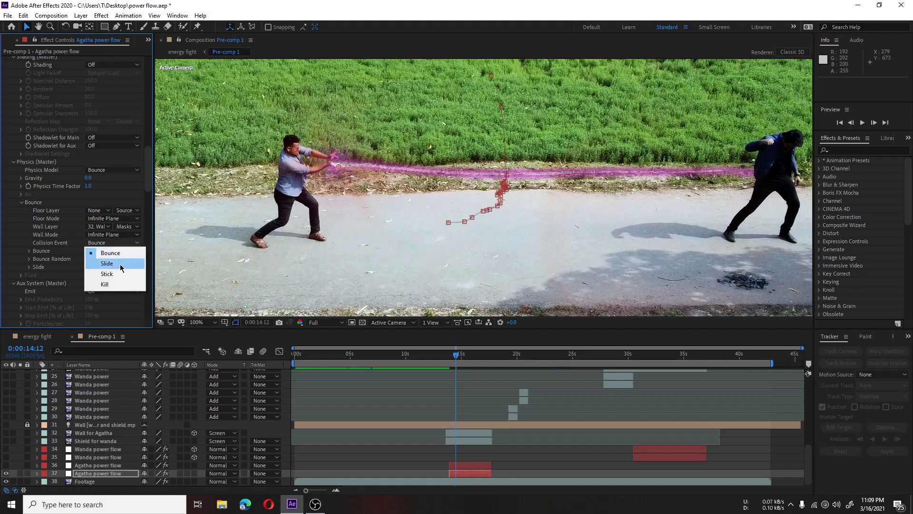
pyautogui.click(118, 264)
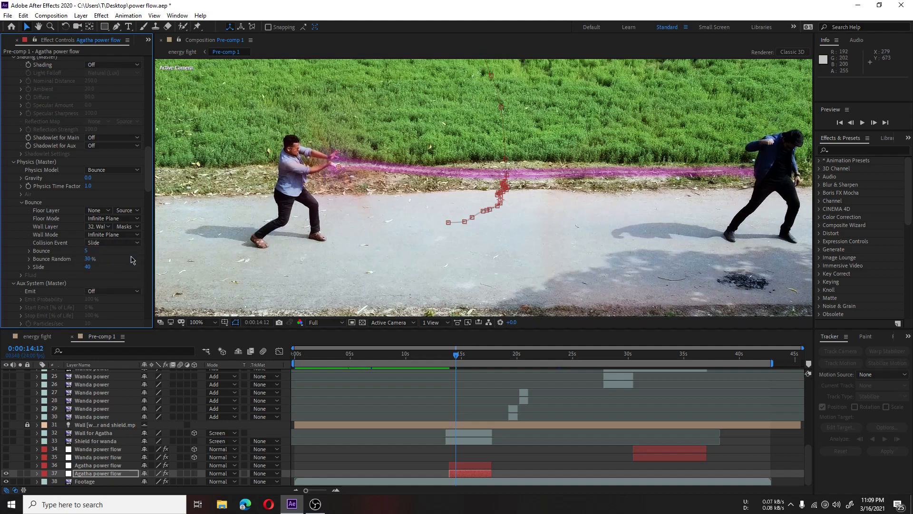
pyautogui.click(114, 243)
pyautogui.click(123, 283)
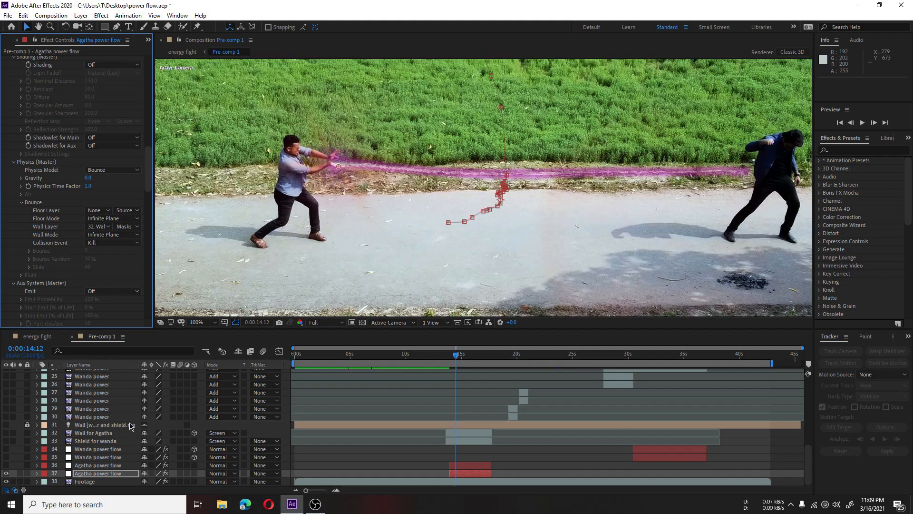
# Step: Make Agatha power flow layer 36 visible and select it to show its effect stack
pyautogui.click(112, 466)
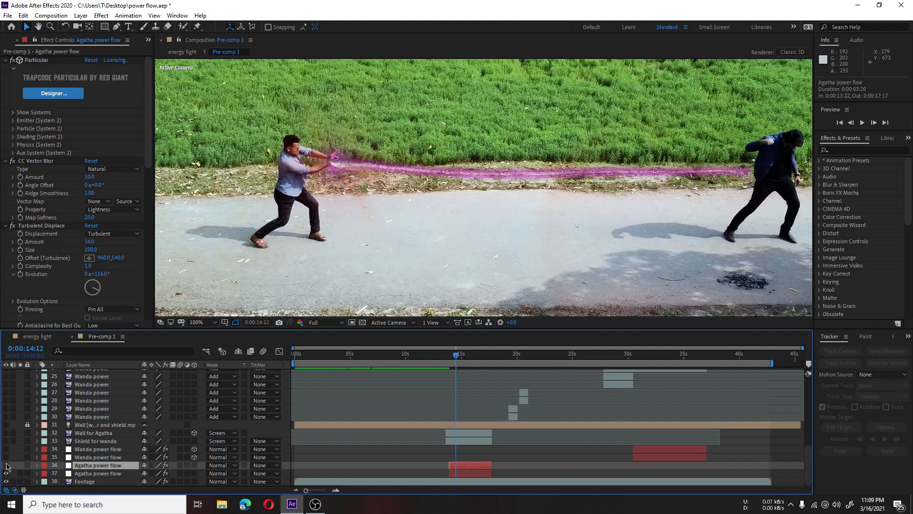
pyautogui.click(7, 465)
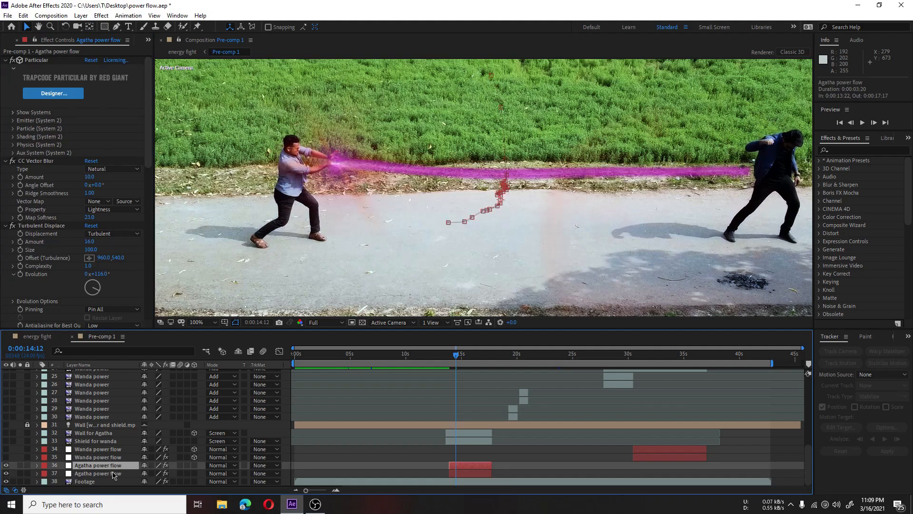
pyautogui.click(114, 473)
pyautogui.click(109, 468)
pyautogui.scroll(-3, 44, 198)
pyautogui.scroll(3, 40, 195)
# Step: Examine the CC Vector Blur, Turbulent Displace and Glow settings on Agatha power flow layer 36
pyautogui.click(47, 161)
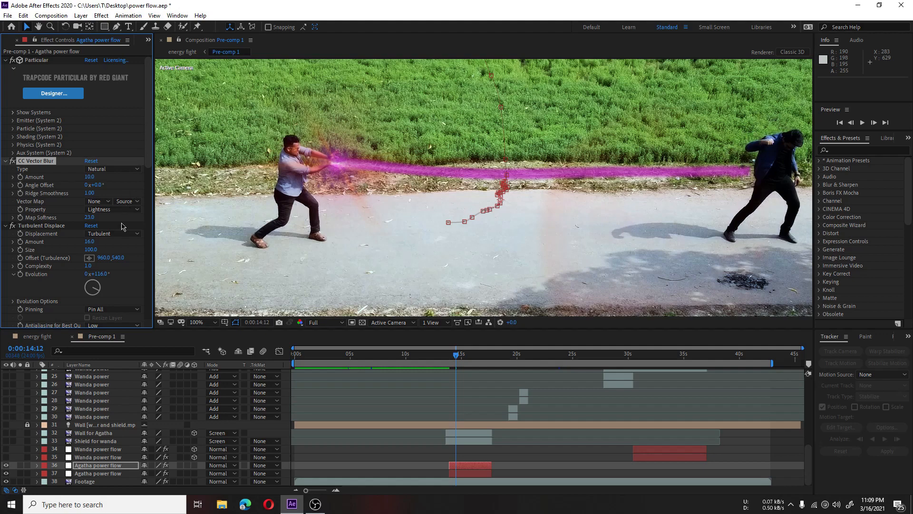
pyautogui.scroll(-1, 39, 243)
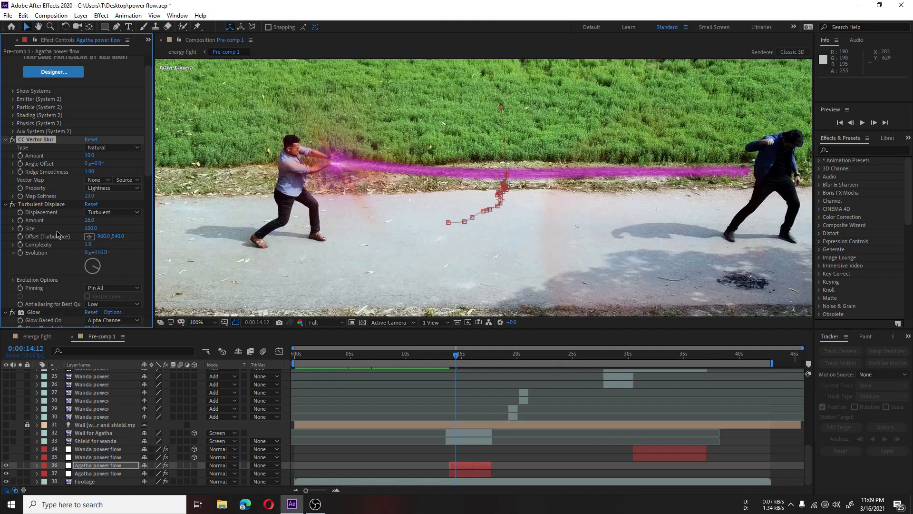
pyautogui.scroll(-4, 59, 231)
pyautogui.scroll(-4, 65, 225)
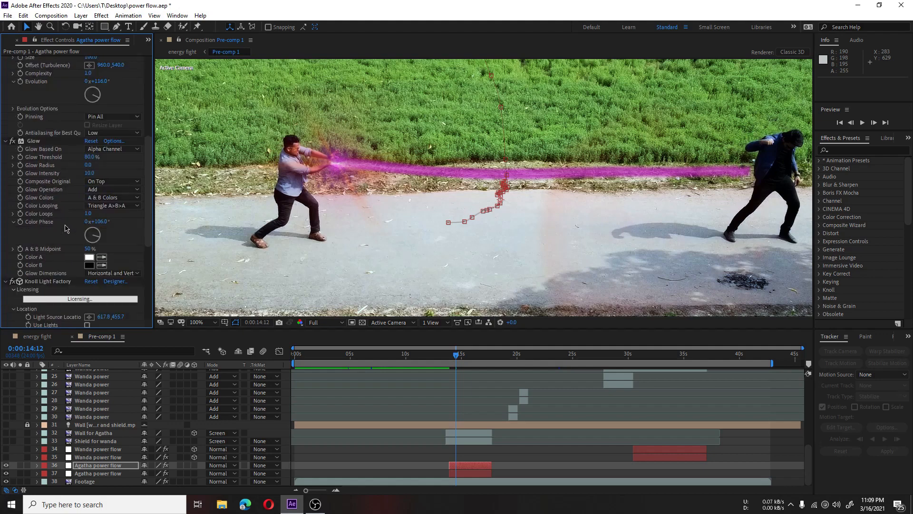
pyautogui.click(39, 142)
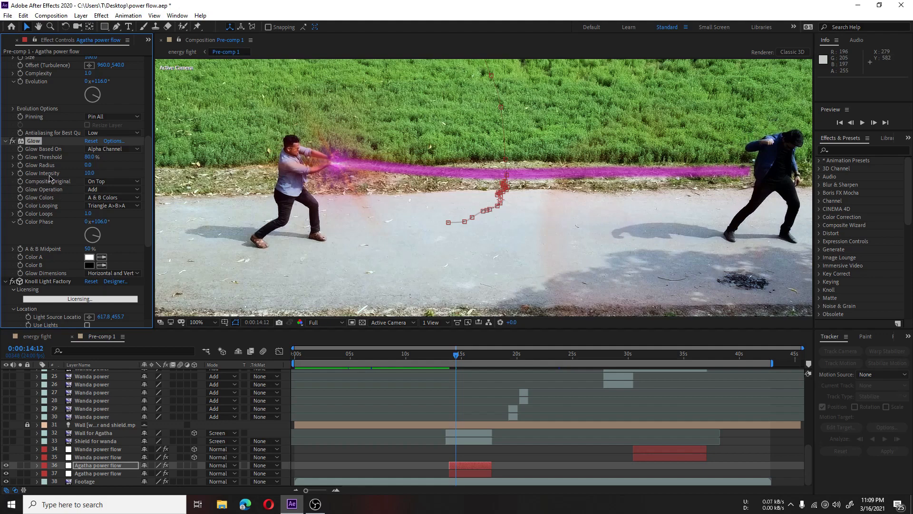
pyautogui.scroll(-5, 52, 181)
# Step: Examine the Knoll Light Factory settings on layer 36, switching the effect off and on to compare the flare
pyautogui.click(61, 177)
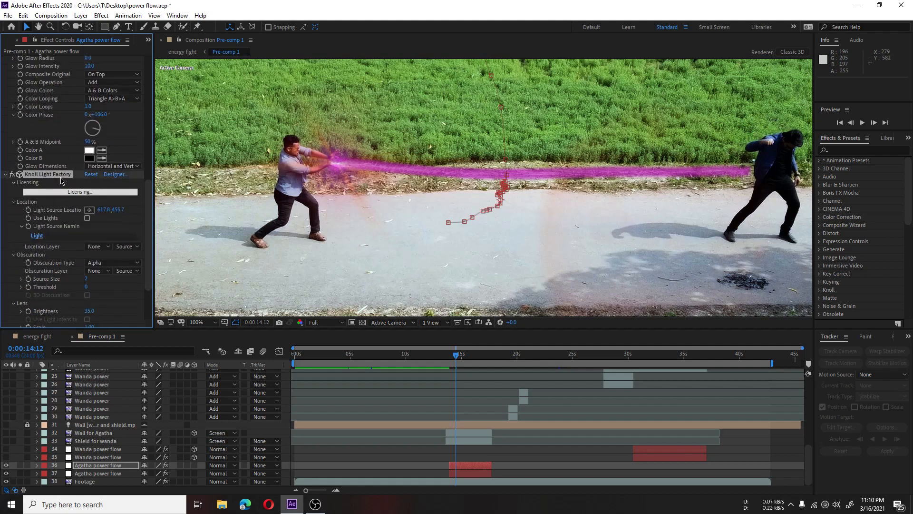
pyautogui.scroll(-3, 63, 208)
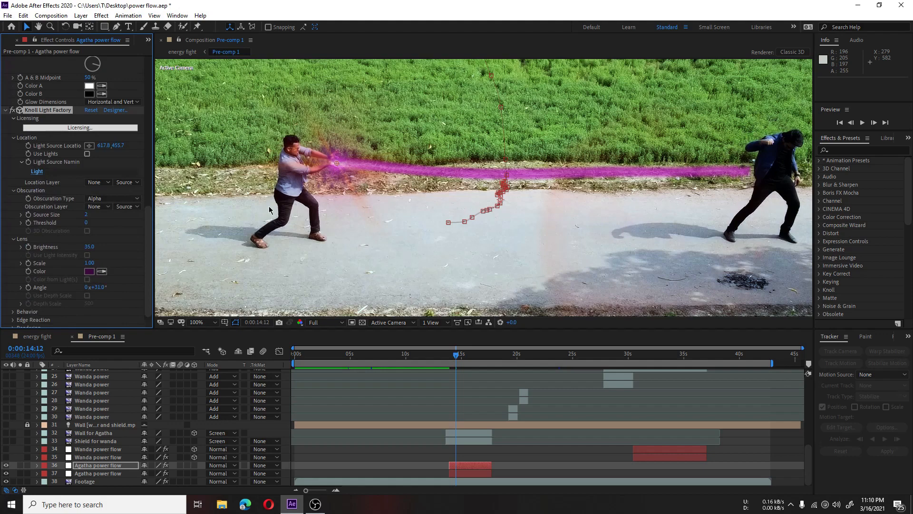
pyautogui.click(14, 110)
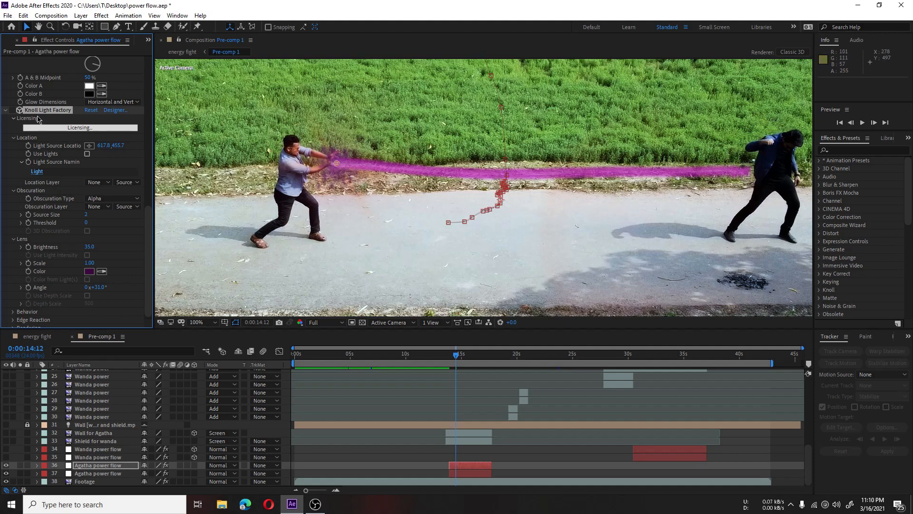
pyautogui.click(12, 110)
# Step: Select the Shield for wanda layer, make it visible and inspect the shield where the beam meets it
pyautogui.click(477, 456)
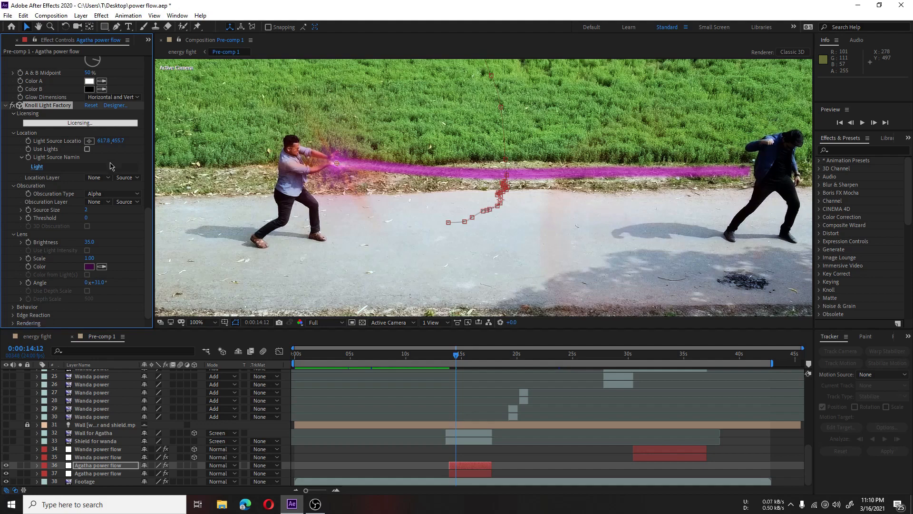
pyautogui.click(470, 440)
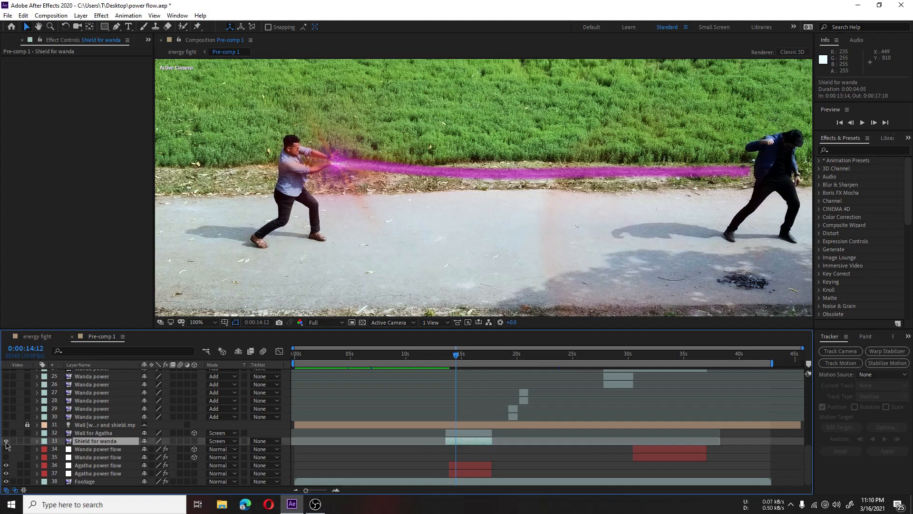
pyautogui.click(7, 441)
pyautogui.press(',')
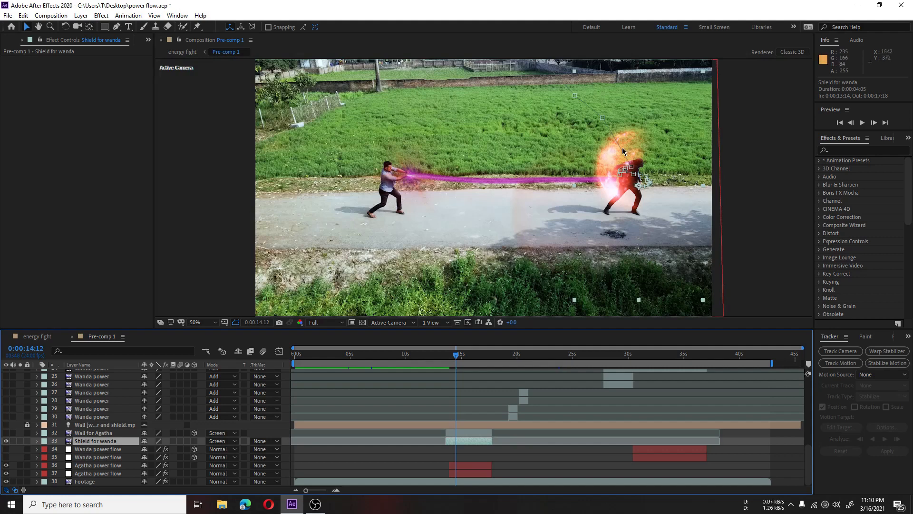
pyautogui.scroll(1, 644, 168)
pyautogui.scroll(-1, 641, 167)
pyautogui.scroll(1, 626, 189)
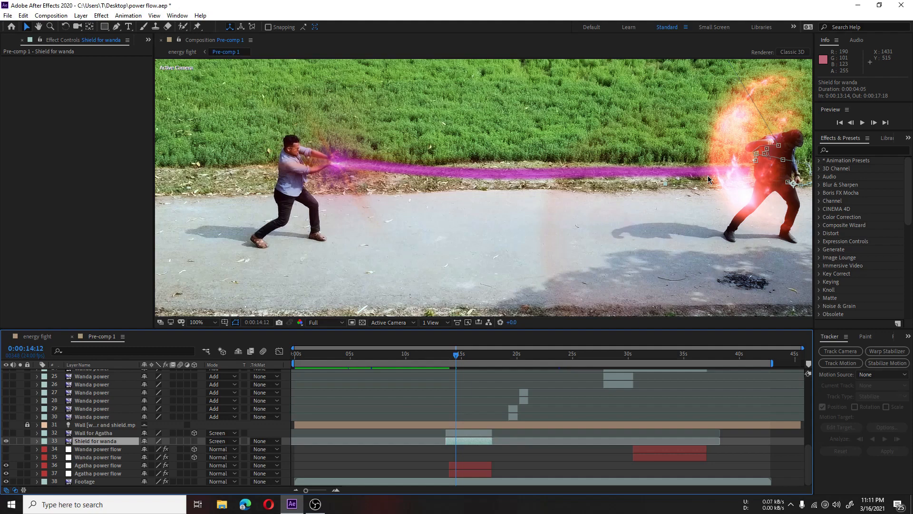
# Step: Make the Wall for Agatha layer visible and expand its Transform properties to examine its rotation and opacity
pyautogui.click(102, 433)
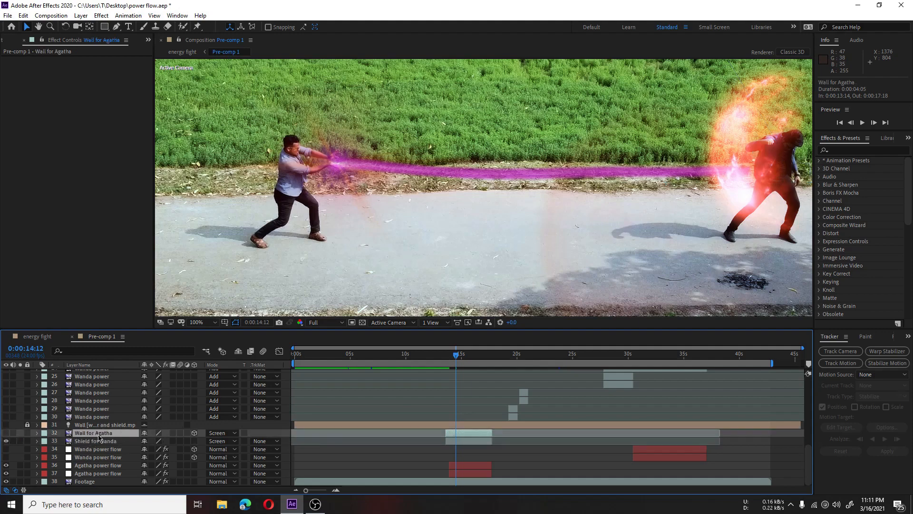
pyautogui.click(6, 433)
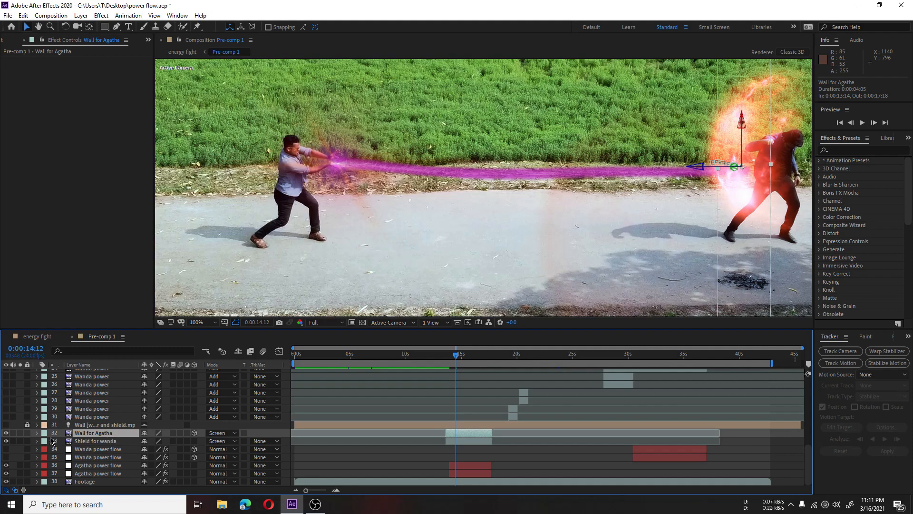
pyautogui.click(38, 432)
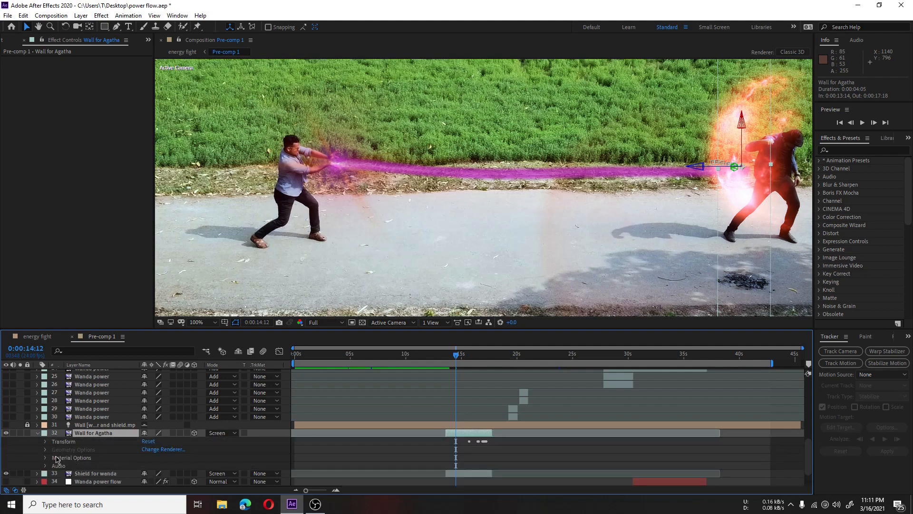
pyautogui.click(45, 442)
pyautogui.scroll(-3, 116, 450)
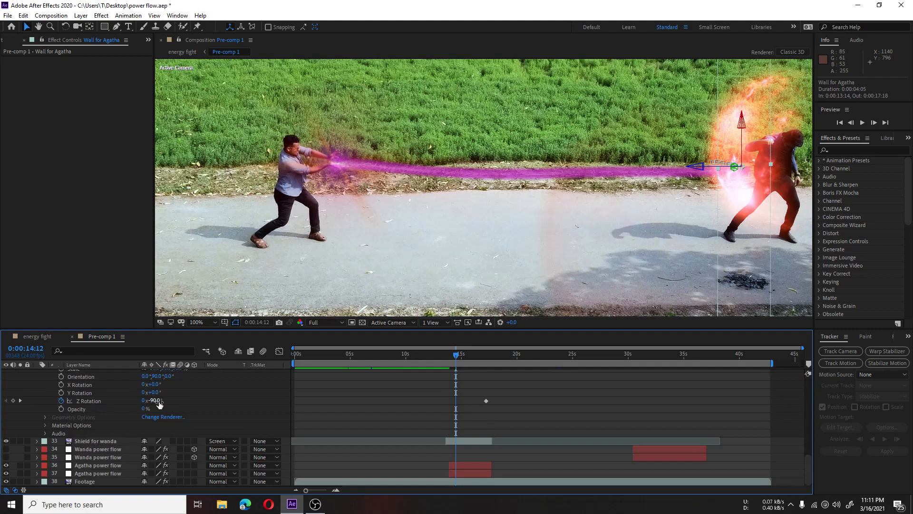
# Step: Make Agatha power layer 17 visible and compare the frame at 0:00:15:15 with that layer off and on
pyautogui.scroll(5, 114, 409)
pyautogui.scroll(1, 114, 409)
pyautogui.scroll(-3, 114, 413)
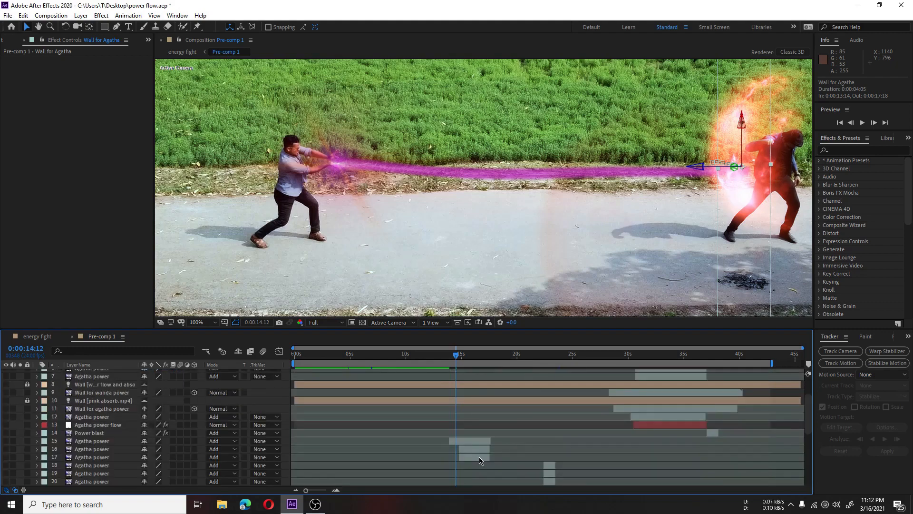
pyautogui.click(474, 457)
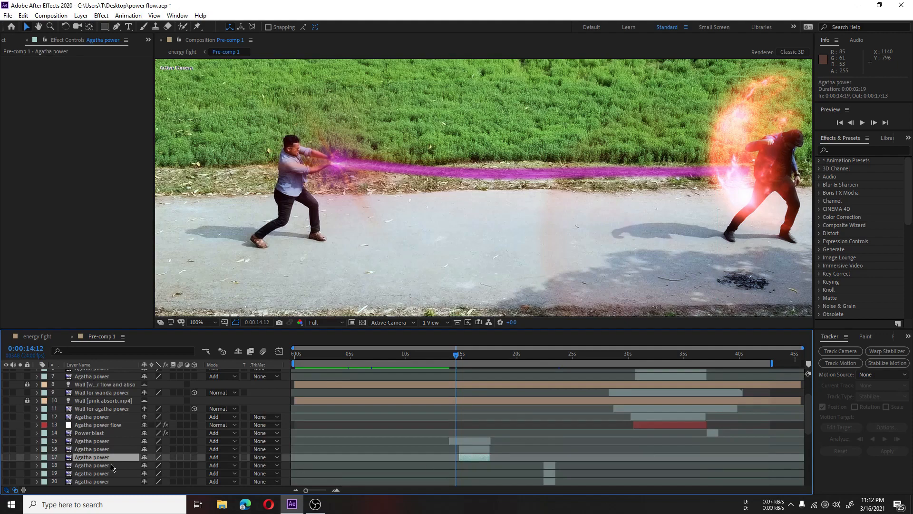
pyautogui.click(6, 458)
pyautogui.click(469, 355)
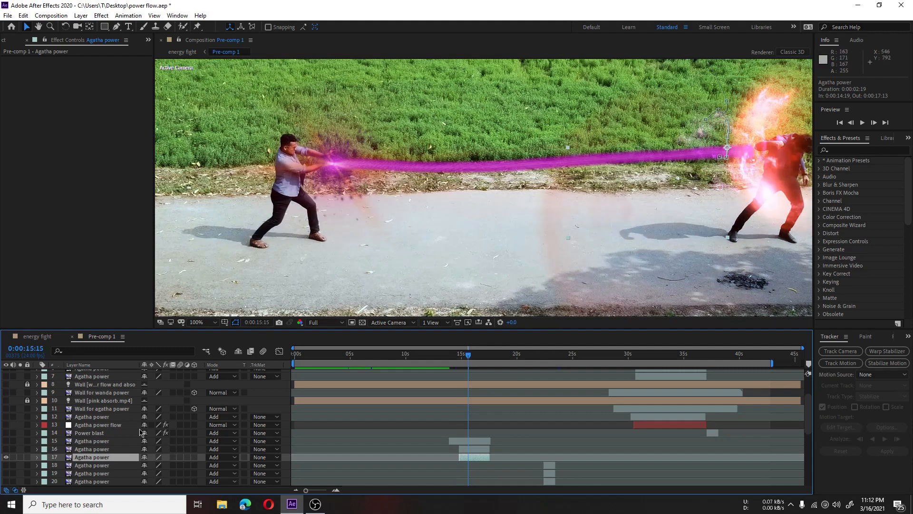
pyautogui.click(6, 457)
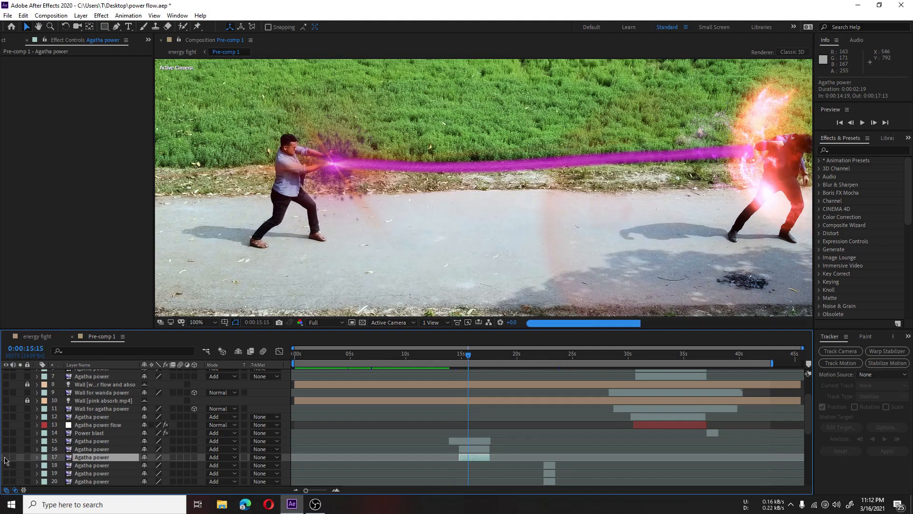
pyautogui.click(6, 457)
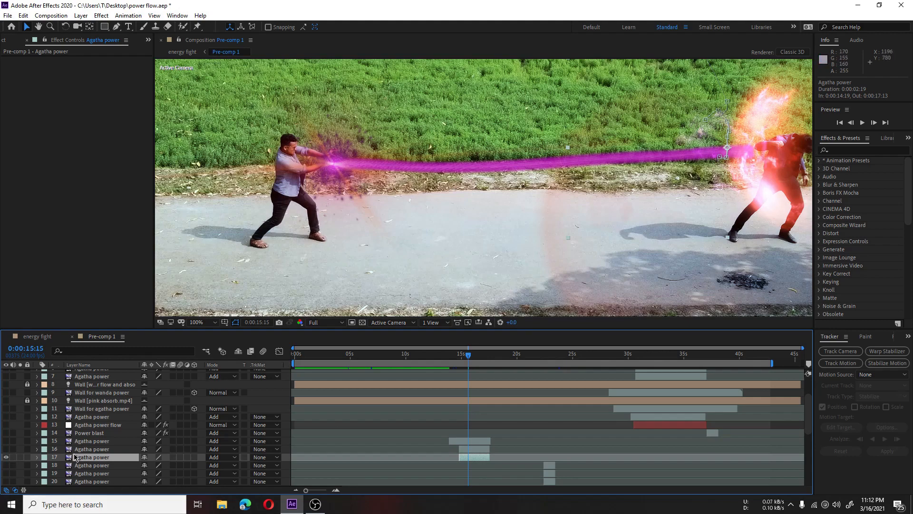
# Step: Make Agatha power layers 16 and 15 visible to build up the energy around the beam
pyautogui.click(87, 442)
pyautogui.click(88, 450)
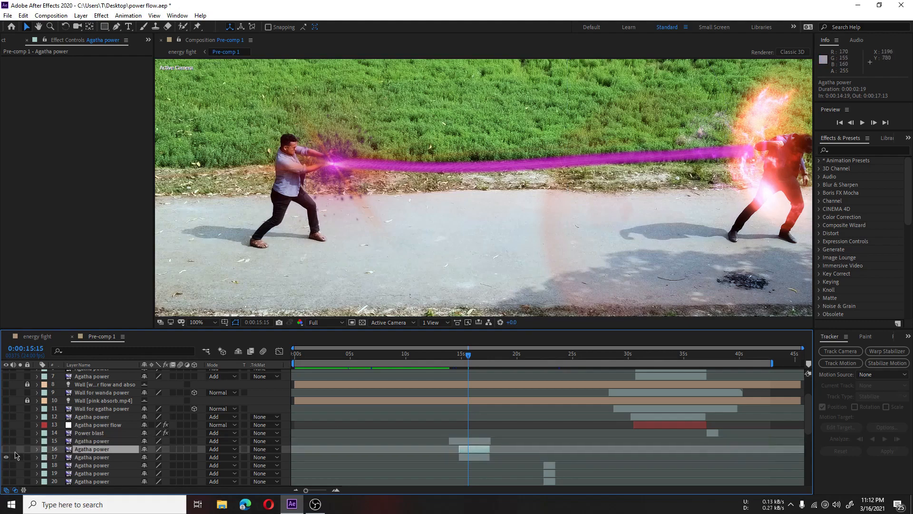
pyautogui.click(6, 449)
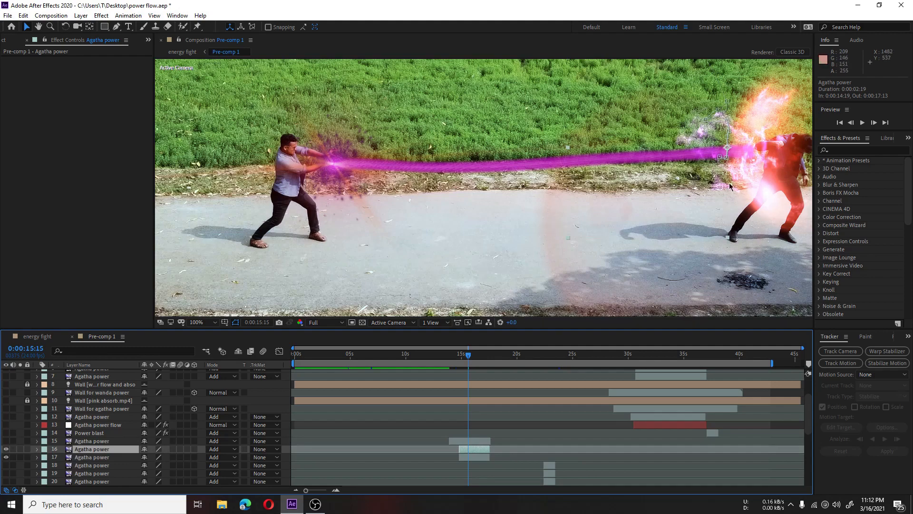
pyautogui.click(102, 442)
pyautogui.click(6, 441)
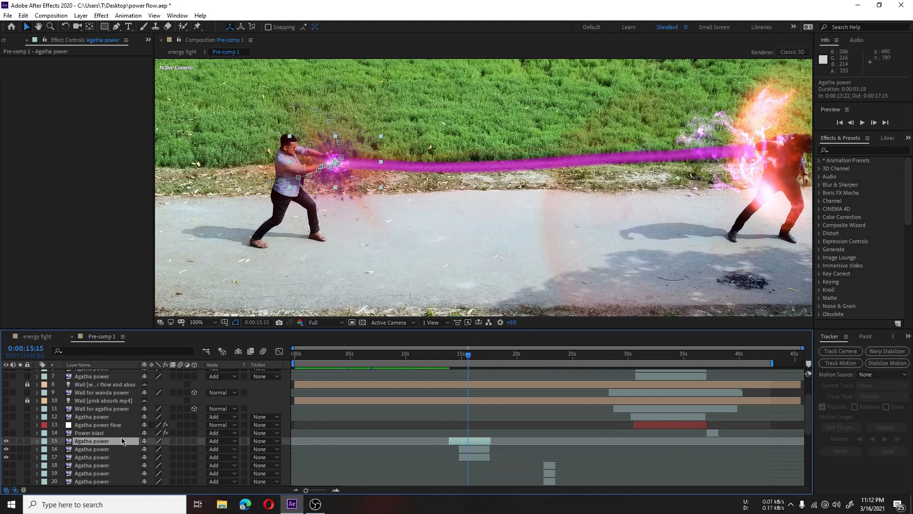
# Step: Review the layer stack and play the footage from 0:00:19:08 to examine Wanda's throwing motion
pyautogui.scroll(3, 428, 433)
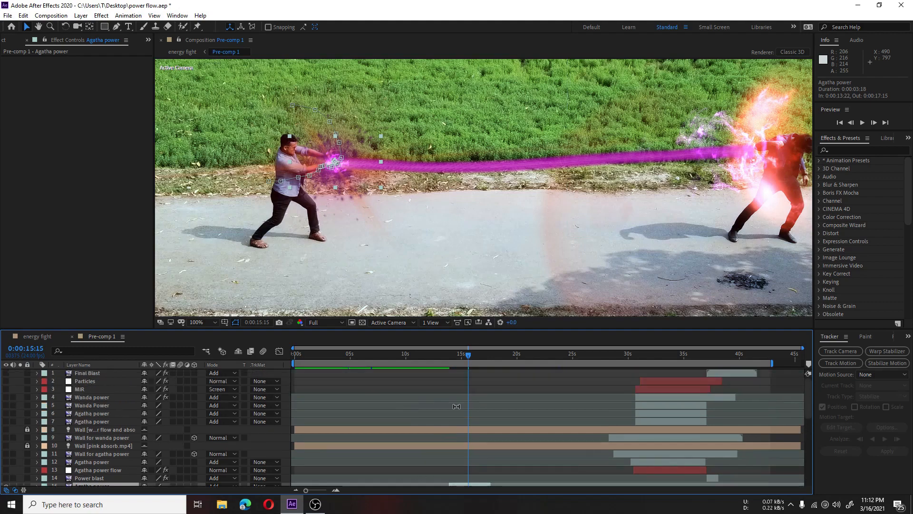
pyautogui.scroll(-12, 459, 406)
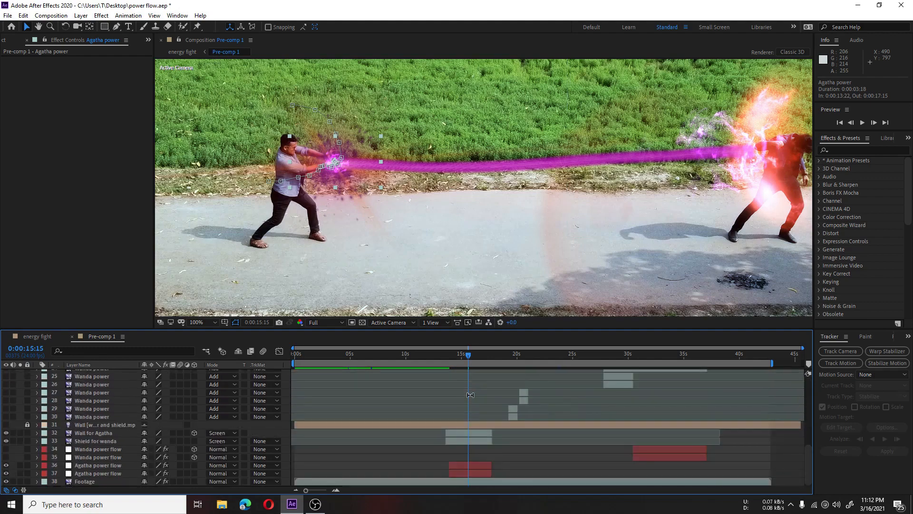
pyautogui.scroll(12, 473, 414)
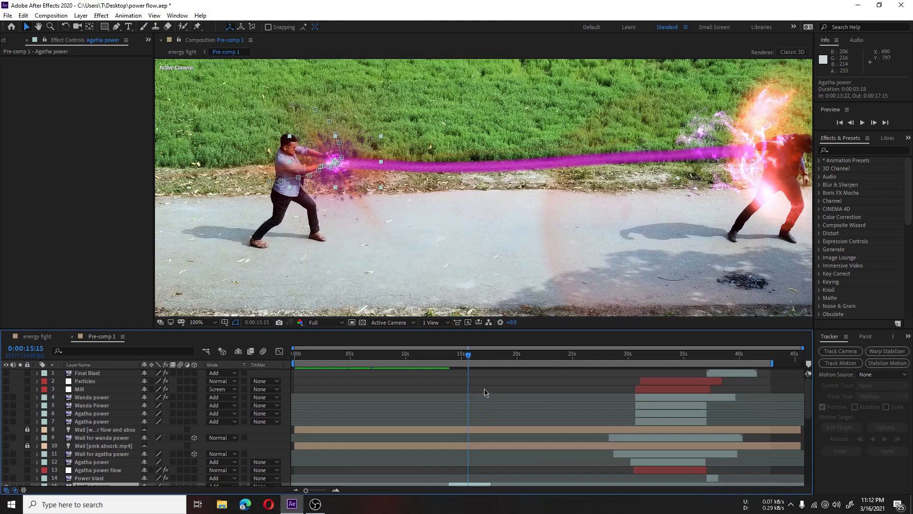
pyautogui.scroll(-12, 485, 393)
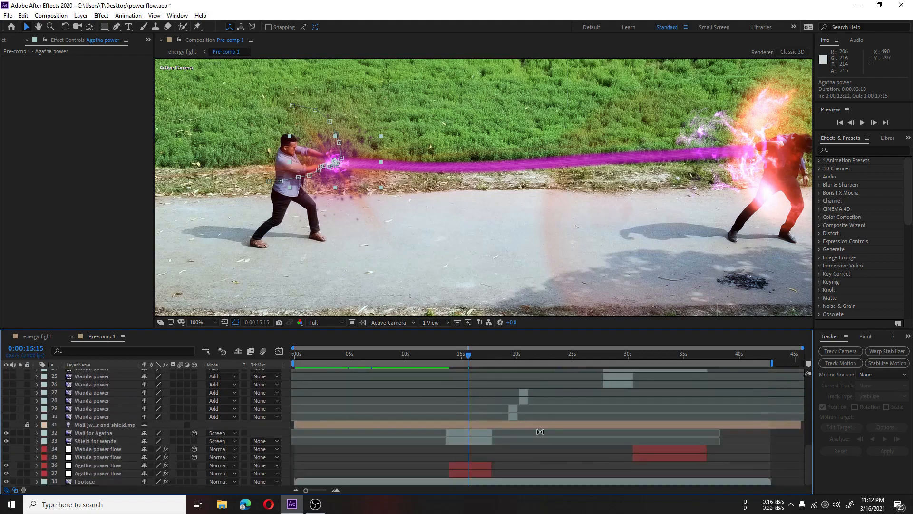
pyautogui.click(511, 357)
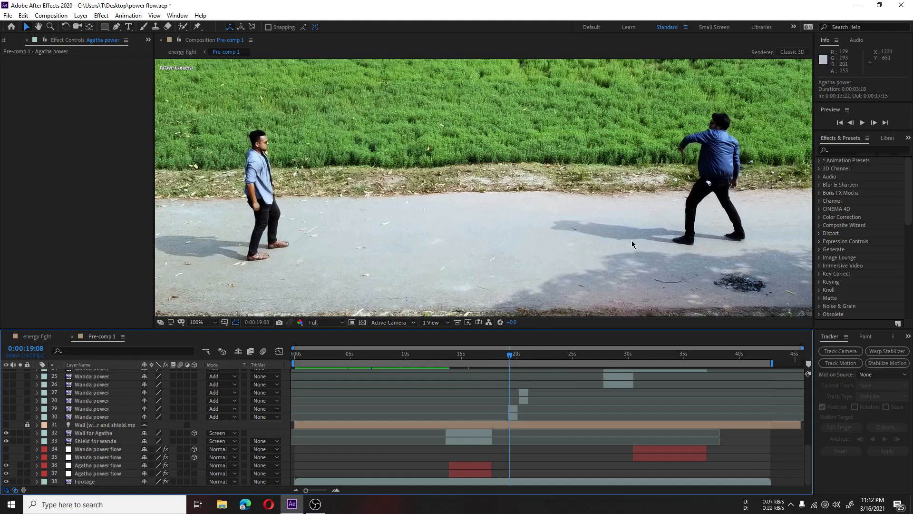
pyautogui.press('space')
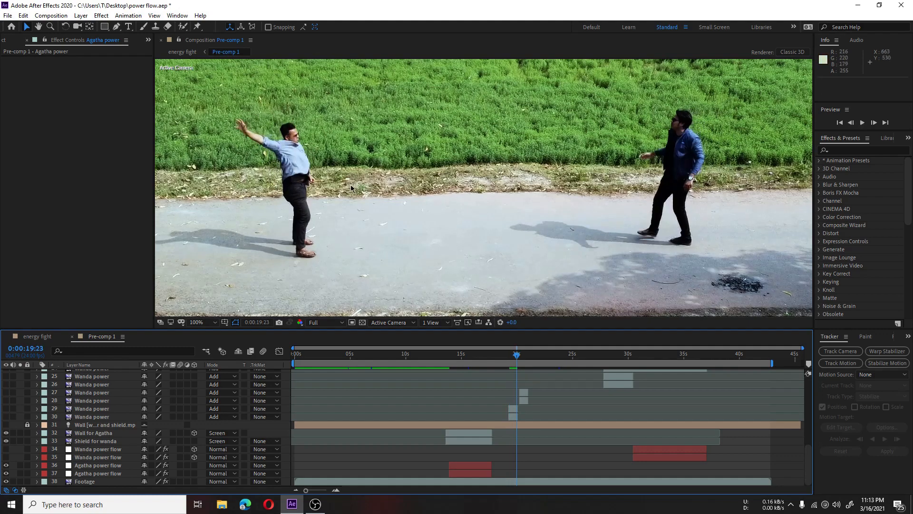
# Step: Go to 0:00:19:11 and make Wanda power layers 29 and 30 visible
pyautogui.click(512, 356)
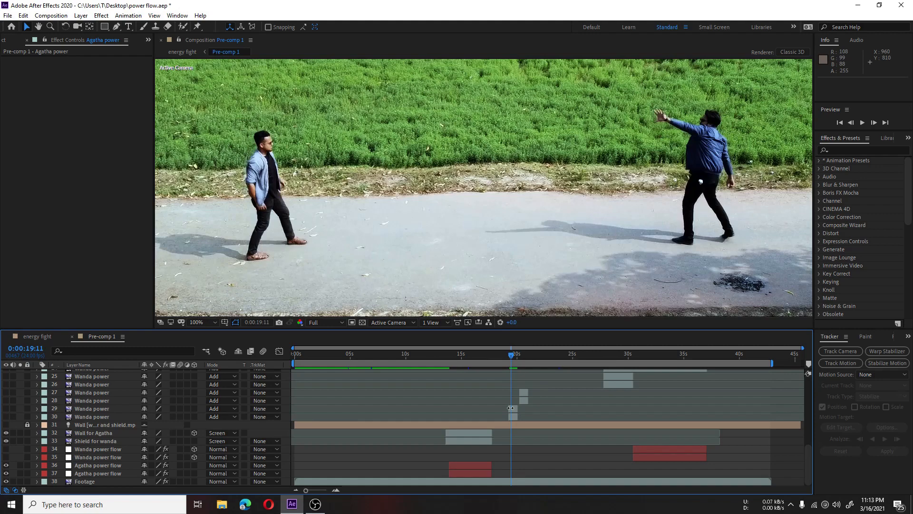
pyautogui.click(513, 410)
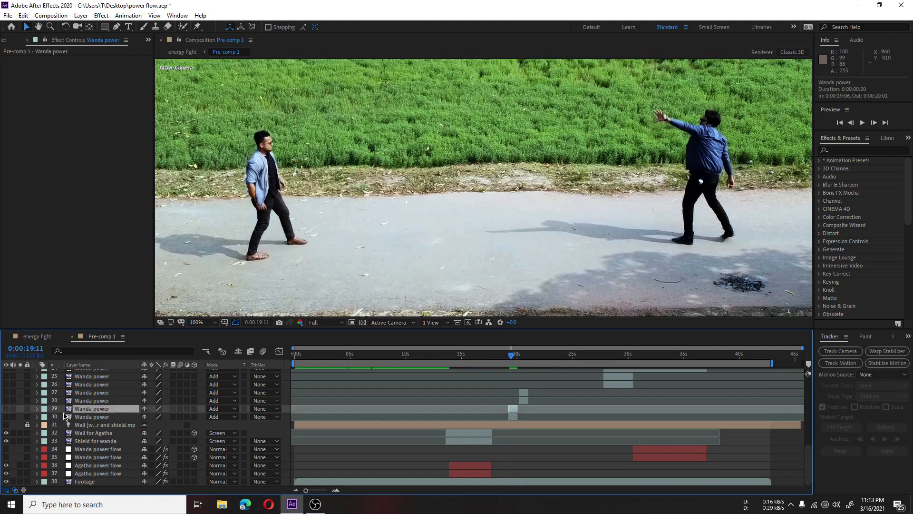
pyautogui.click(7, 409)
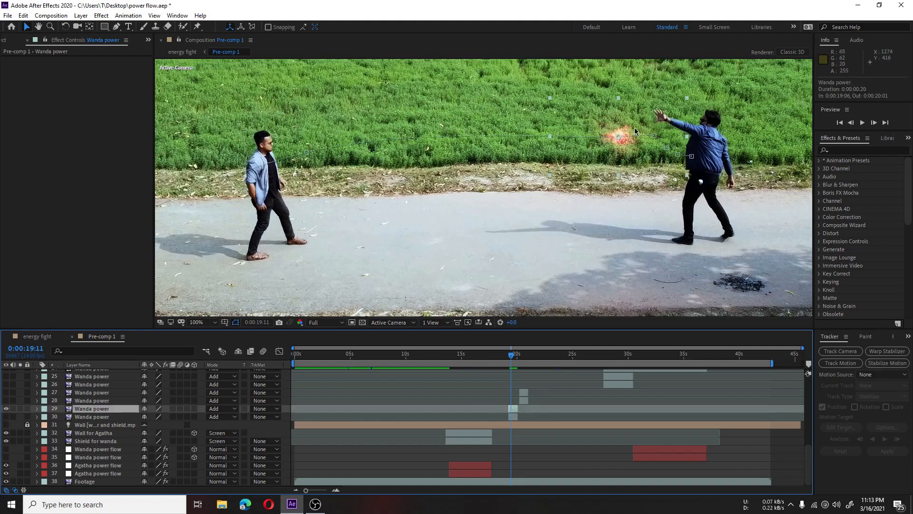
pyautogui.click(6, 416)
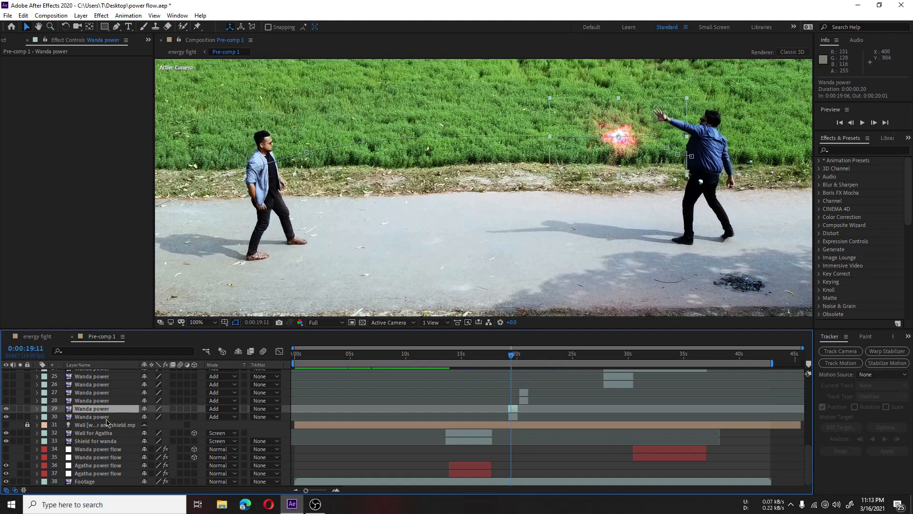
# Step: Select Agatha power flow layer 36 and compare its beam at 0:00:15:12 with Wanda's energy ball at 0:00:19:10
pyautogui.click(467, 467)
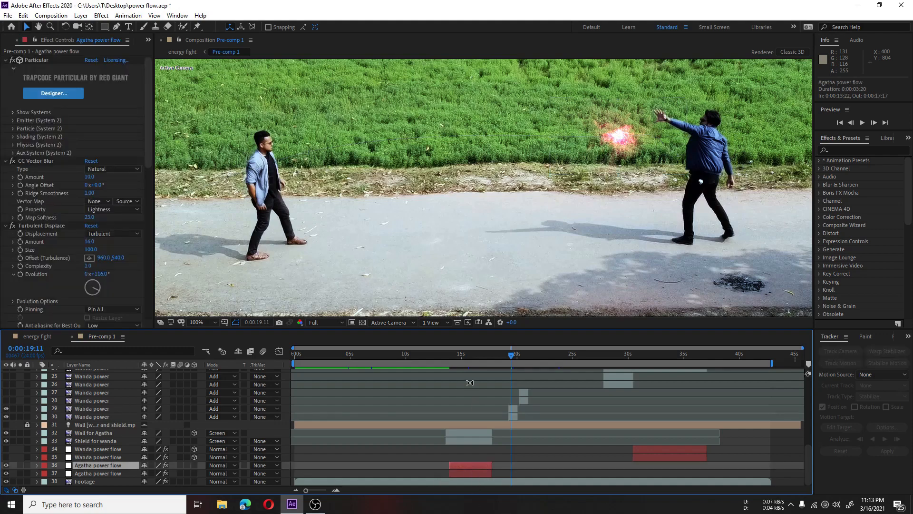
pyautogui.click(467, 357)
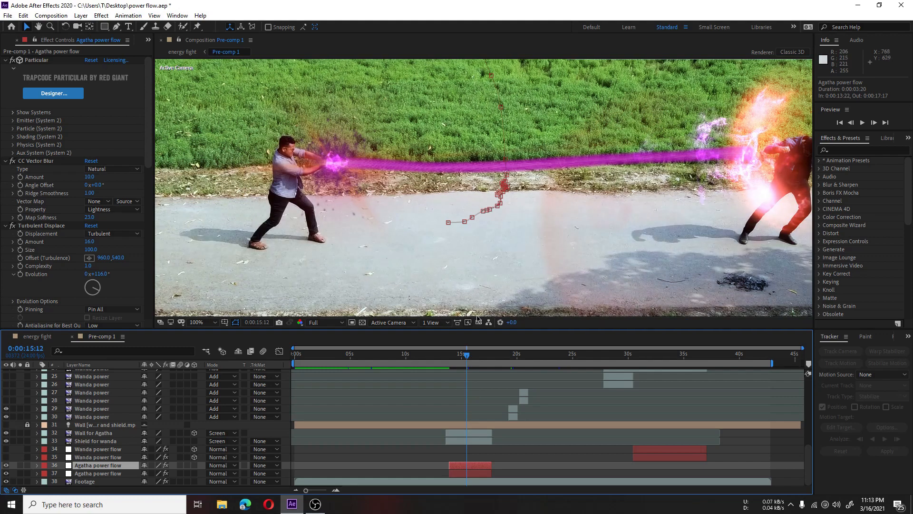
pyautogui.click(510, 358)
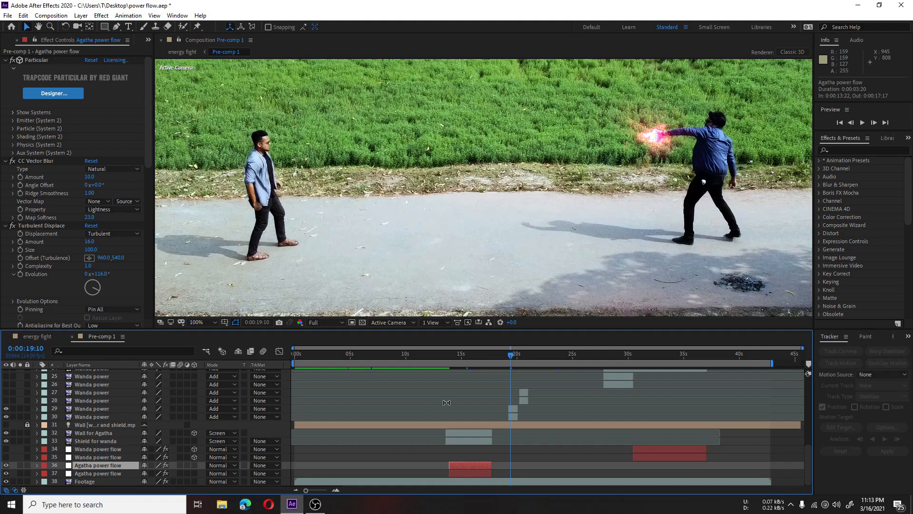
# Step: At 0:00:20:14, make Wanda power layers 27 and 28 visible and check the energy back at 0:00:20:06
pyautogui.click(524, 360)
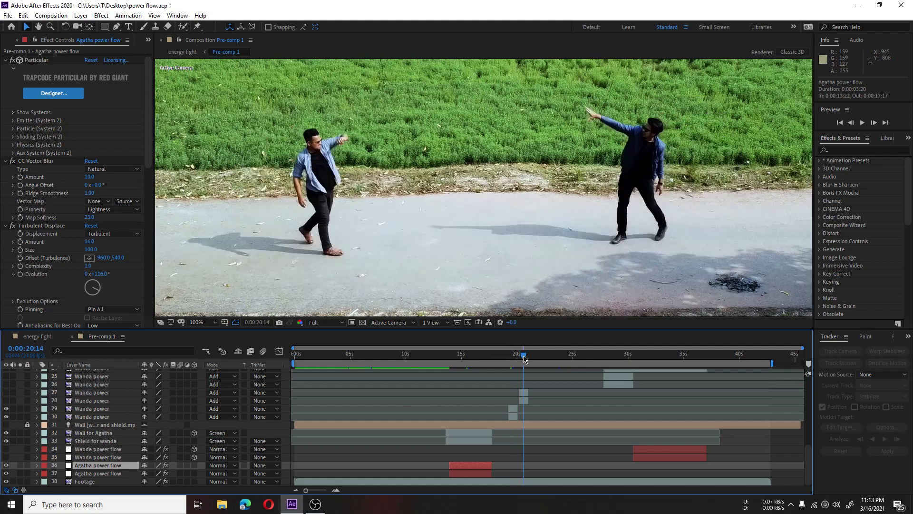
pyautogui.click(526, 393)
pyautogui.click(6, 393)
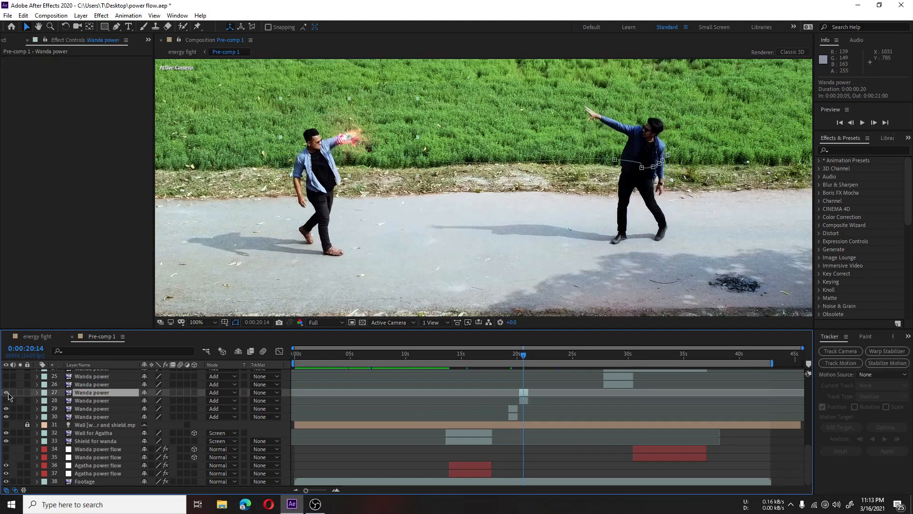
pyautogui.click(6, 401)
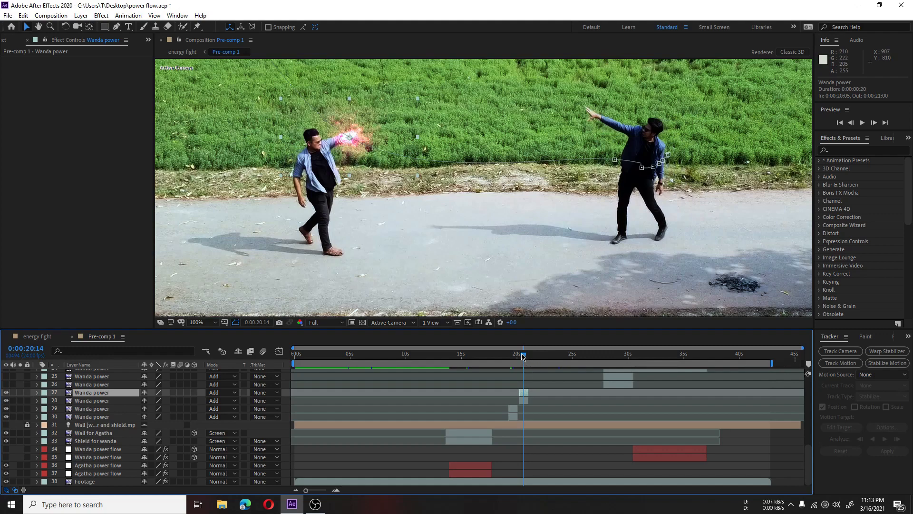
pyautogui.moveTo(523, 356); pyautogui.dragTo(520, 355)
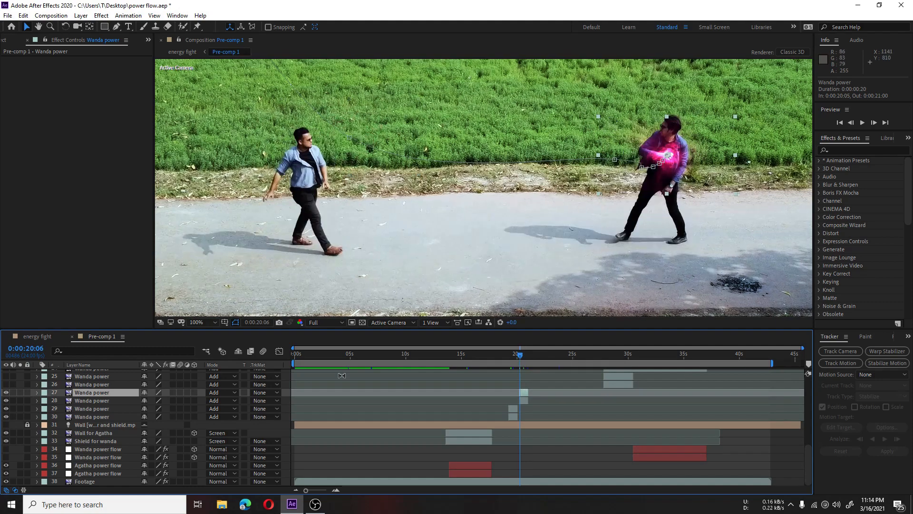
# Step: Go to 0:00:21:11 and make Wanda power layers 21 and 22 visible
pyautogui.scroll(2, 565, 456)
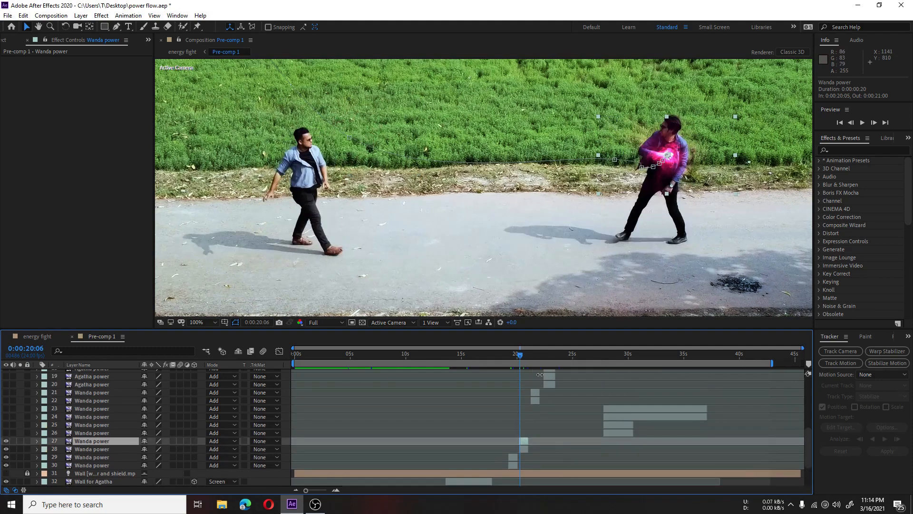
pyautogui.click(533, 356)
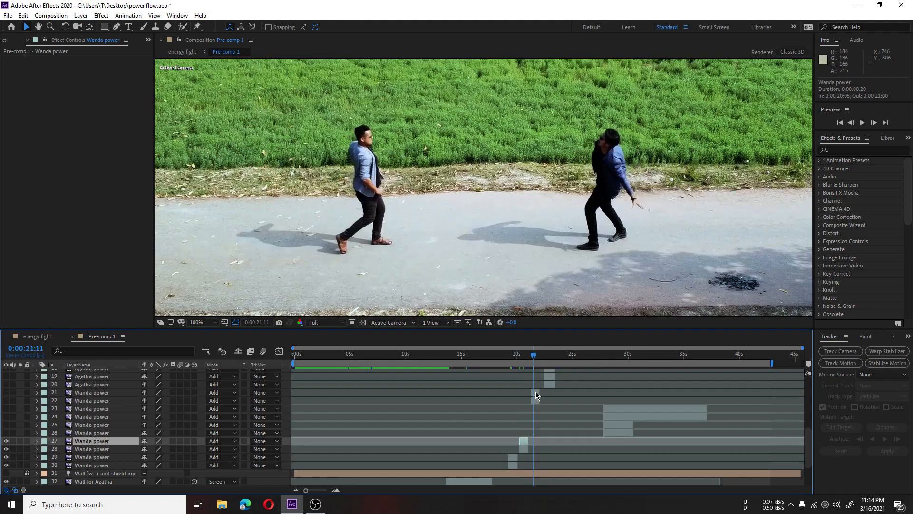
pyautogui.click(535, 394)
pyautogui.click(6, 393)
pyautogui.click(7, 400)
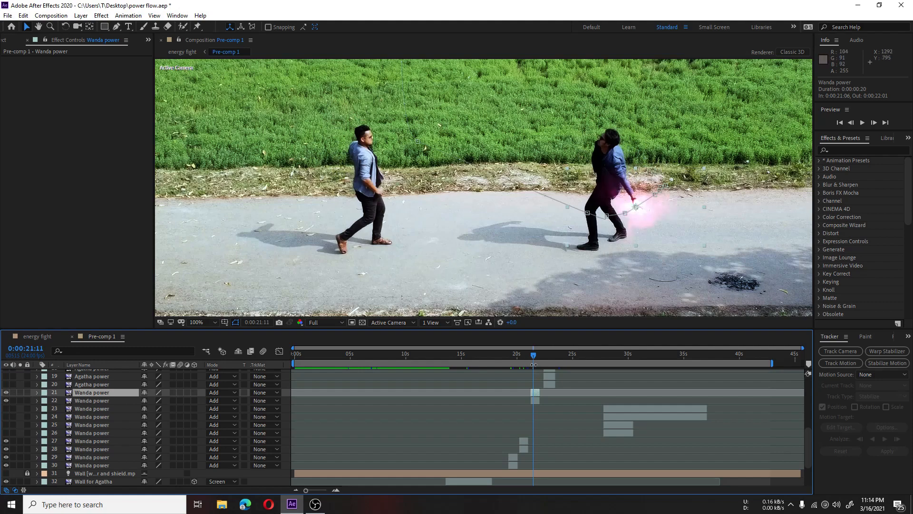
# Step: Go to 0:00:23:00 and make Agatha power layers 18, 19 and 20 visible
pyautogui.moveTo(535, 357); pyautogui.dragTo(550, 356)
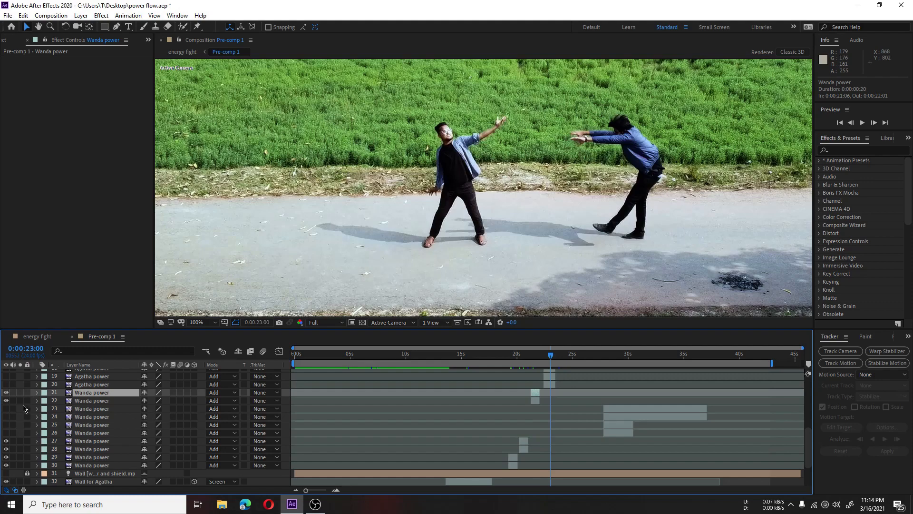
pyautogui.click(551, 378)
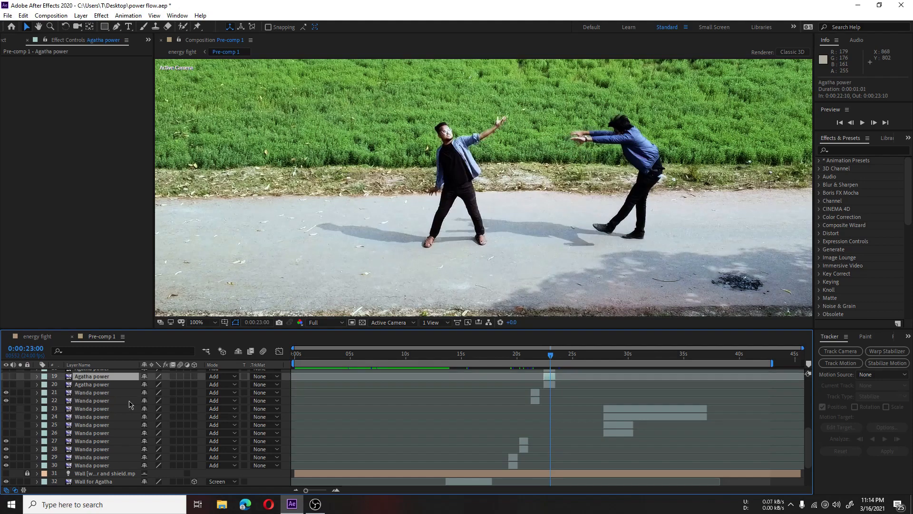
pyautogui.scroll(1, 101, 417)
pyautogui.click(6, 401)
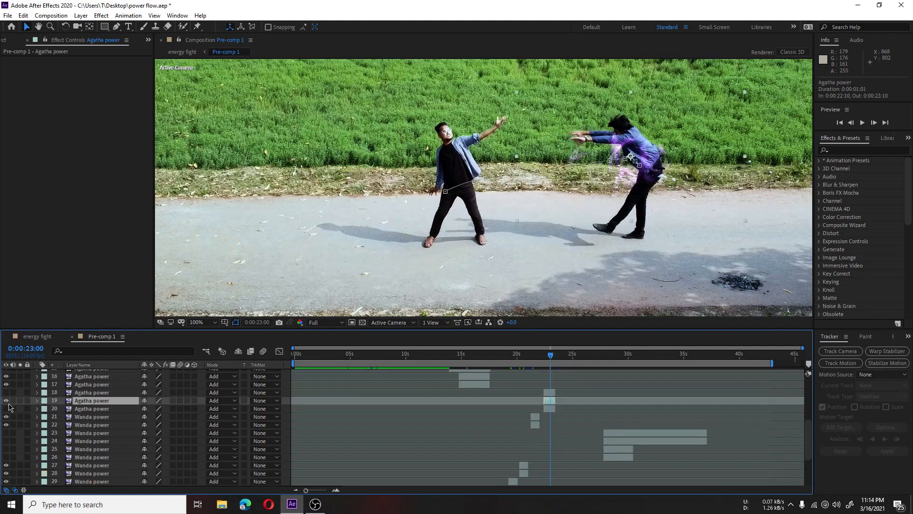
pyautogui.click(7, 408)
pyautogui.click(6, 393)
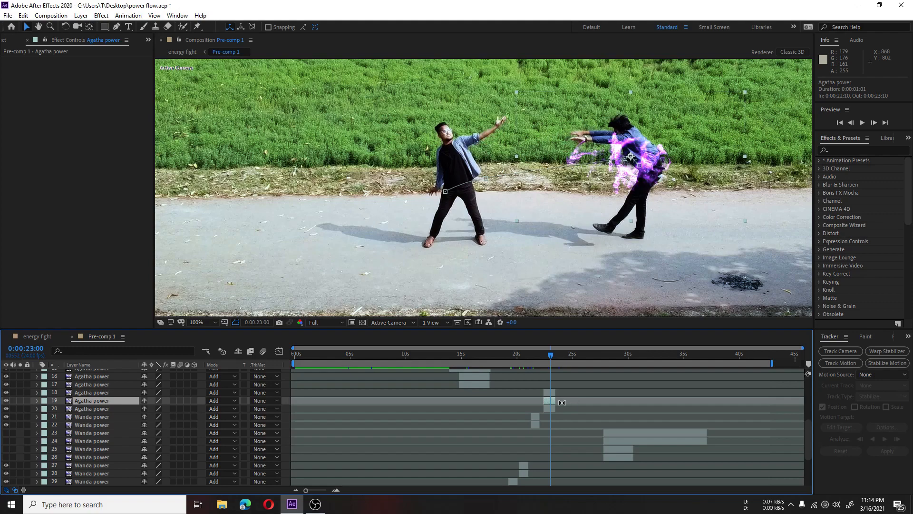
# Step: Go to 0:00:28:12 and make Wanda power layers 23, 24, 25 and 26 visible
pyautogui.scroll(3, 573, 423)
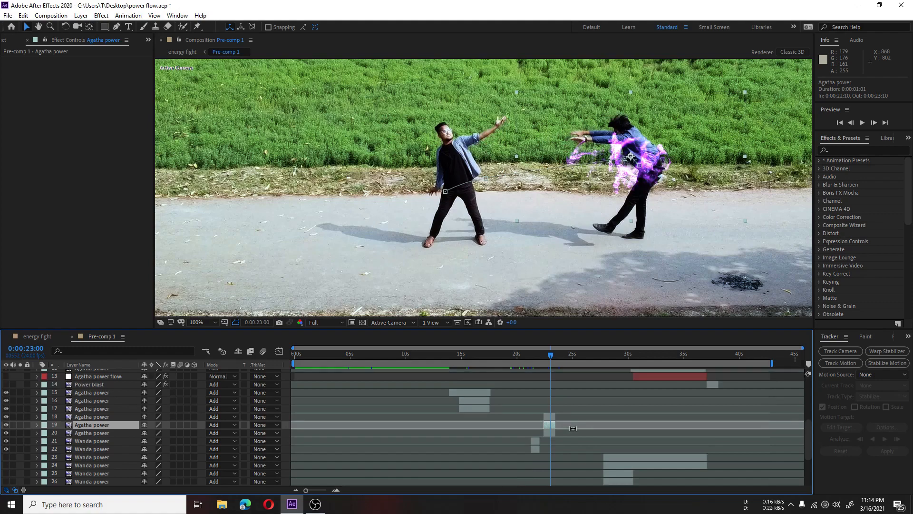
pyautogui.scroll(-5, 573, 433)
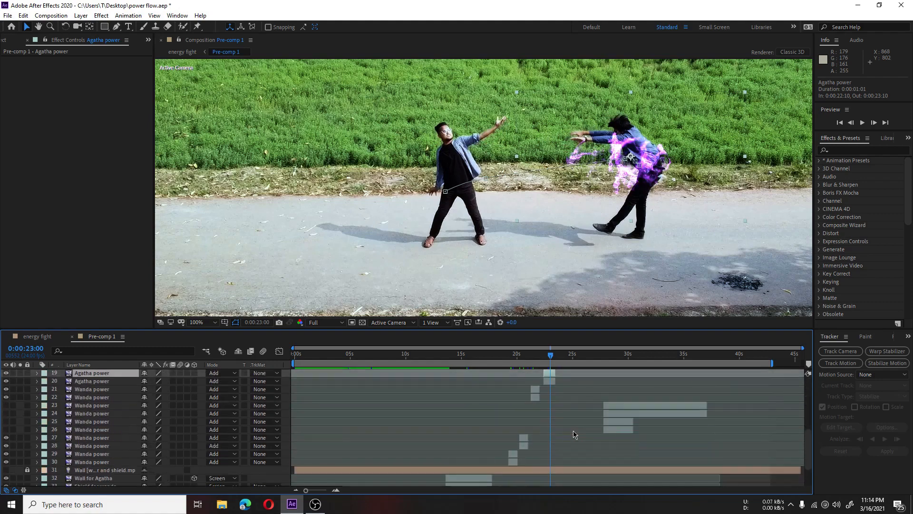
pyautogui.scroll(3, 608, 443)
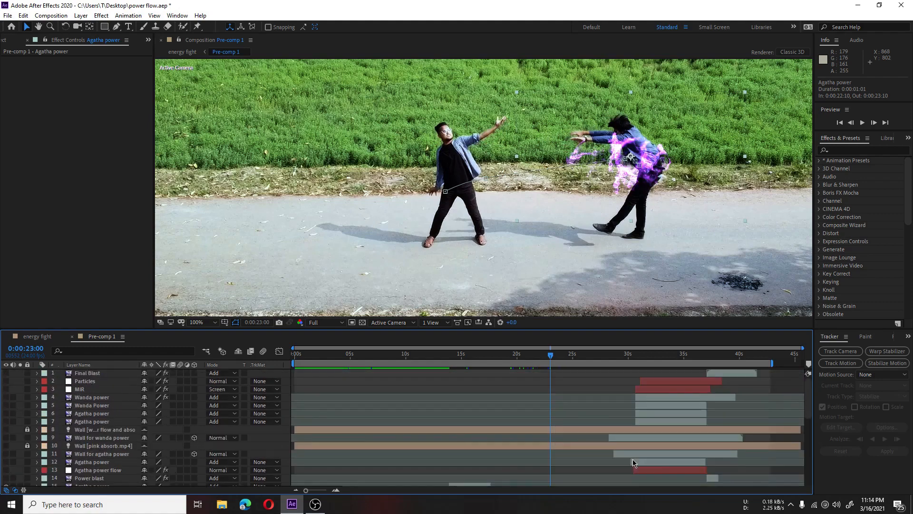
pyautogui.click(612, 362)
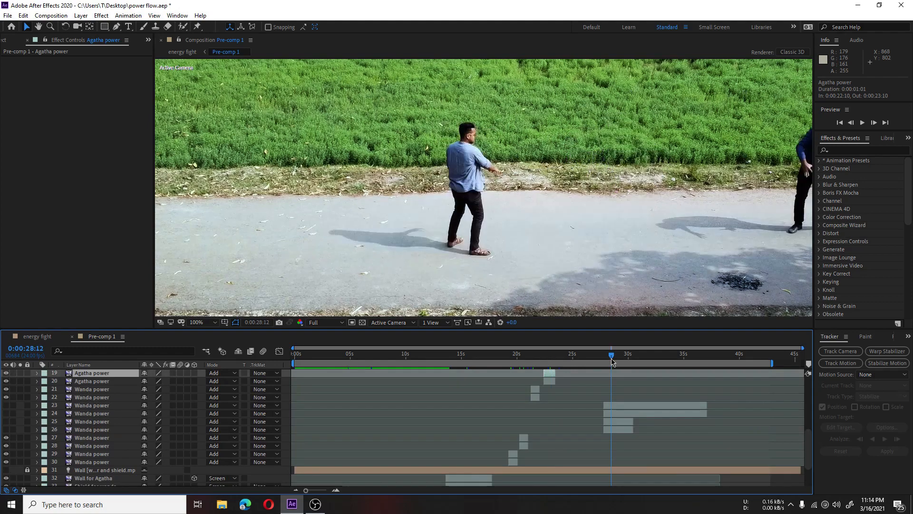
pyautogui.click(616, 406)
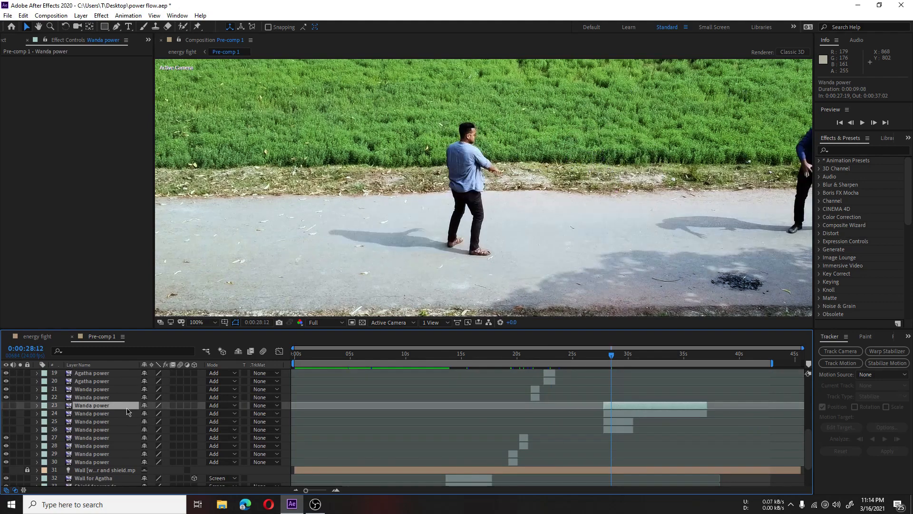
pyautogui.click(7, 405)
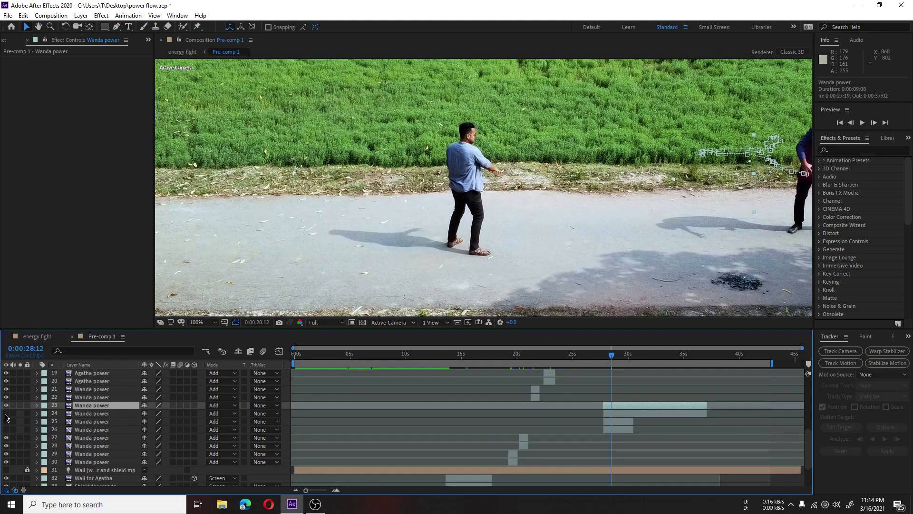
pyautogui.click(5, 413)
pyautogui.click(5, 421)
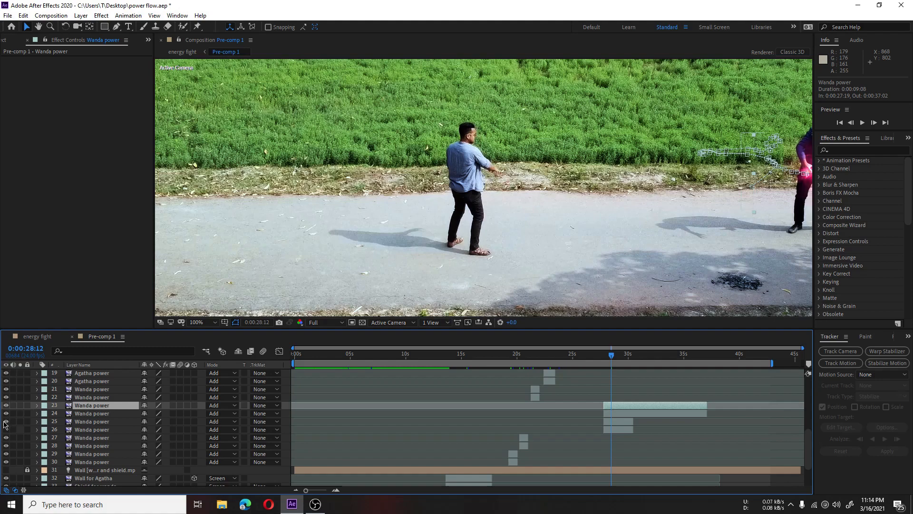
pyautogui.click(6, 421)
pyautogui.click(6, 423)
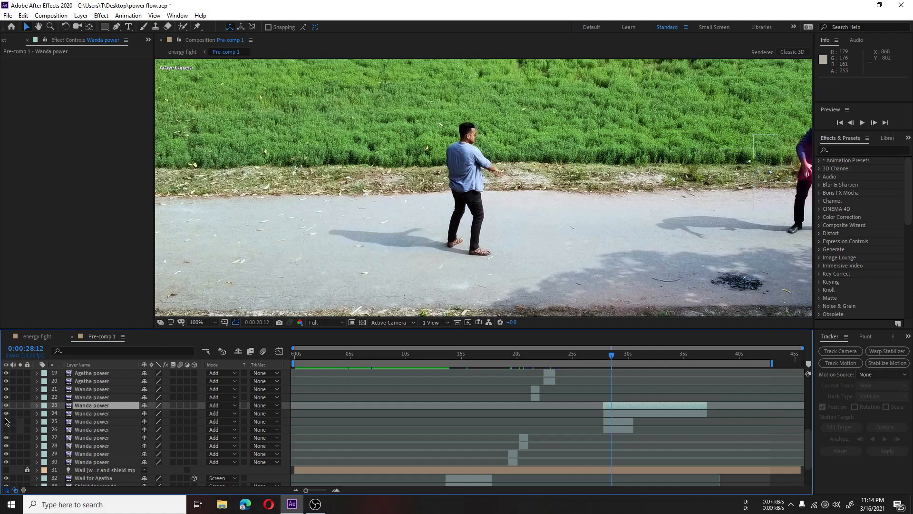
pyautogui.click(7, 421)
pyautogui.click(6, 429)
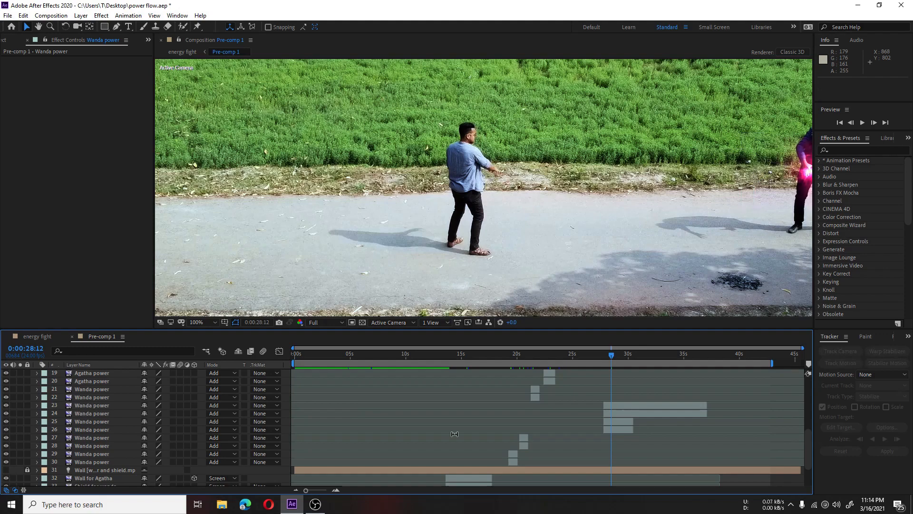
# Step: Examine Wanda's energy ball up close at 0:00:28:12 and select Wanda power layer 23 to see its motion path
pyautogui.press(',')
pyautogui.press(',')
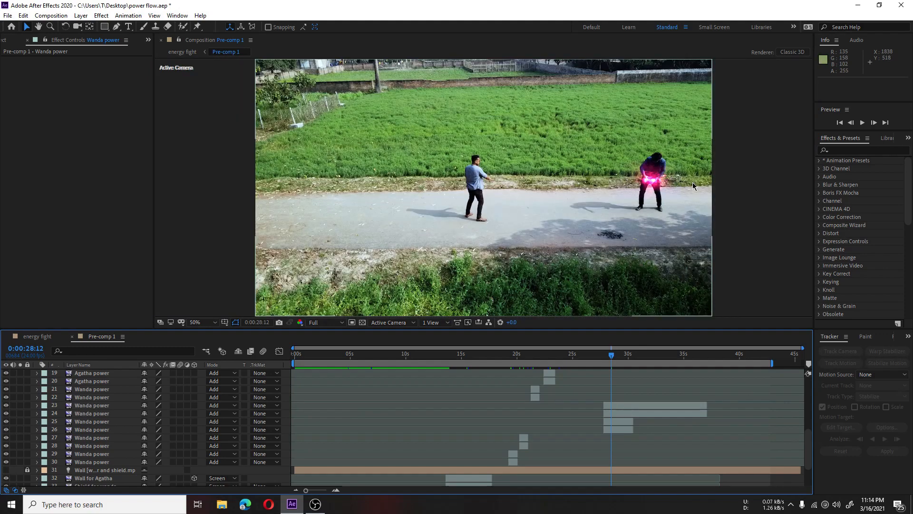
pyautogui.press('.')
pyautogui.press('.')
pyautogui.moveTo(618, 236); pyautogui.dragTo(366, 265)
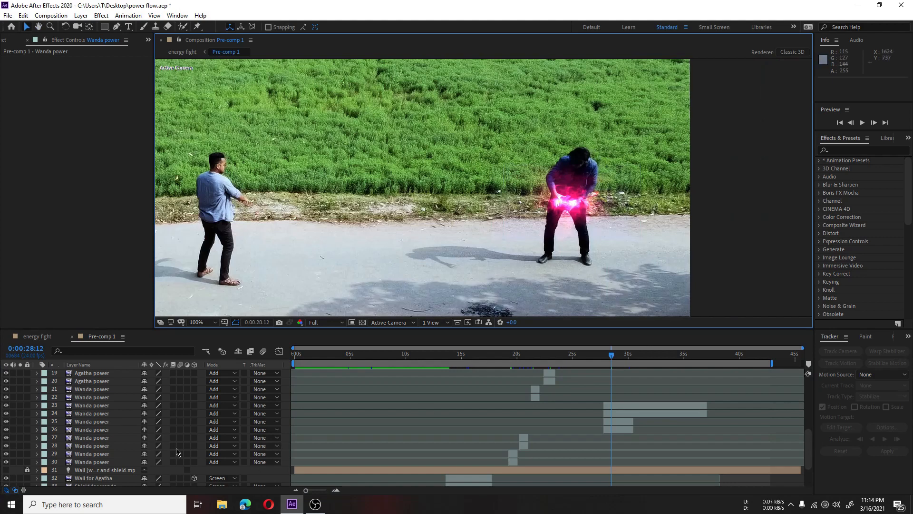
pyautogui.click(98, 407)
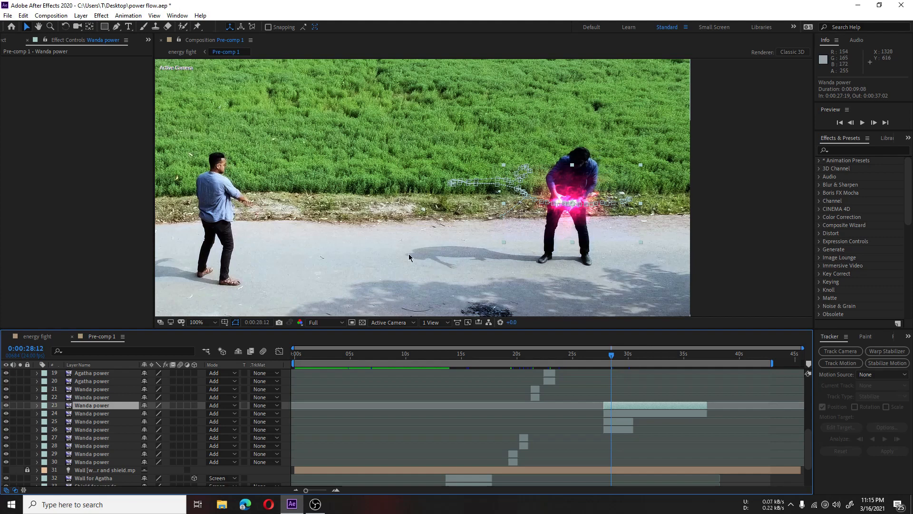
# Step: Preview the charging Wanda energy from 0:00:28:12 and stop at 0:00:30:11
pyautogui.scroll(6, 104, 409)
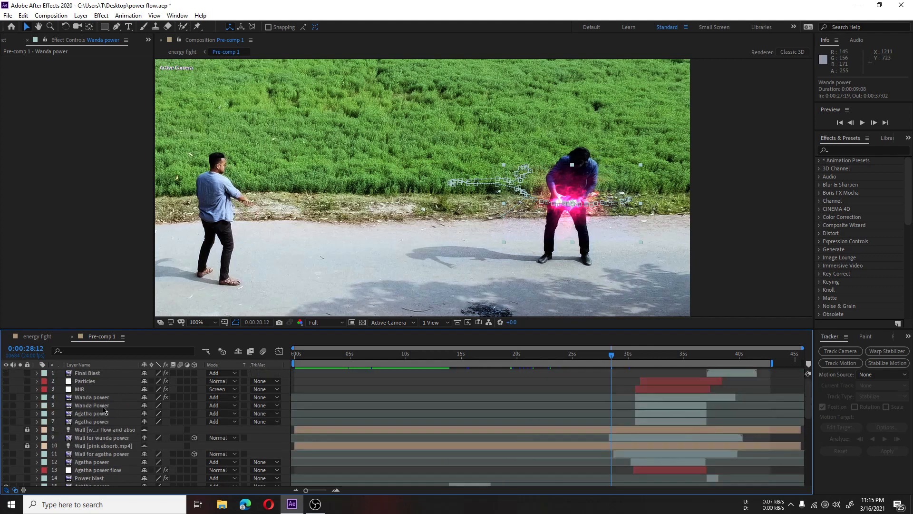
pyautogui.scroll(-5, 103, 409)
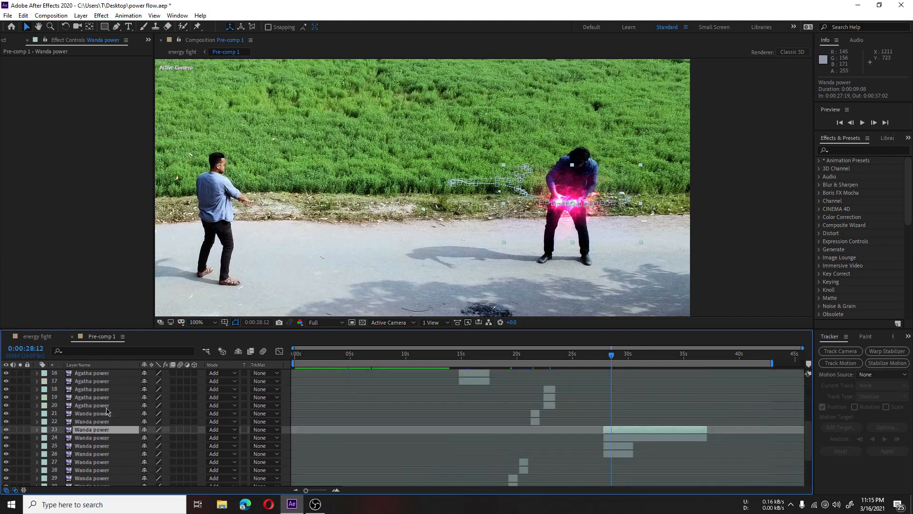
pyautogui.scroll(-2, 115, 450)
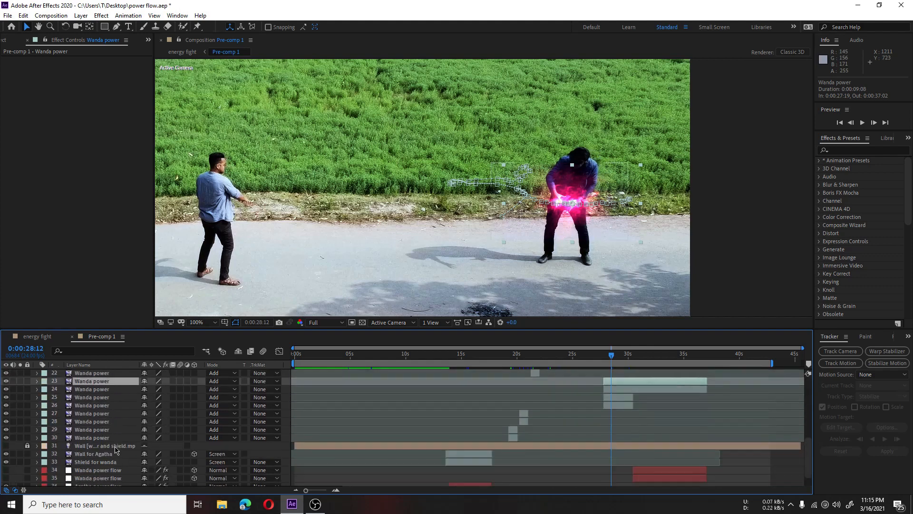
pyautogui.scroll(-1, 116, 449)
pyautogui.scroll(5, 116, 449)
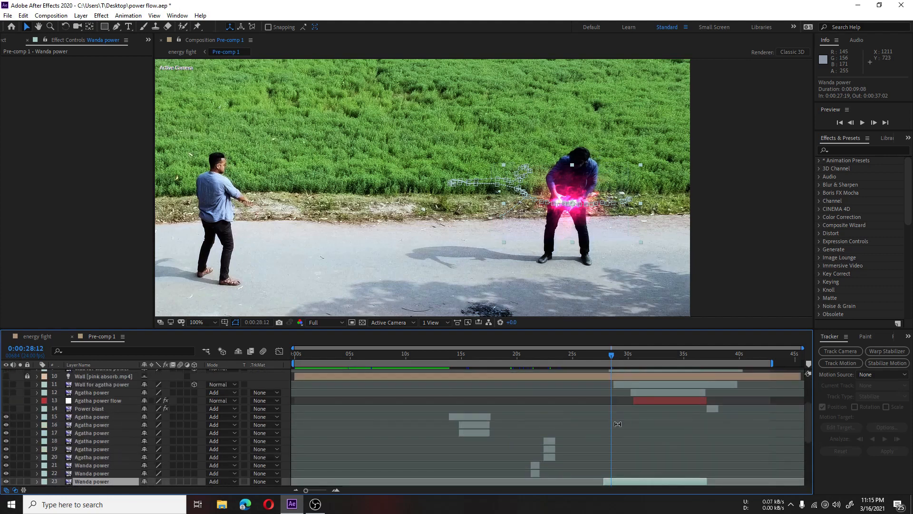
pyautogui.scroll(-1, 617, 423)
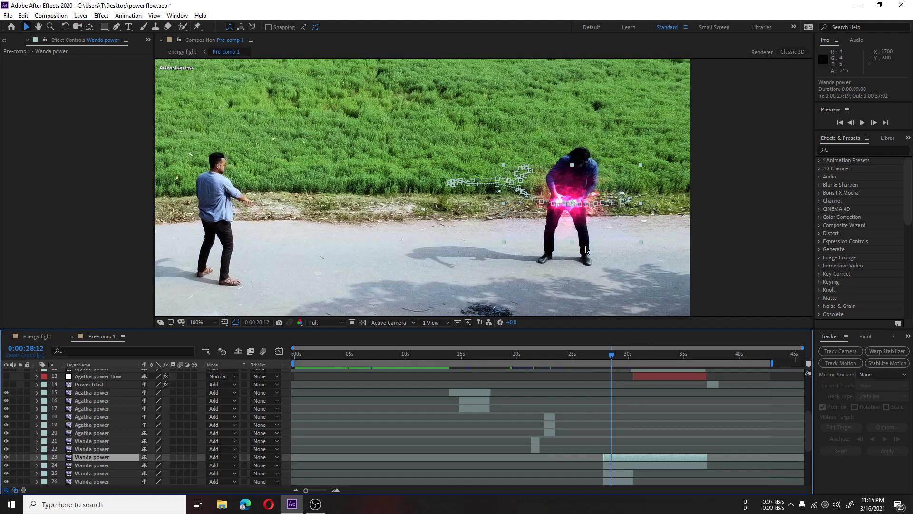
pyautogui.press('space')
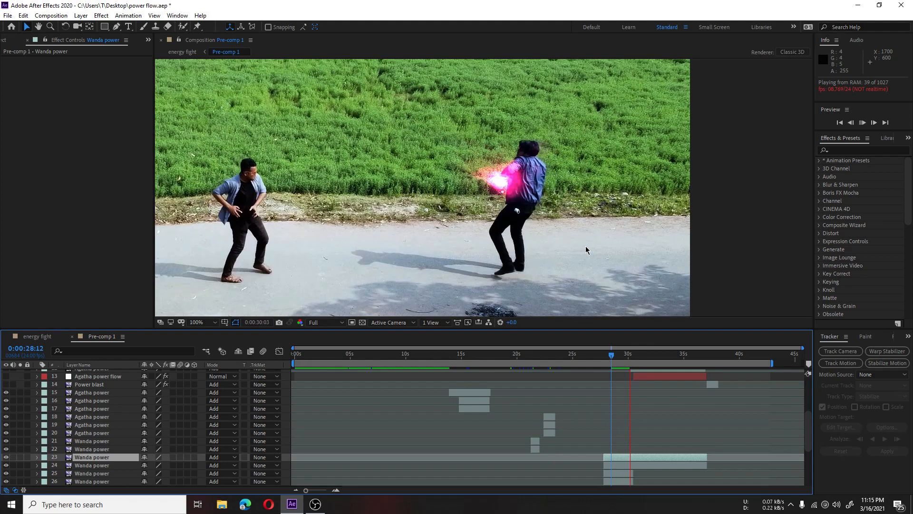
pyautogui.press('space')
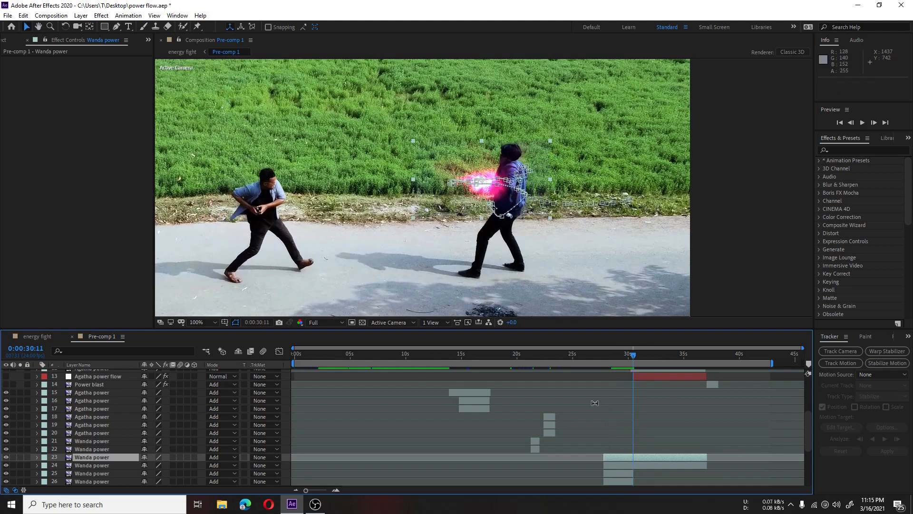
# Step: Make layers 4 to 14 visible, covering the Wanda and Agatha powers, both walls, Agatha power flow and Power blast
pyautogui.scroll(3, 677, 456)
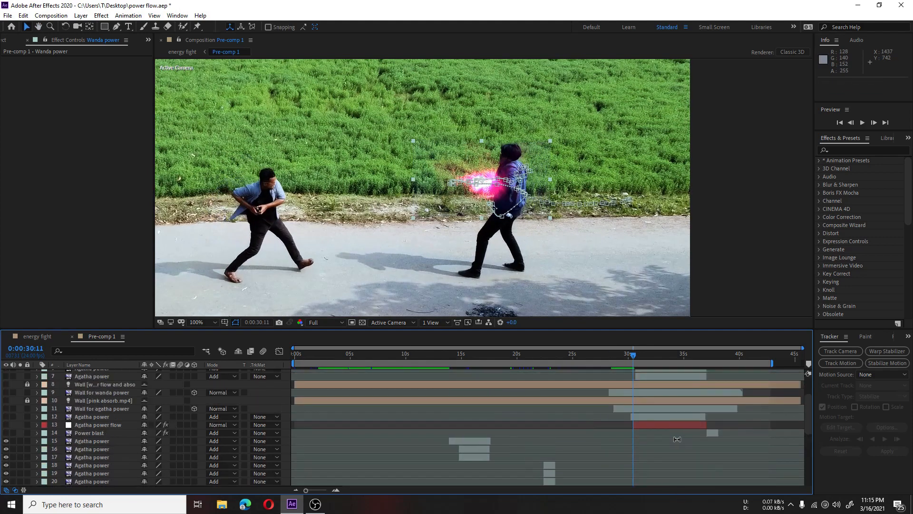
pyautogui.click(644, 418)
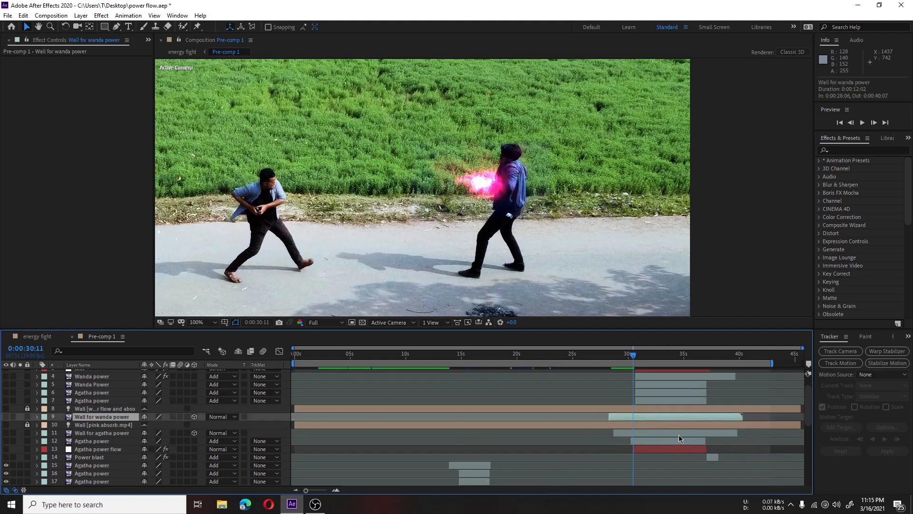
pyautogui.click(659, 449)
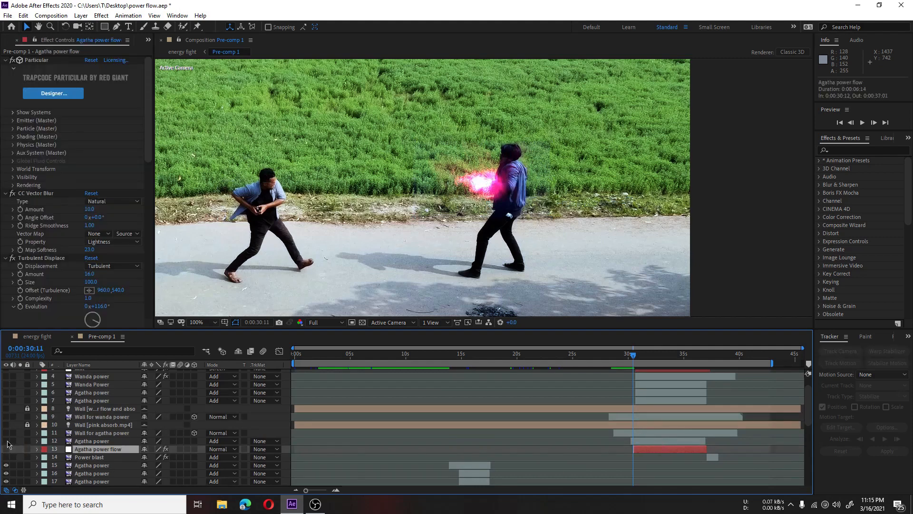
pyautogui.moveTo(9, 450); pyautogui.dragTo(7, 460)
pyautogui.click(658, 419)
pyautogui.moveTo(6, 433); pyautogui.dragTo(8, 376)
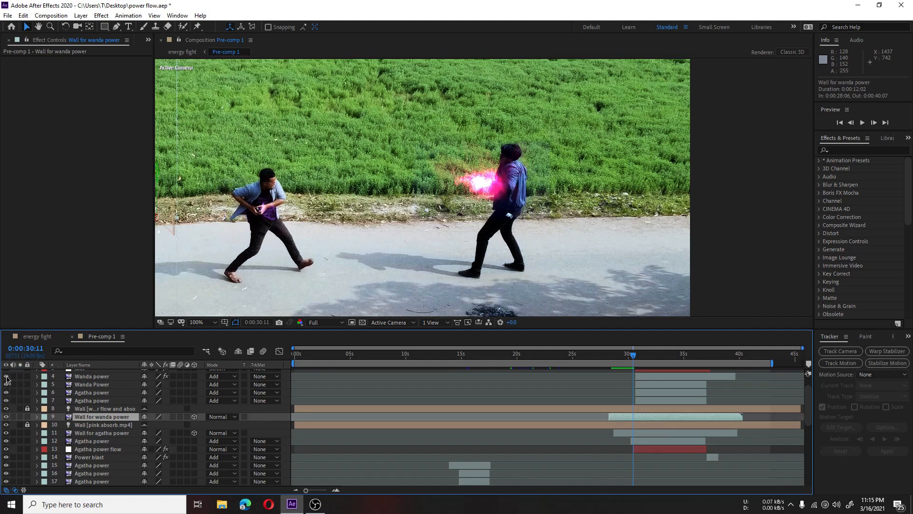
# Step: Make the MIR, Particles and Final Blast layers visible and preview the beam clash up to 0:00:30:19
pyautogui.scroll(2, 8, 378)
pyautogui.click(9, 387)
pyautogui.click(6, 388)
pyautogui.click(8, 381)
pyautogui.click(6, 372)
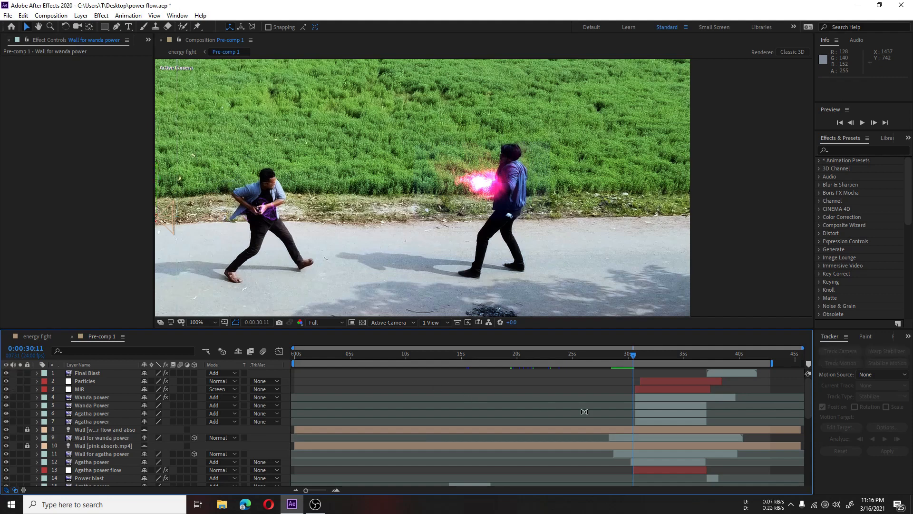
pyautogui.press('space')
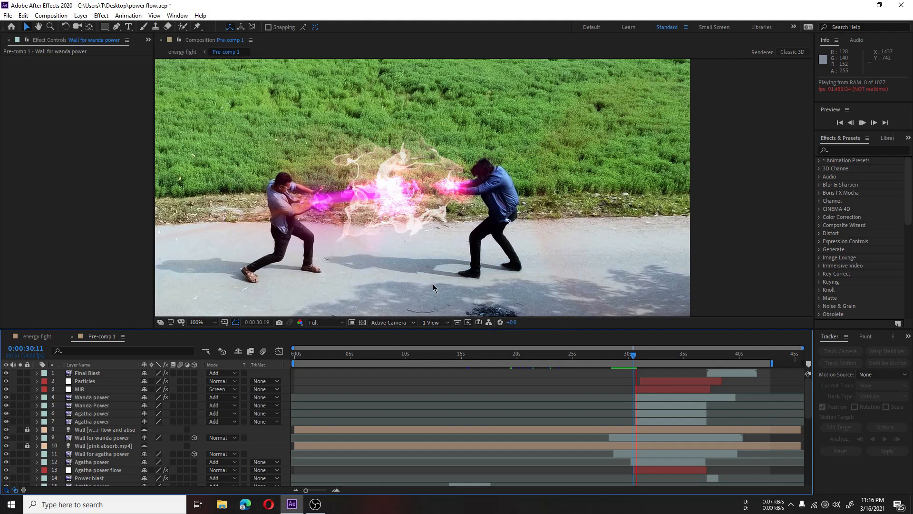
pyautogui.press('space')
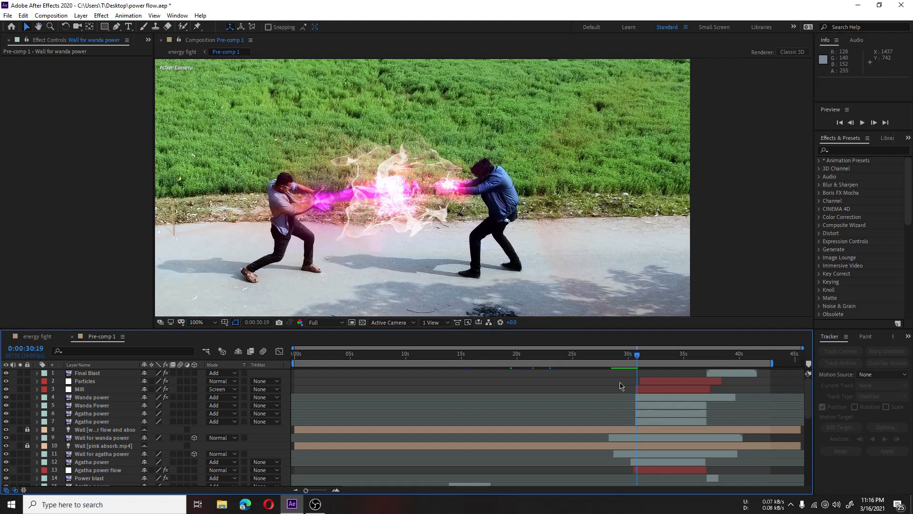
# Step: Inspect the Wall Layer and Collision Event options under Particular's Bounce physics on Agatha power flow layer 13
pyautogui.click(646, 470)
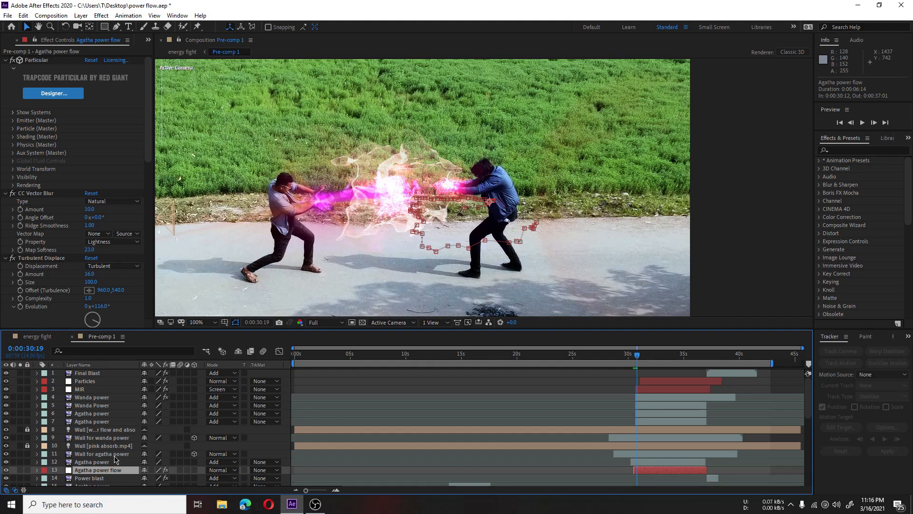
pyautogui.click(114, 455)
pyautogui.click(119, 470)
pyautogui.click(14, 145)
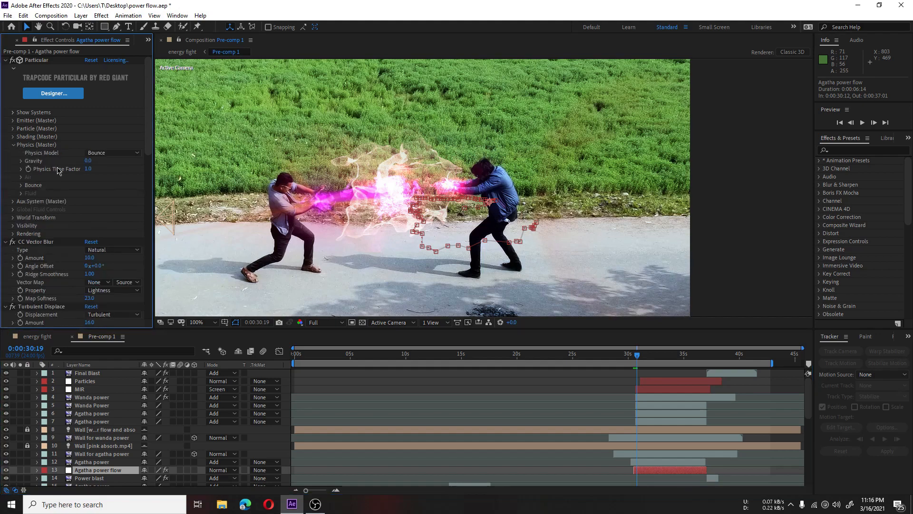
pyautogui.click(21, 186)
pyautogui.click(102, 213)
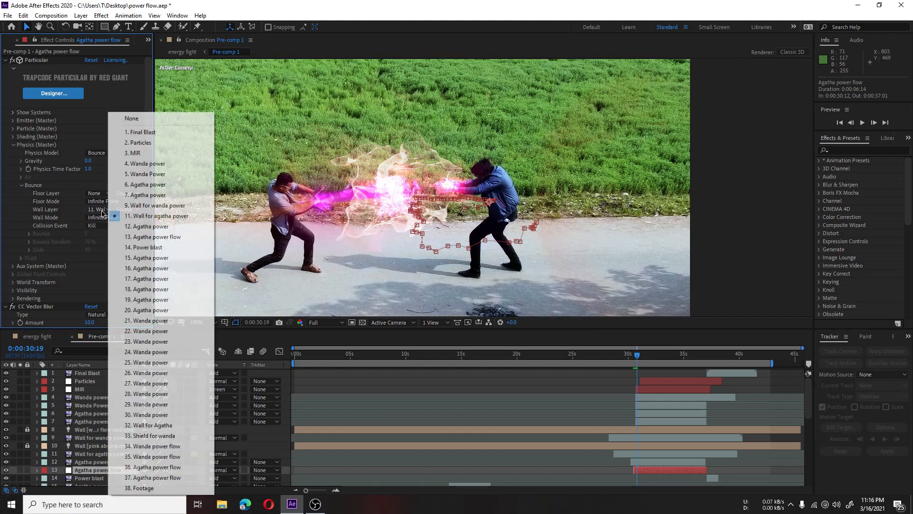
pyautogui.click(153, 216)
pyautogui.click(102, 225)
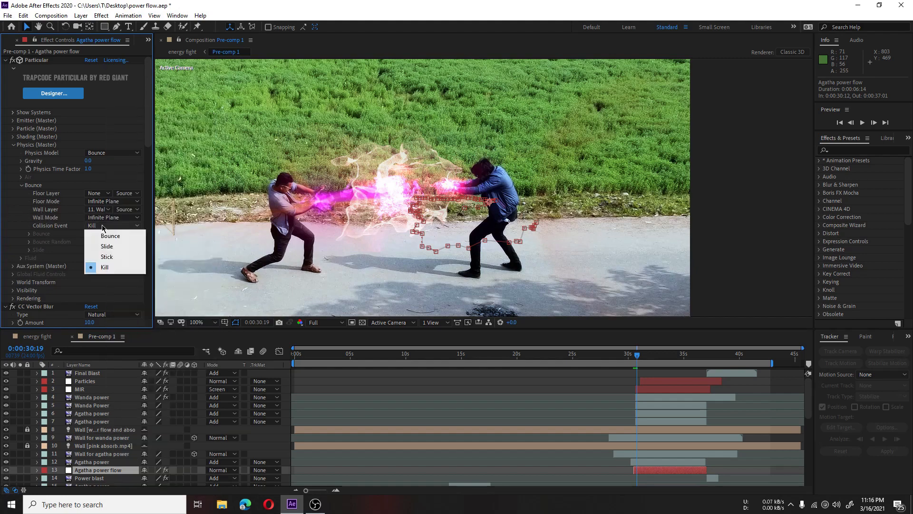
pyautogui.click(16, 220)
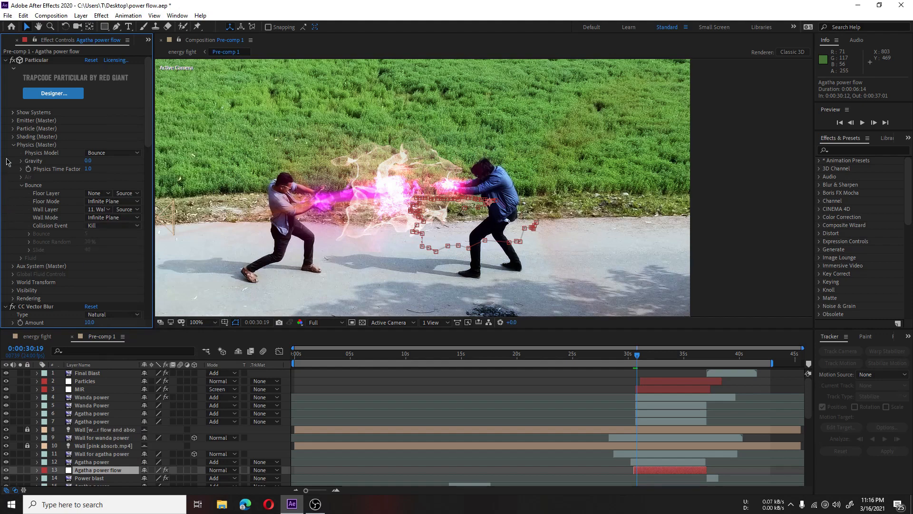
# Step: Look over Agatha power flow's remaining effects, Agatha power layer 12, and the Agatha and Wanda wall layers 11 and 9
pyautogui.scroll(-10, 14, 149)
pyautogui.scroll(5, 24, 187)
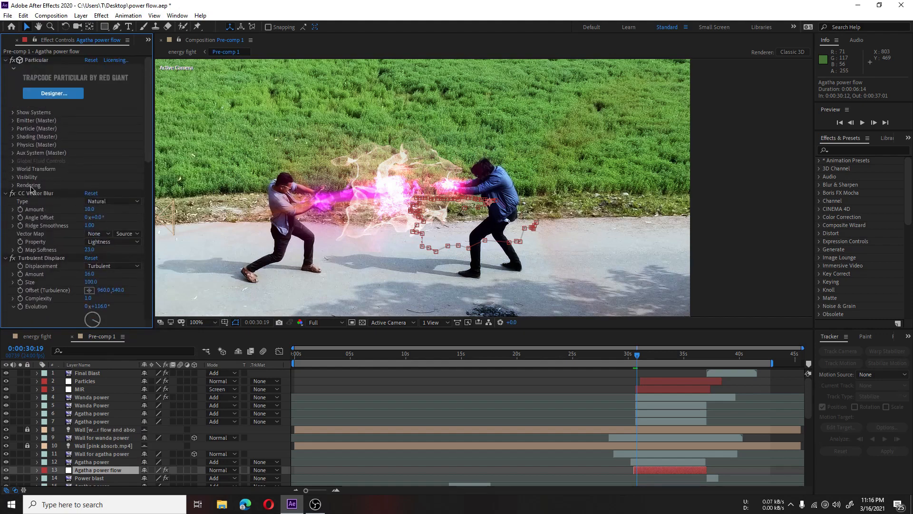
pyautogui.click(661, 464)
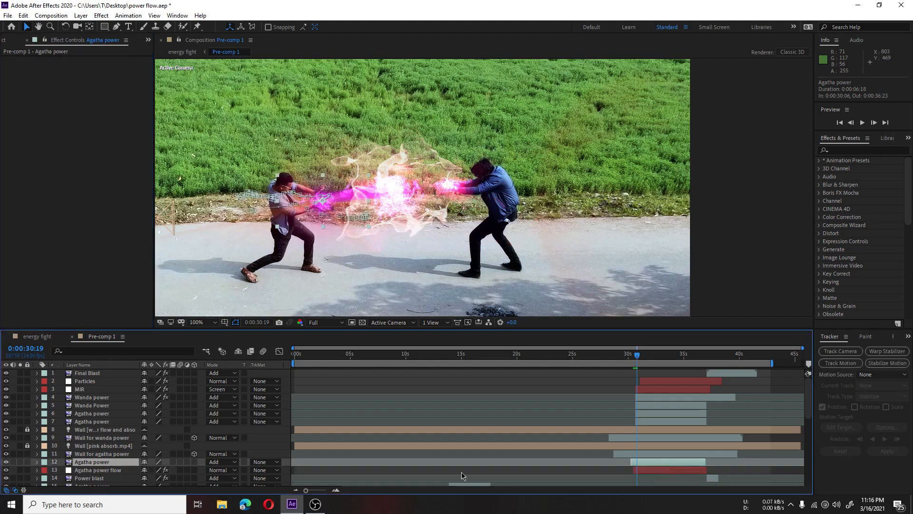
pyautogui.click(114, 454)
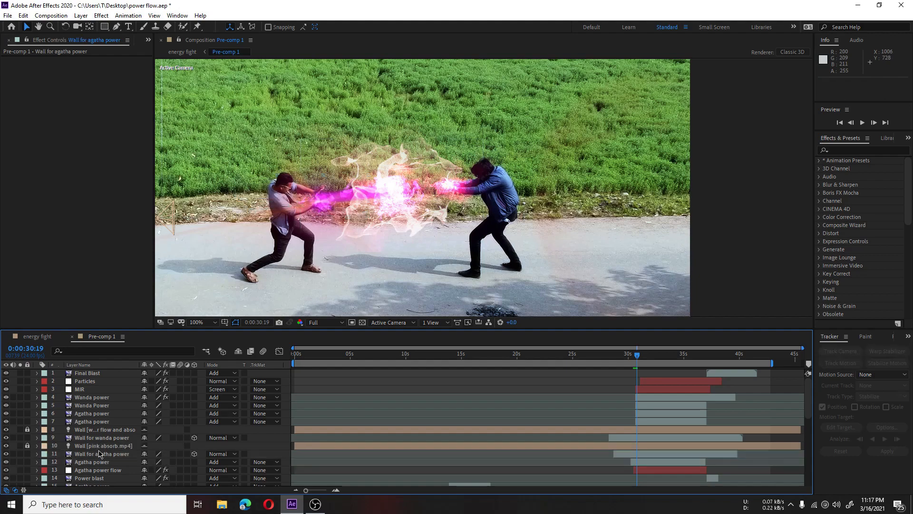
pyautogui.click(107, 438)
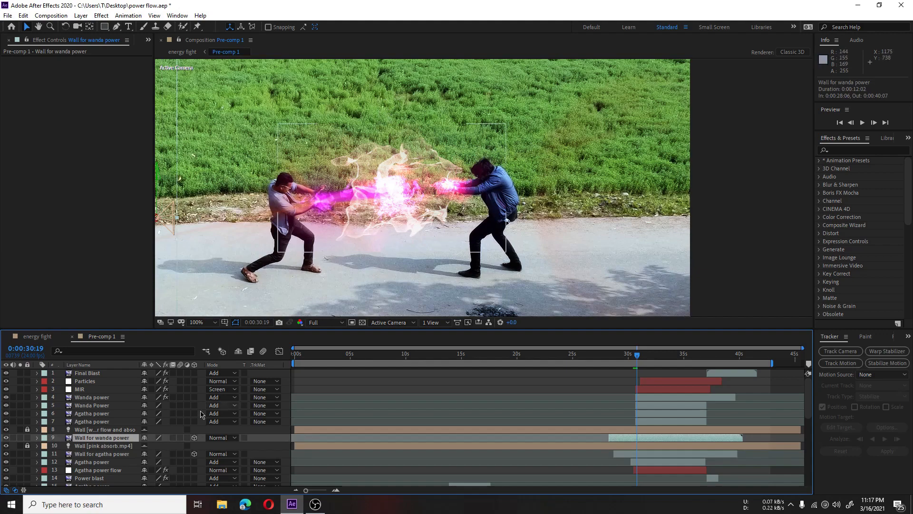
# Step: Go through the clash power layers, from Agatha power layers 7 and 6 to Wanda power layers 5 and 4
pyautogui.click(92, 421)
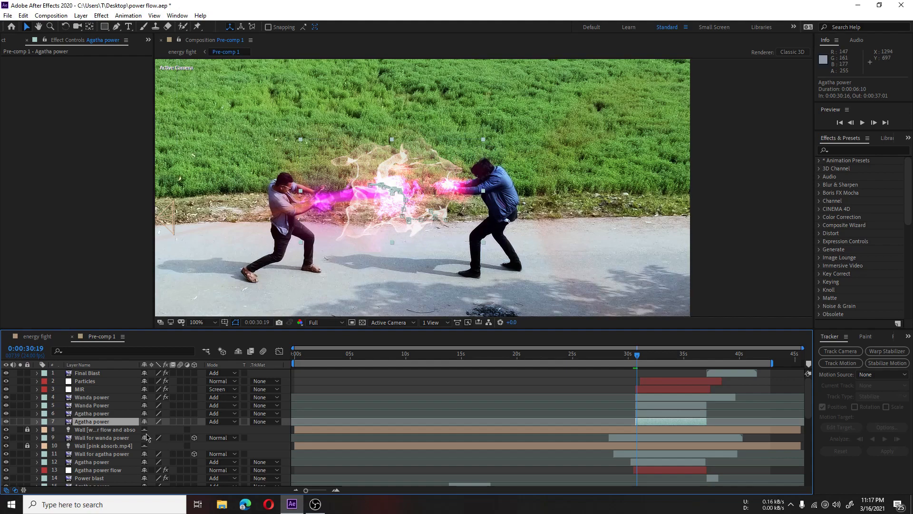
pyautogui.click(95, 413)
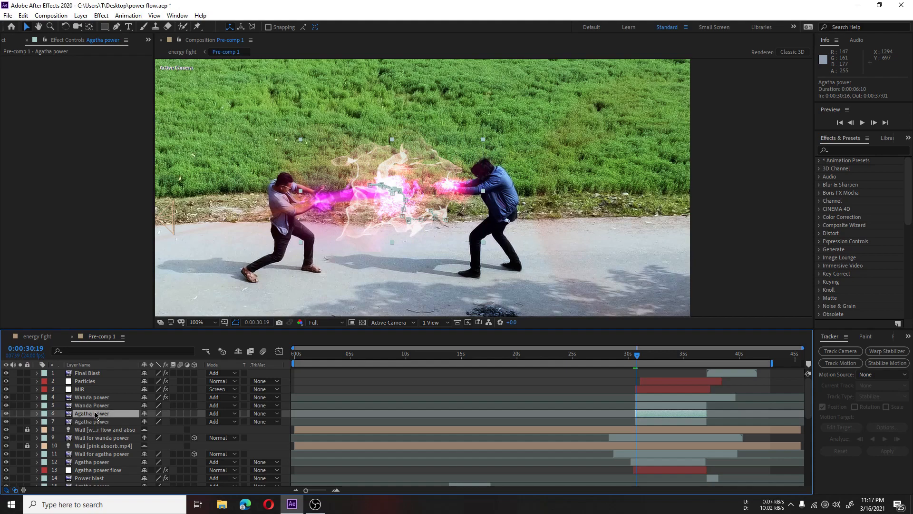
pyautogui.click(109, 405)
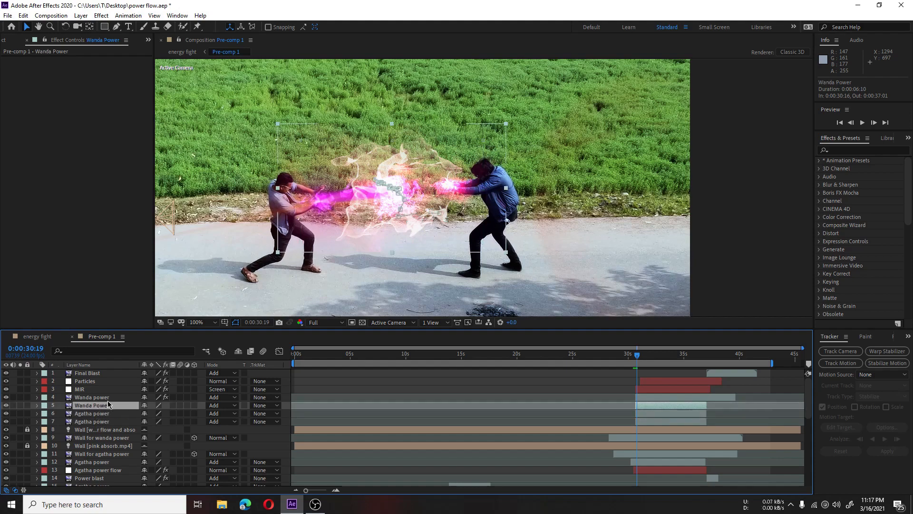
pyautogui.hotkey('ctrl', 'Up')
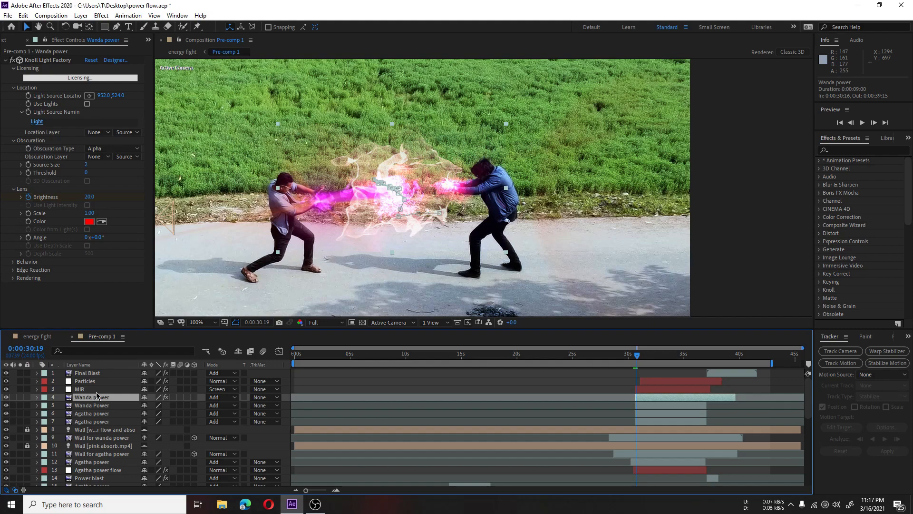
# Step: Examine the Geometry and Fractal settings of the Trapcode Mir effect on the MIR layer
pyautogui.hotkey('ctrl', 'Up')
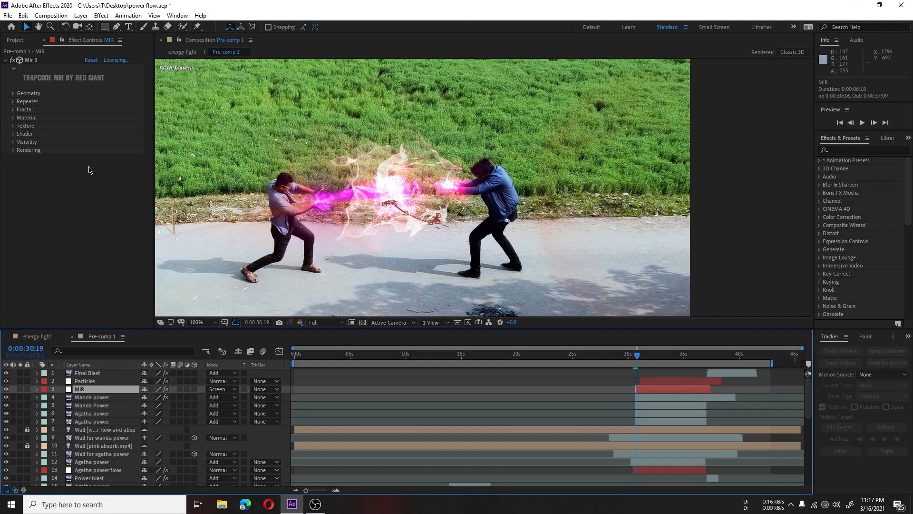
pyautogui.click(14, 94)
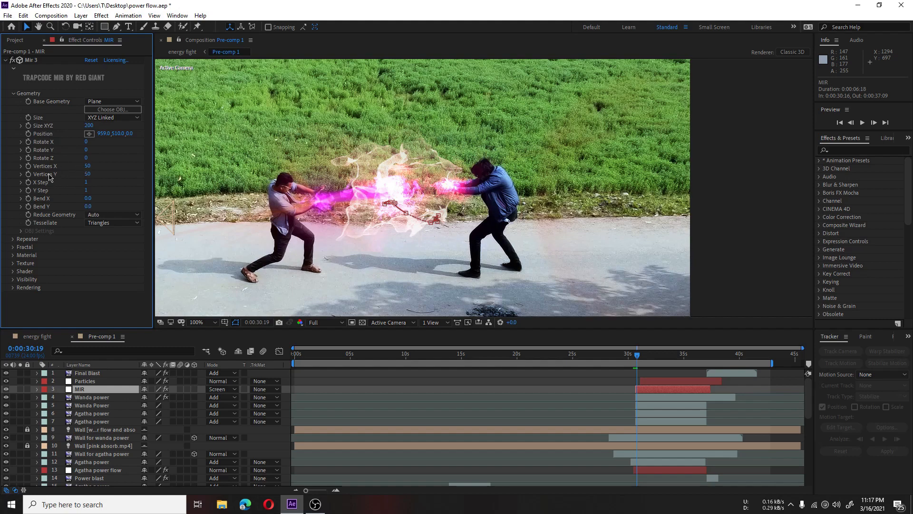
pyautogui.click(13, 248)
pyautogui.scroll(-3, 67, 264)
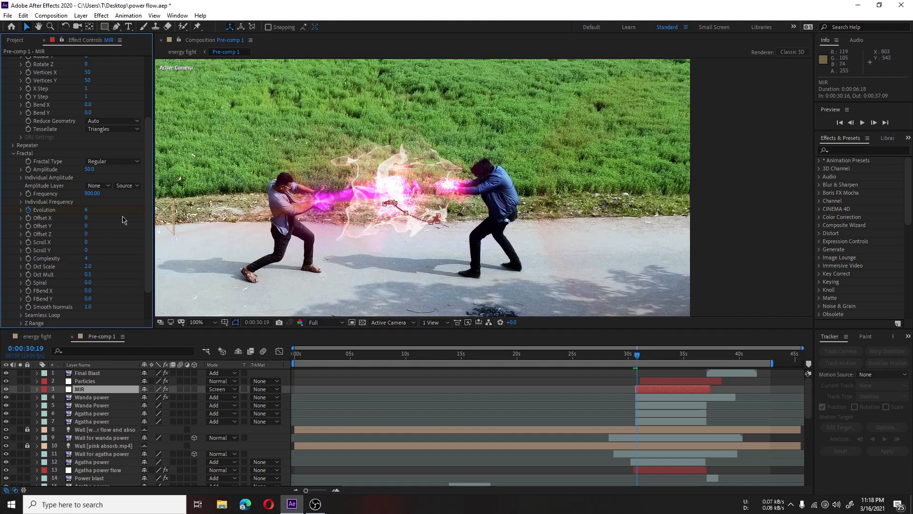
pyautogui.scroll(-2, 110, 223)
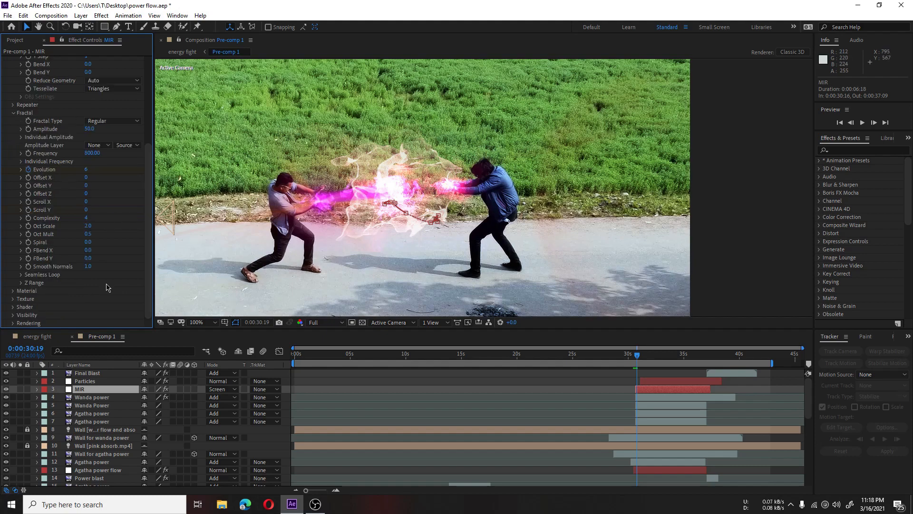
# Step: Examine the Texture and Material settings of the Mir effect on the MIR layer
pyautogui.click(14, 299)
pyautogui.scroll(-3, 74, 248)
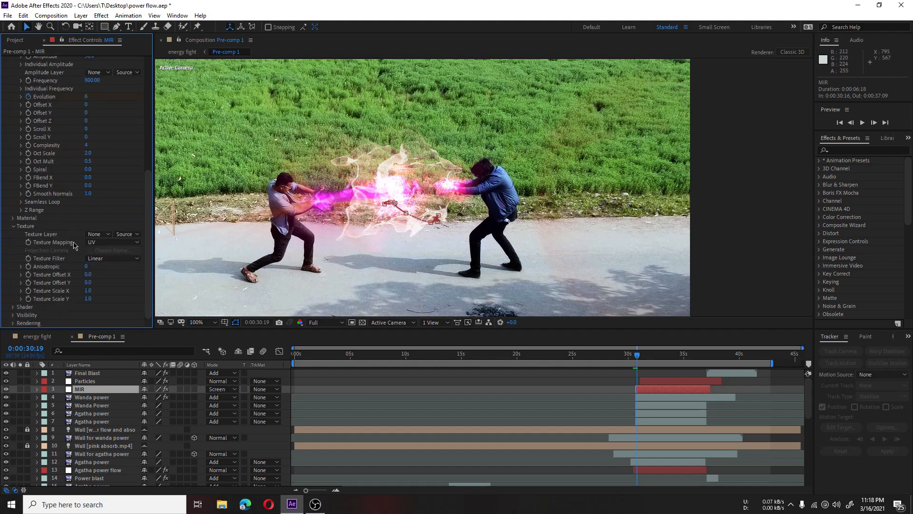
pyautogui.click(14, 218)
pyautogui.scroll(-2, 72, 214)
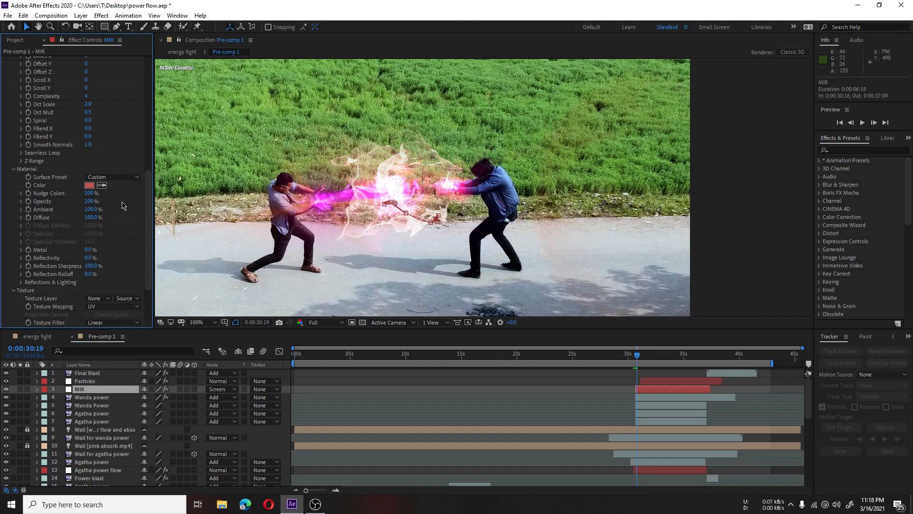
pyautogui.scroll(10, 122, 206)
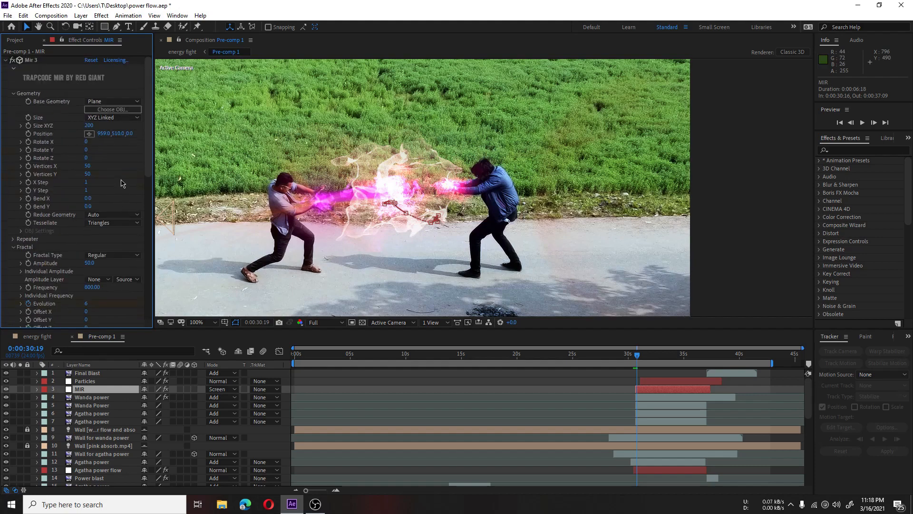
# Step: Inspect the Particles layer's Particular Emitter and Particle settings with the composition at 0:00:31:06
pyautogui.click(669, 381)
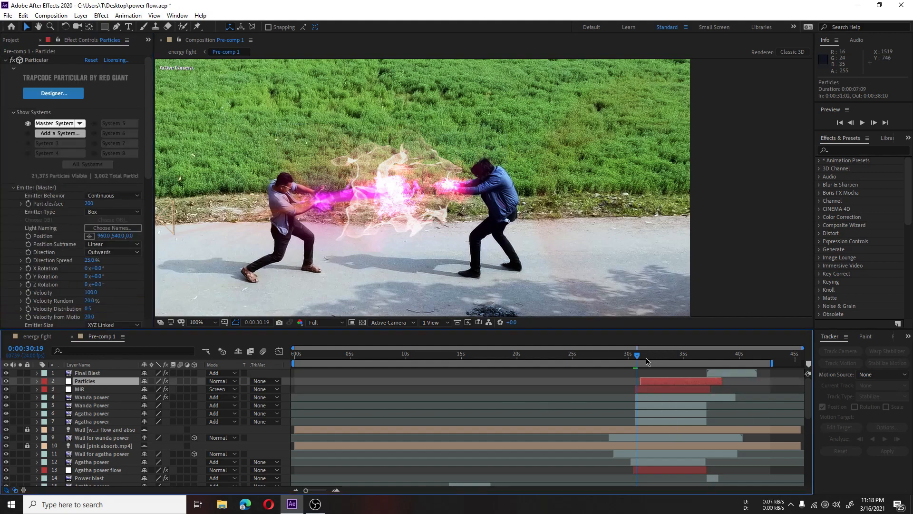
pyautogui.moveTo(638, 356); pyautogui.dragTo(643, 356)
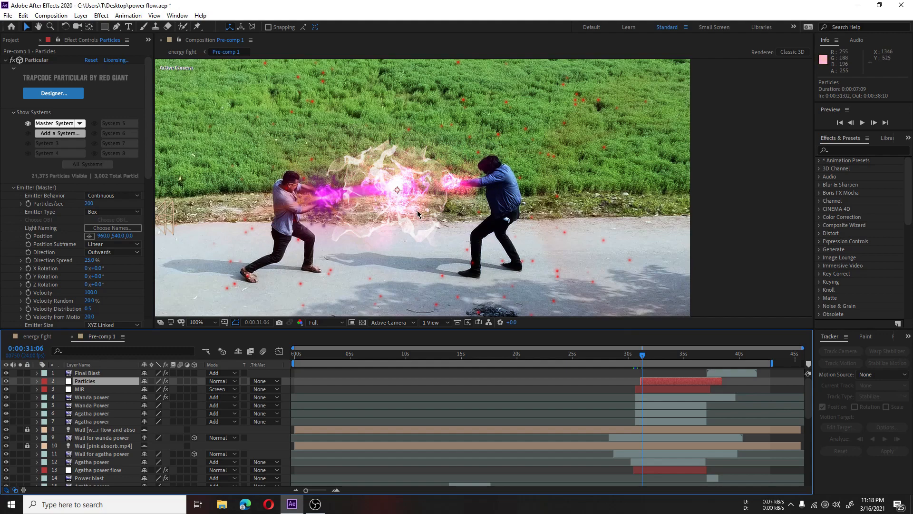
pyautogui.scroll(-3, 71, 209)
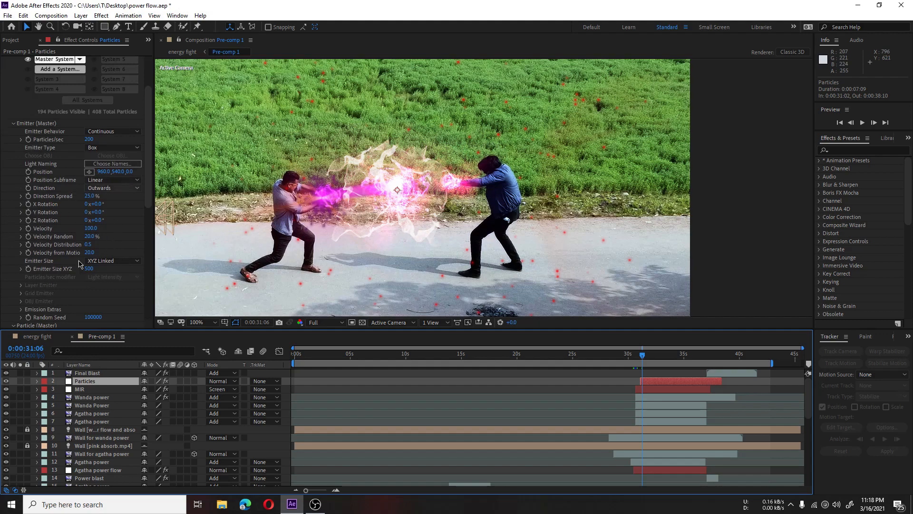
pyautogui.scroll(-3, 58, 212)
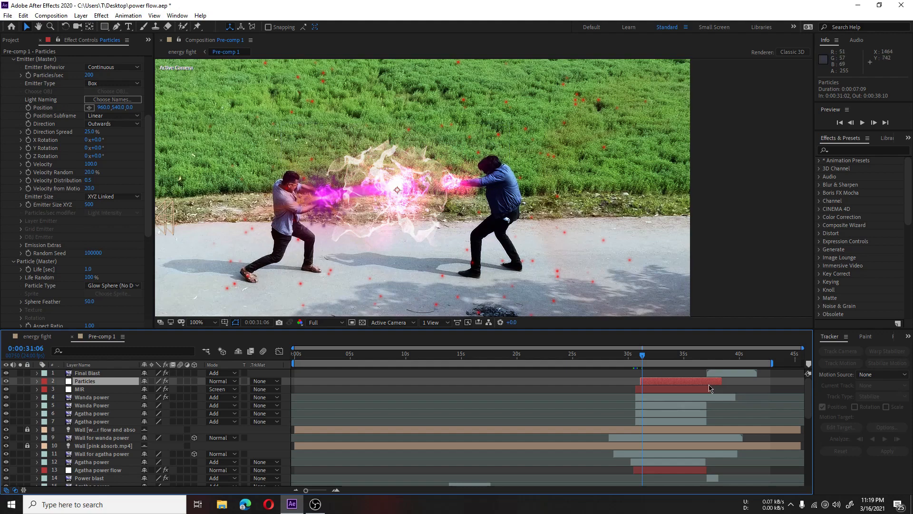
# Step: Compare the Final Blast layer at 0:00:37:14 with its Turbulent Displace effect off and on
pyautogui.click(726, 358)
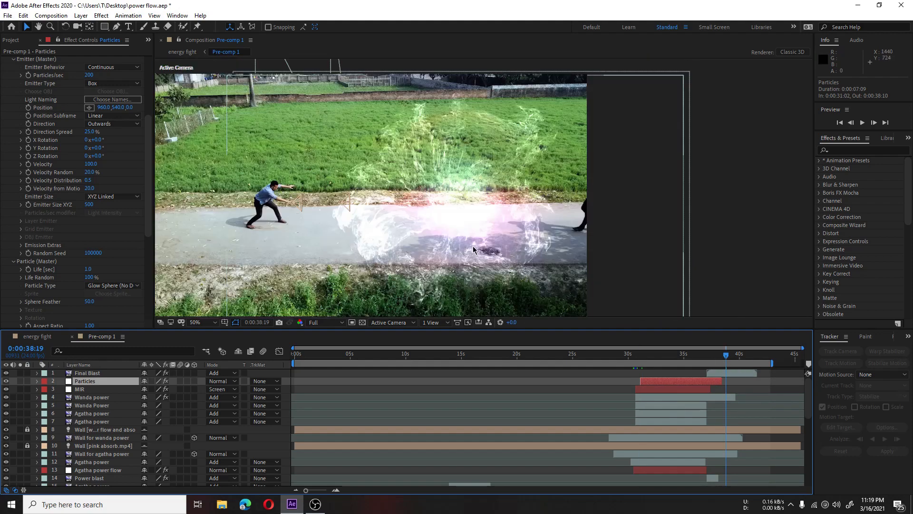
pyautogui.click(713, 358)
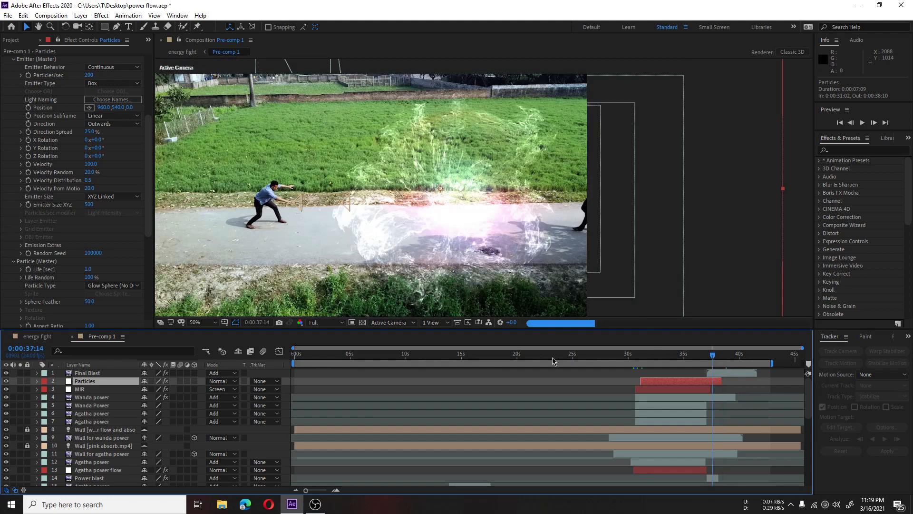
pyautogui.click(89, 376)
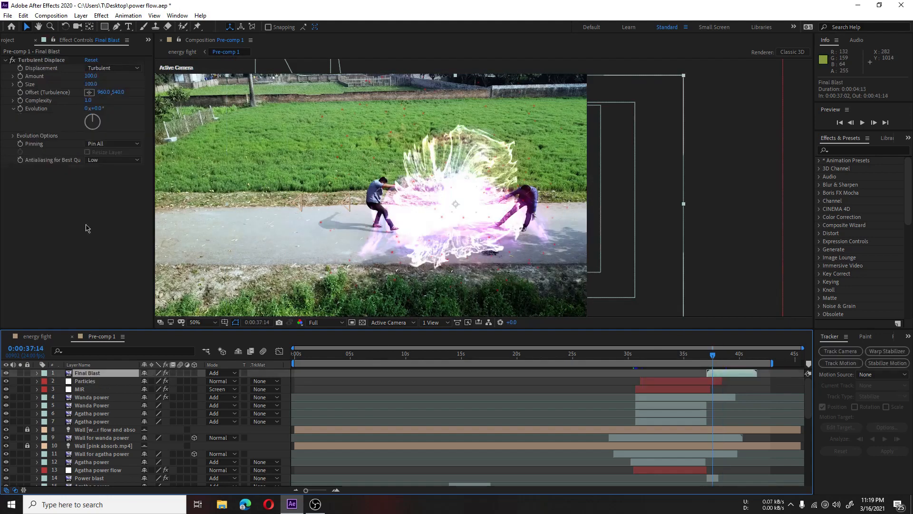
pyautogui.click(41, 61)
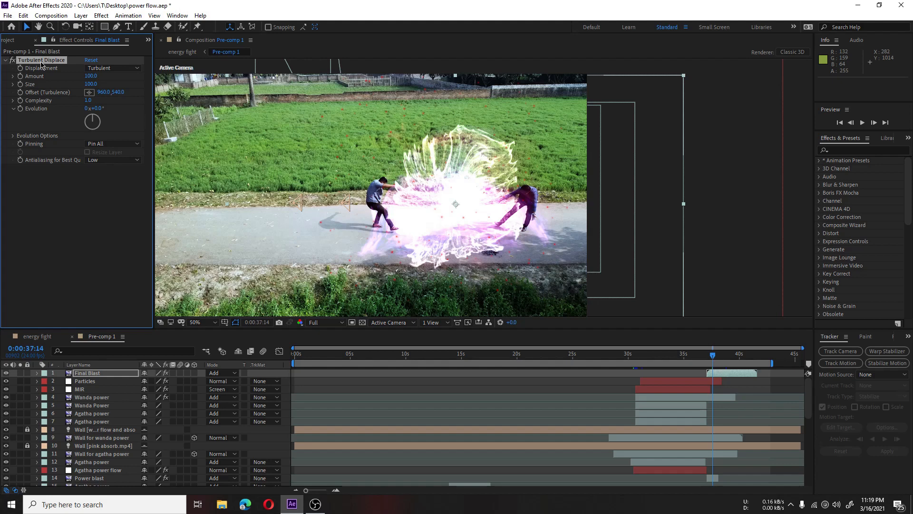
pyautogui.click(13, 60)
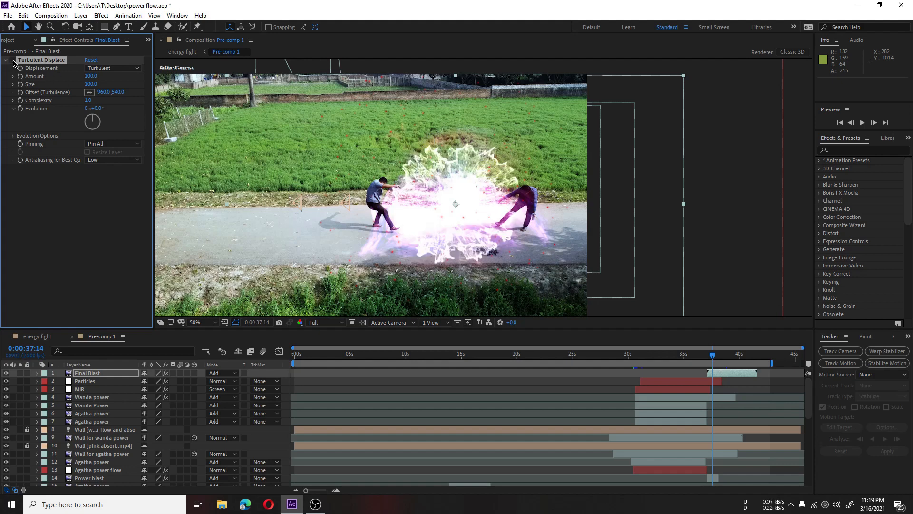
pyautogui.click(12, 60)
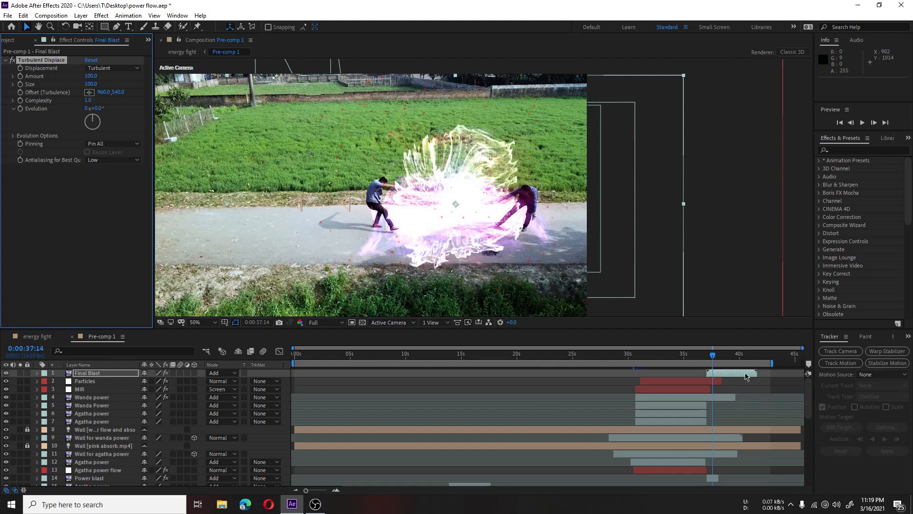
# Step: Examine the Power blast layer's Turbulent Displace effect and its Scale and Opacity keyframes
pyautogui.scroll(-3, 723, 460)
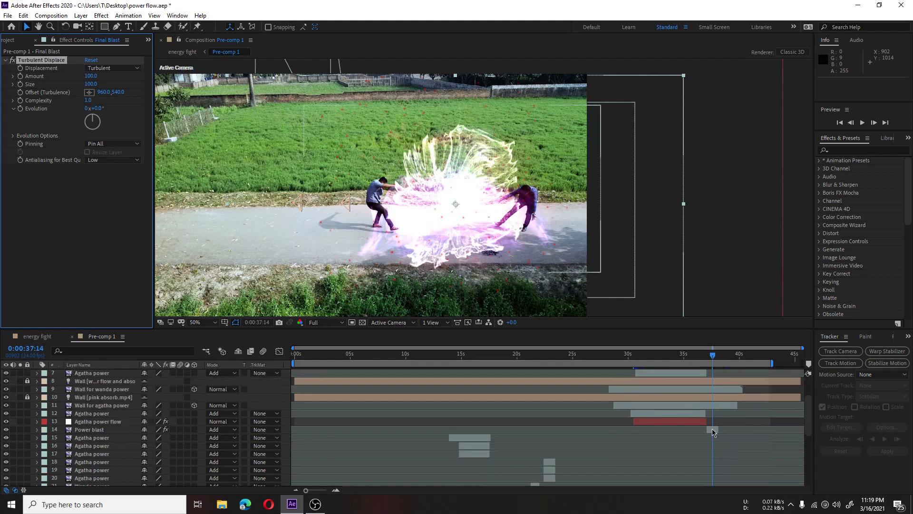
pyautogui.click(712, 429)
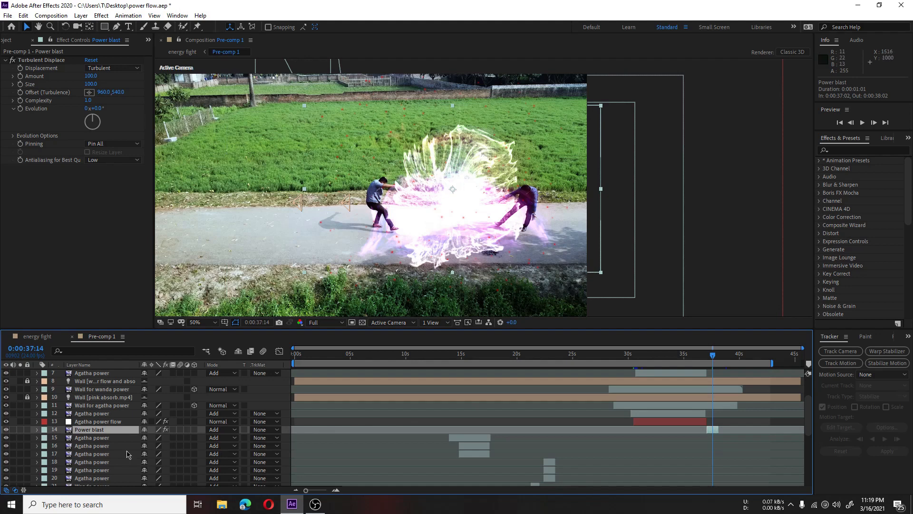
pyautogui.click(36, 430)
pyautogui.scroll(-3, 63, 402)
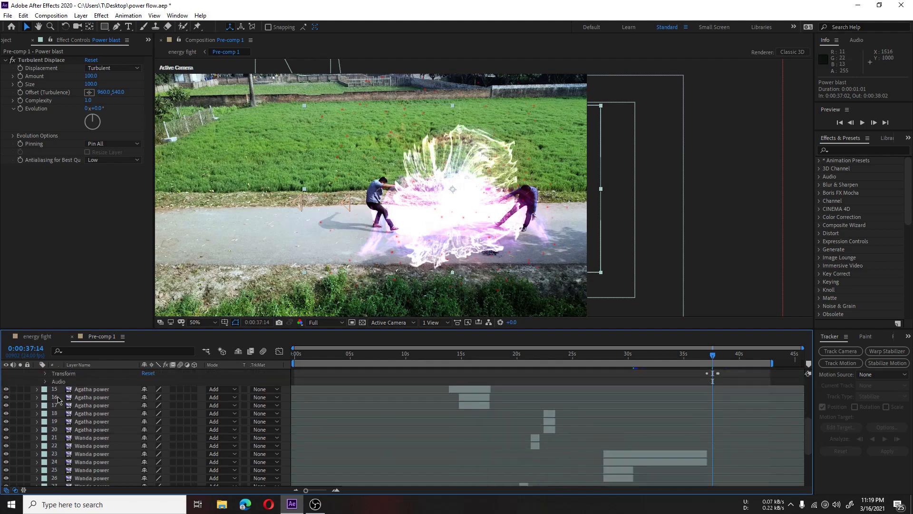
pyautogui.click(46, 374)
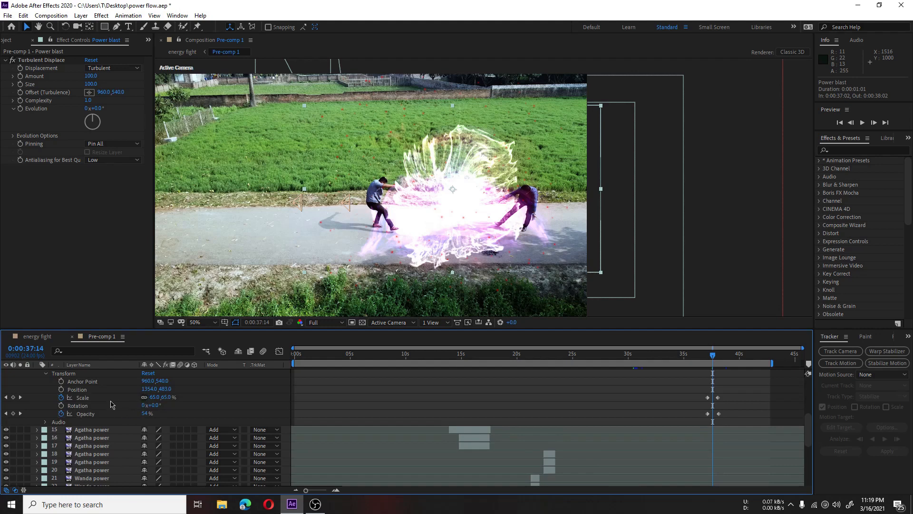
pyautogui.scroll(1, 112, 428)
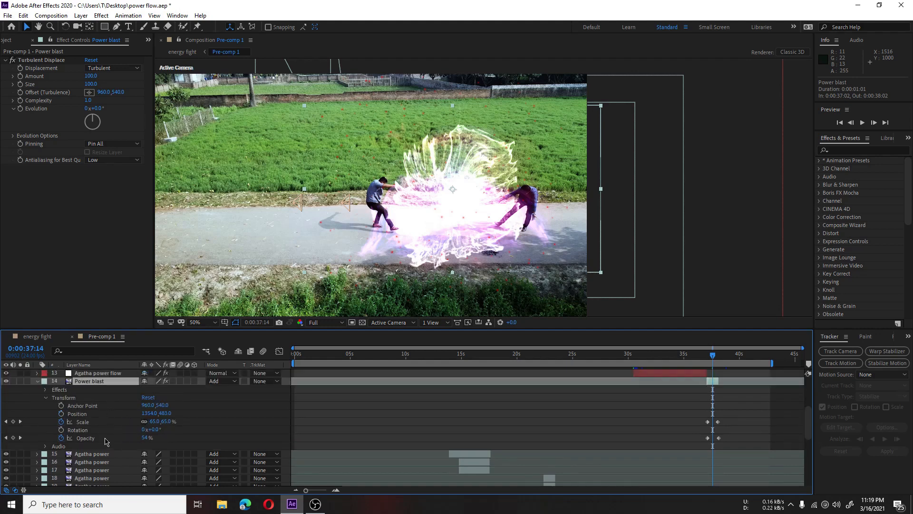
pyautogui.click(105, 438)
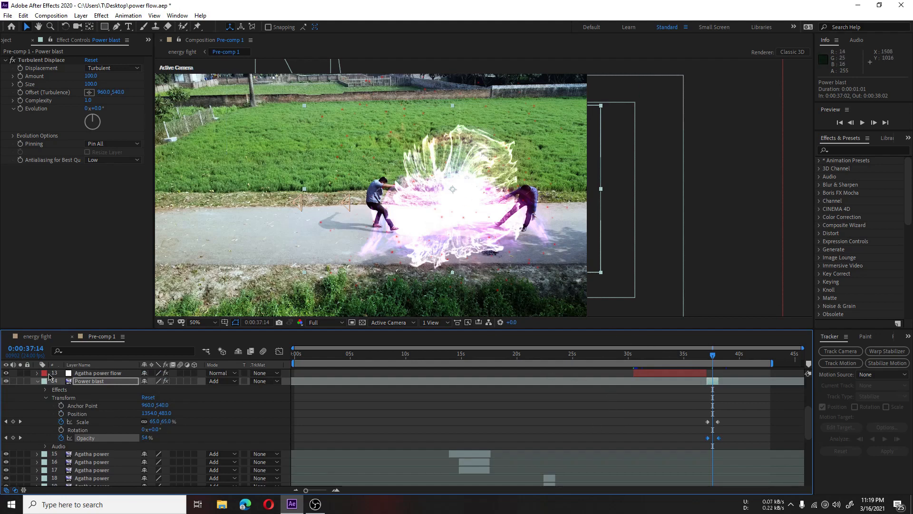
pyautogui.click(134, 425)
pyautogui.scroll(4, 133, 425)
pyautogui.scroll(-3, 92, 432)
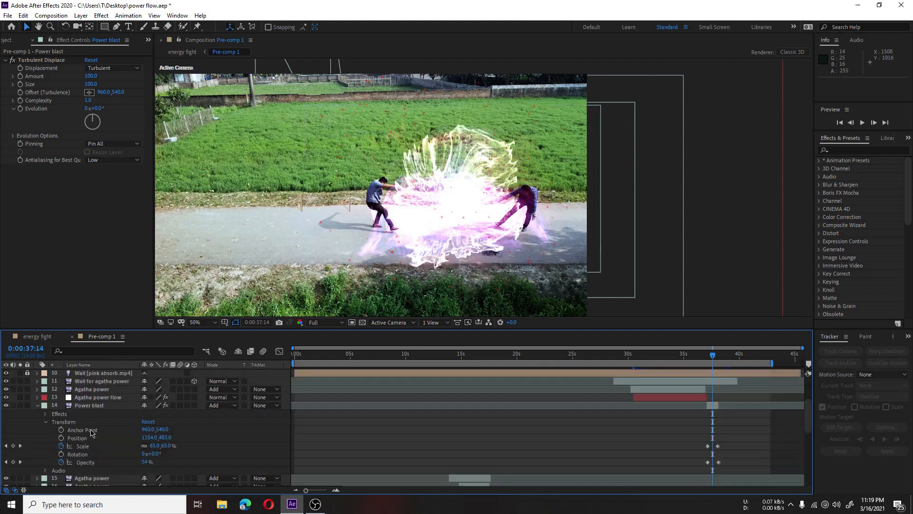
# Step: Collapse the Power blast properties and preview the final explosion from 0:00:37:14 to 0:00:38:13
pyautogui.click(37, 405)
pyautogui.scroll(3, 652, 404)
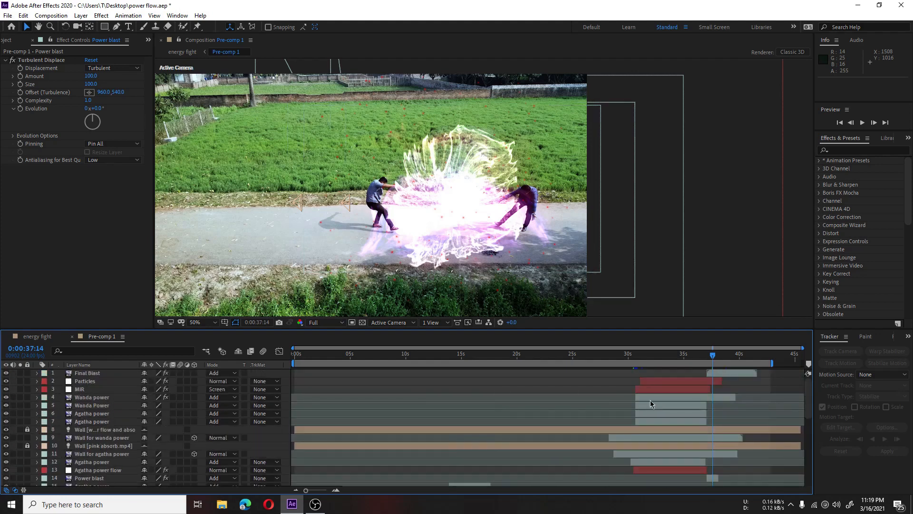
pyautogui.press('space')
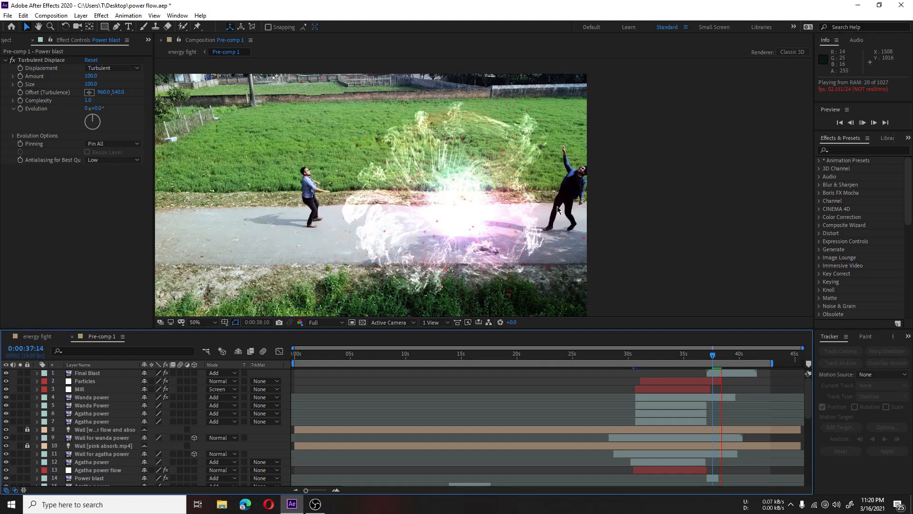
pyautogui.press('space')
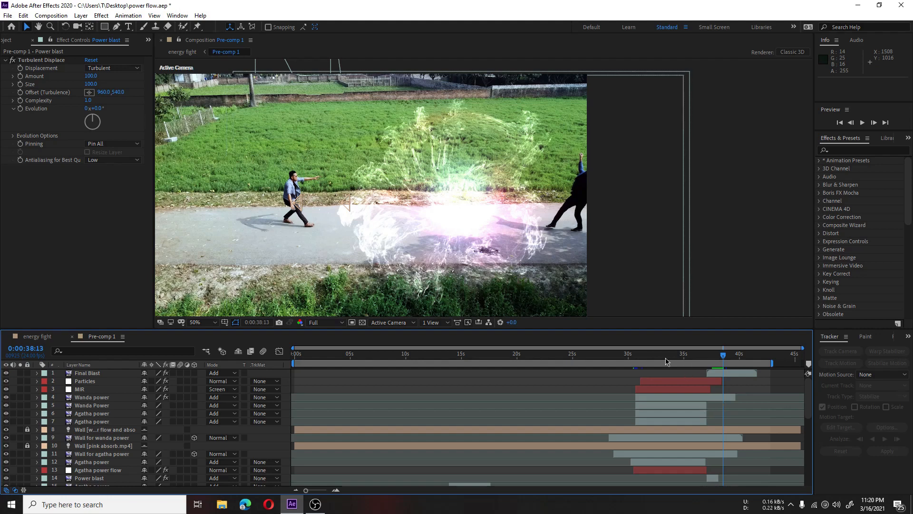
# Step: Look through the layer stack and preview the beam clash from 0:00:32:15
pyautogui.scroll(-7, 86, 427)
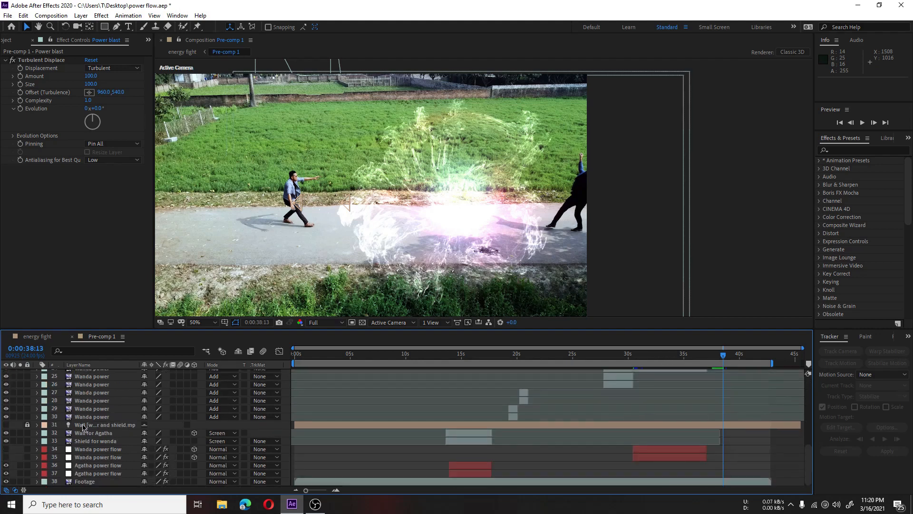
pyautogui.scroll(7, 86, 427)
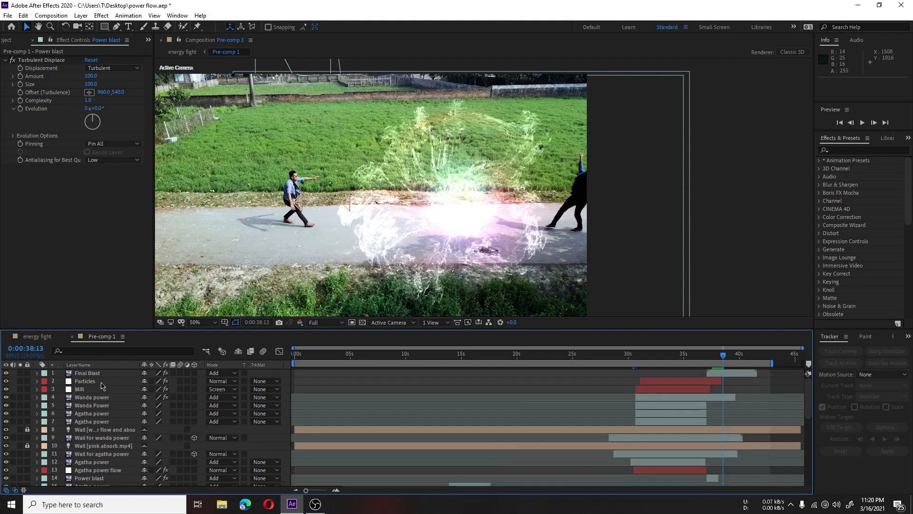
pyautogui.scroll(-5, 101, 385)
pyautogui.scroll(5, 106, 418)
pyautogui.click(658, 356)
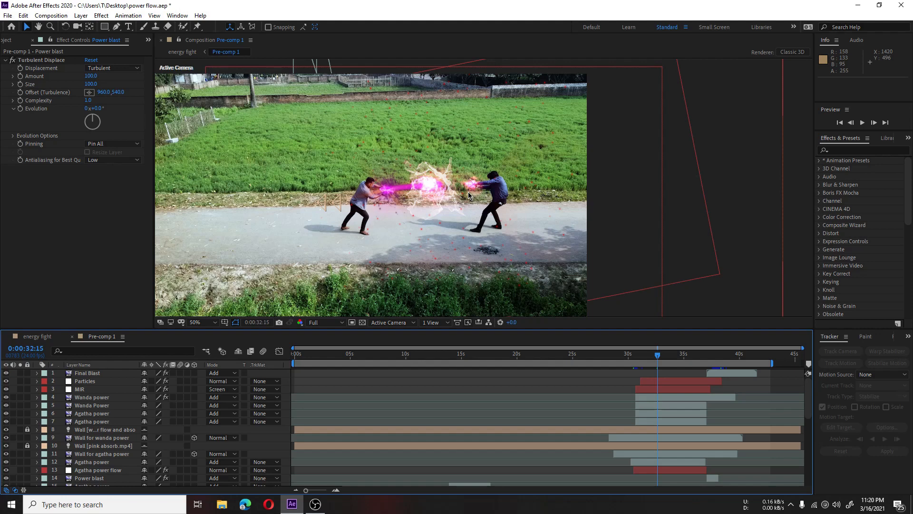
pyautogui.press('space')
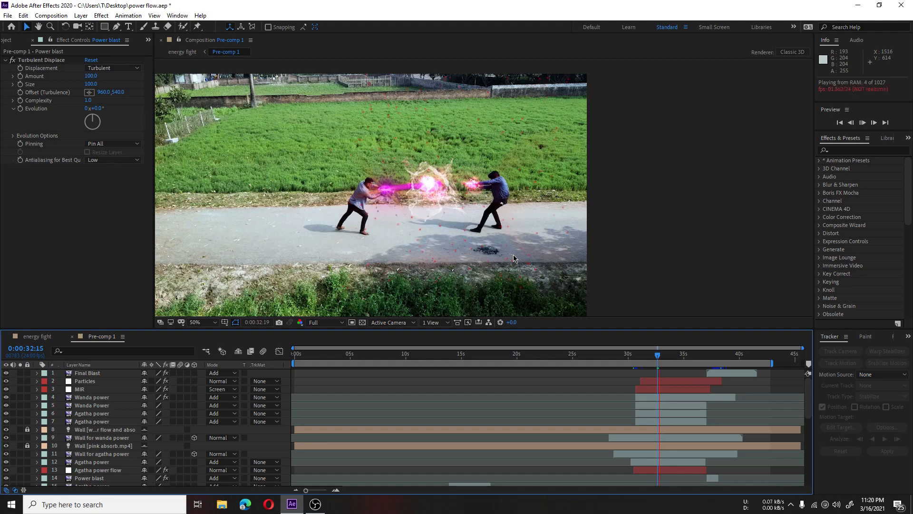
pyautogui.press('space')
# Step: Make both Wanda power flow layers (34 and 35) visible with the composition at 0:00:33:21
pyautogui.click(672, 359)
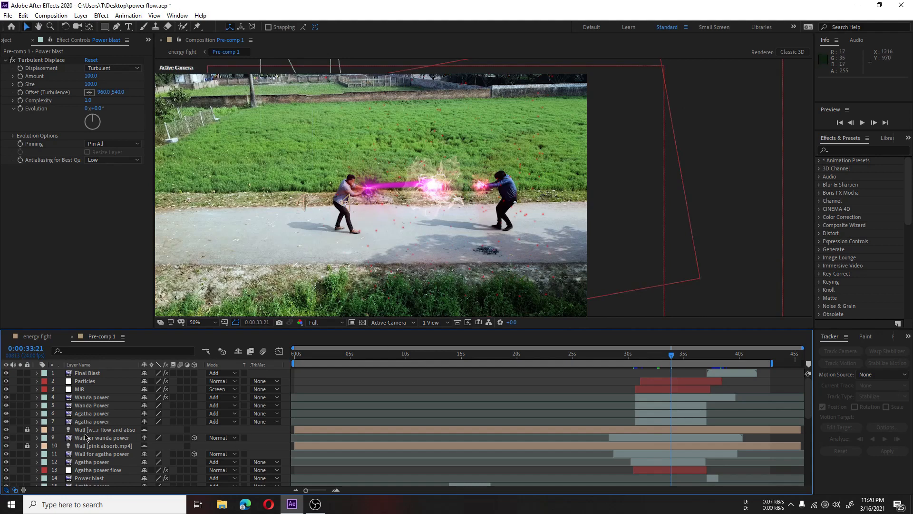
pyautogui.scroll(-8, 42, 483)
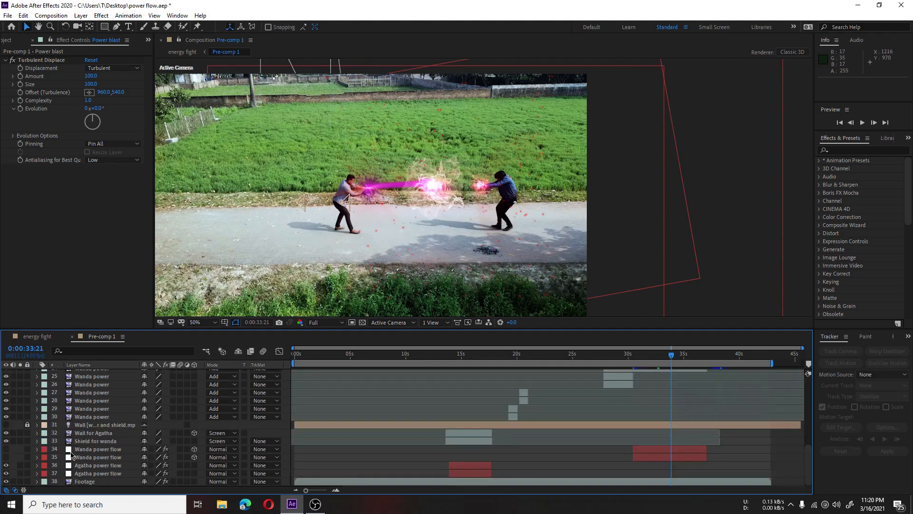
pyautogui.click(6, 449)
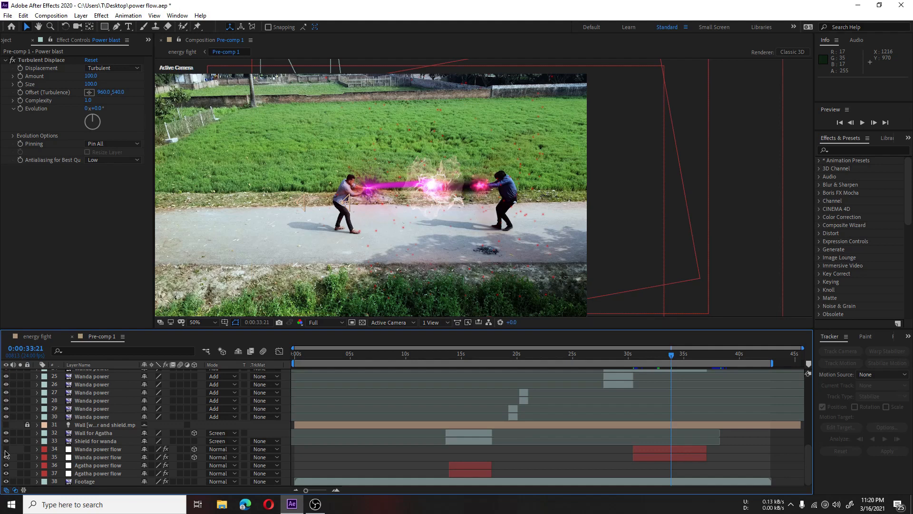
pyautogui.click(6, 450)
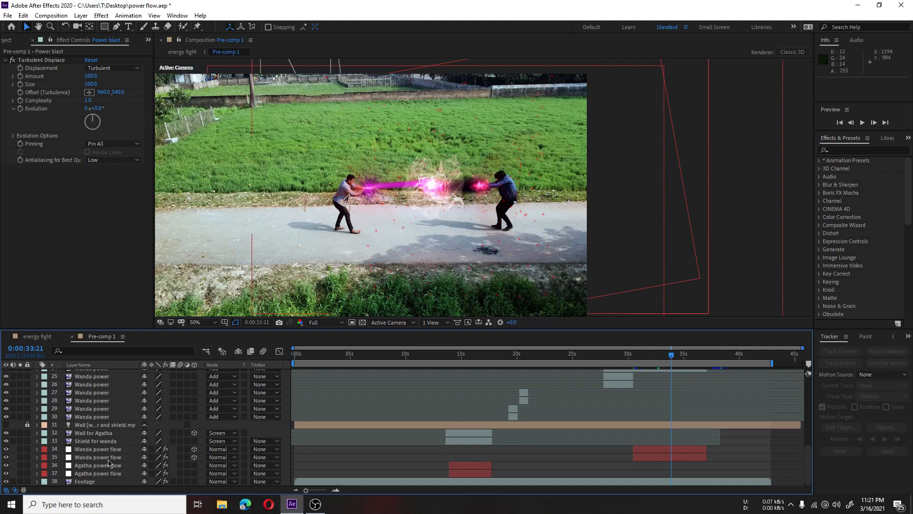
# Step: Hide the two locked wall light layers, number 10 for the pink absorb clip and number 8 for Wanda's power flow
pyautogui.scroll(2, 493, 205)
pyautogui.scroll(-1, 493, 194)
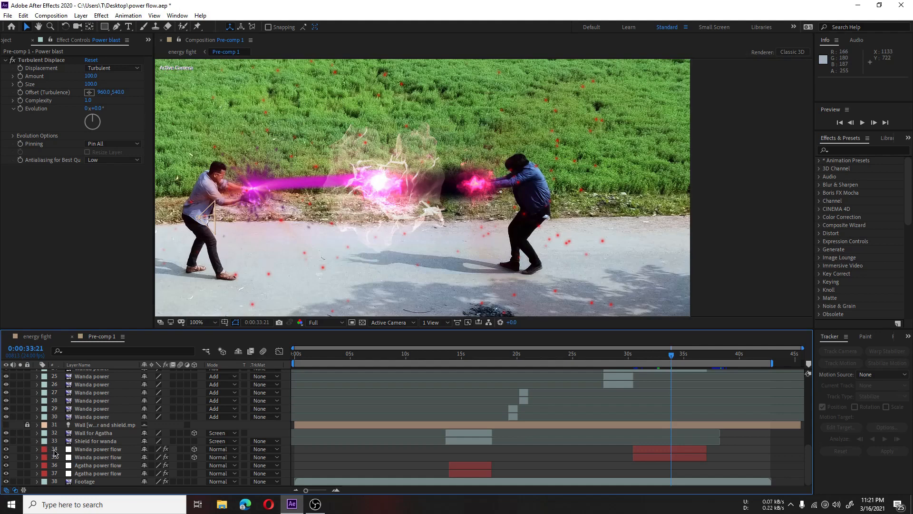
pyautogui.scroll(10, 54, 451)
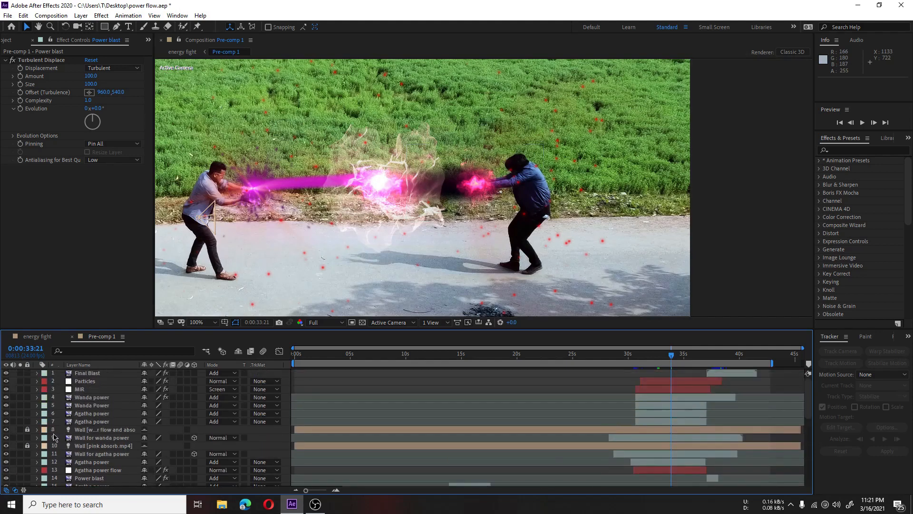
pyautogui.scroll(-2, 54, 437)
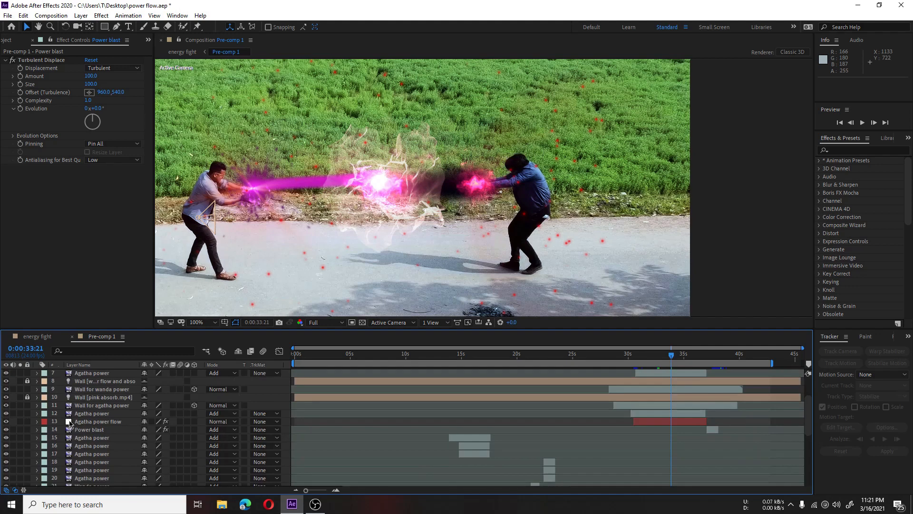
pyautogui.click(6, 397)
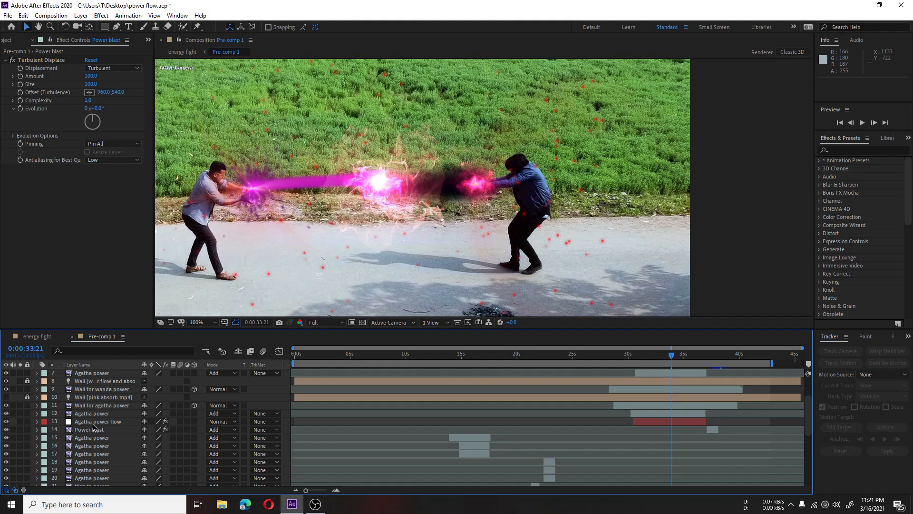
pyautogui.scroll(3, 107, 423)
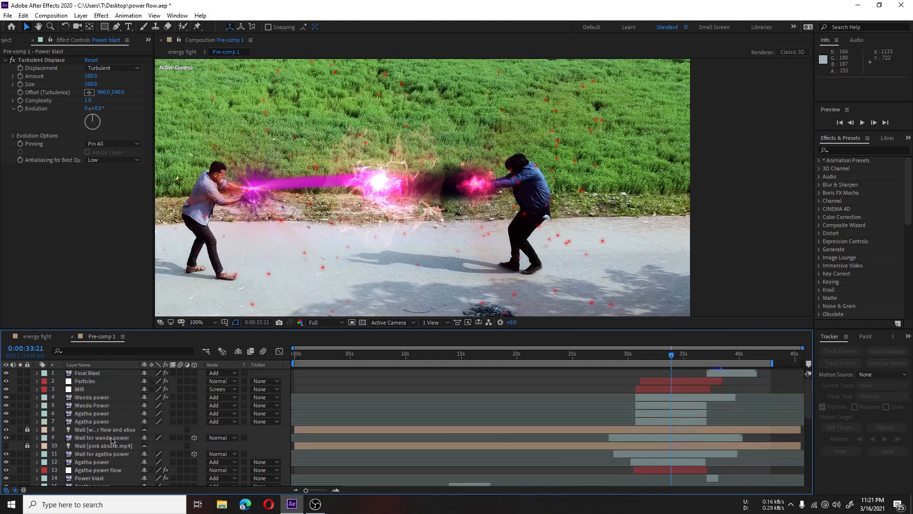
pyautogui.click(7, 430)
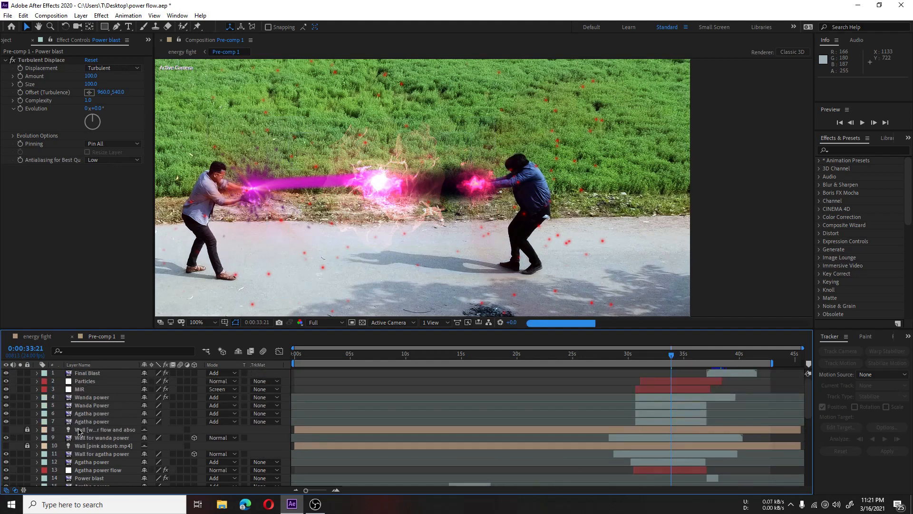
pyautogui.scroll(-2, 80, 428)
pyautogui.scroll(2, 83, 423)
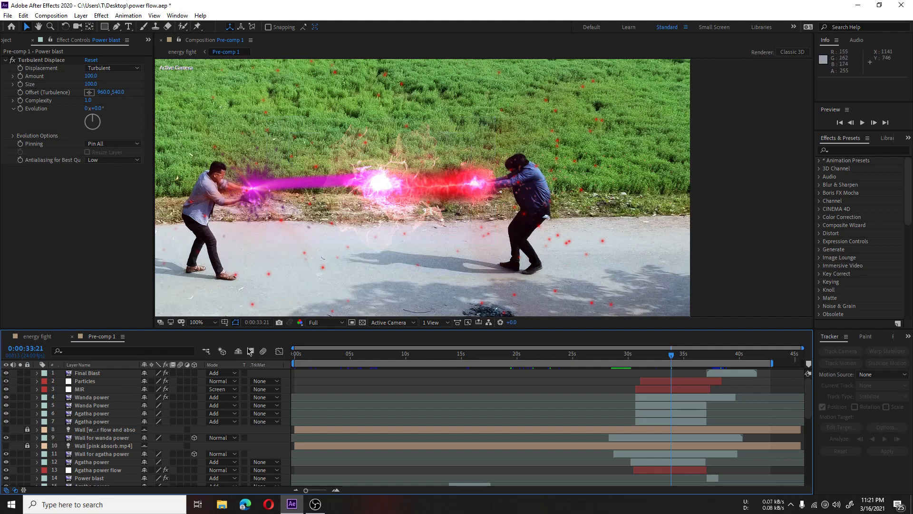
# Step: Select the Wanda power flow layer 34 and examine its Particular Emitter settings
pyautogui.scroll(-8, 109, 438)
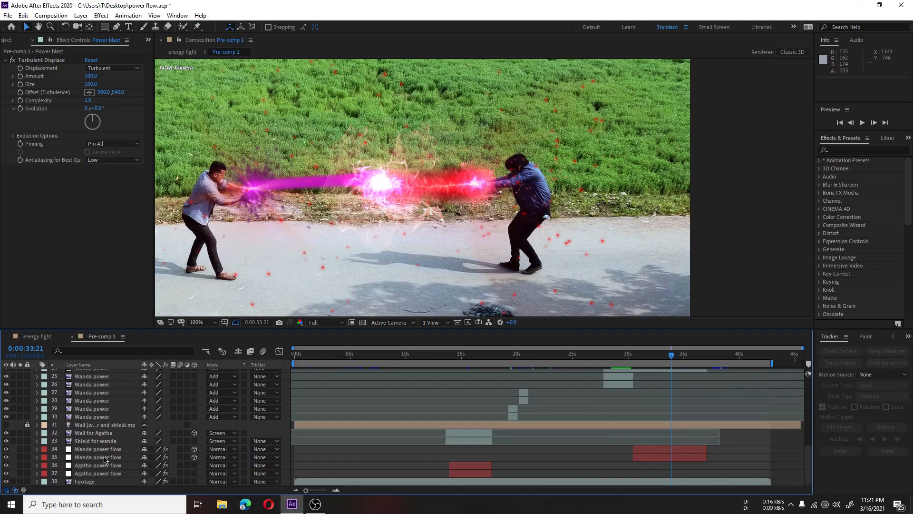
pyautogui.click(98, 449)
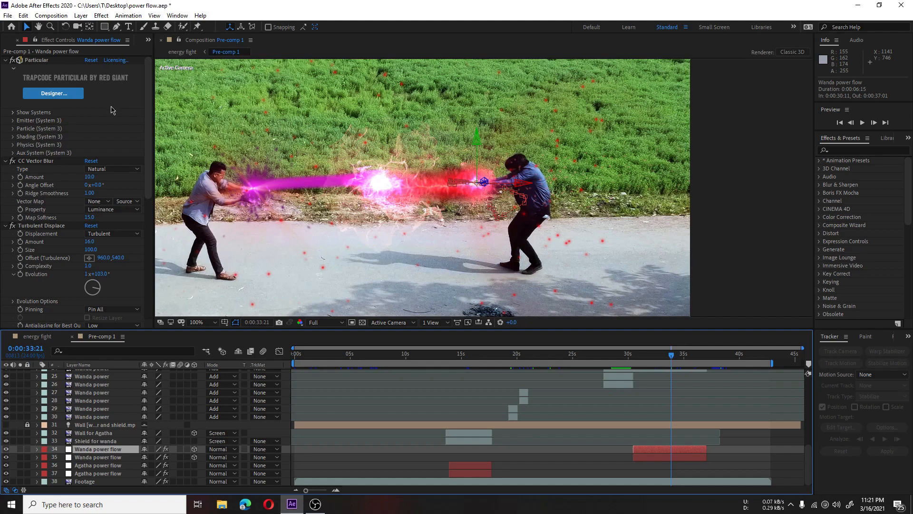
pyautogui.click(13, 120)
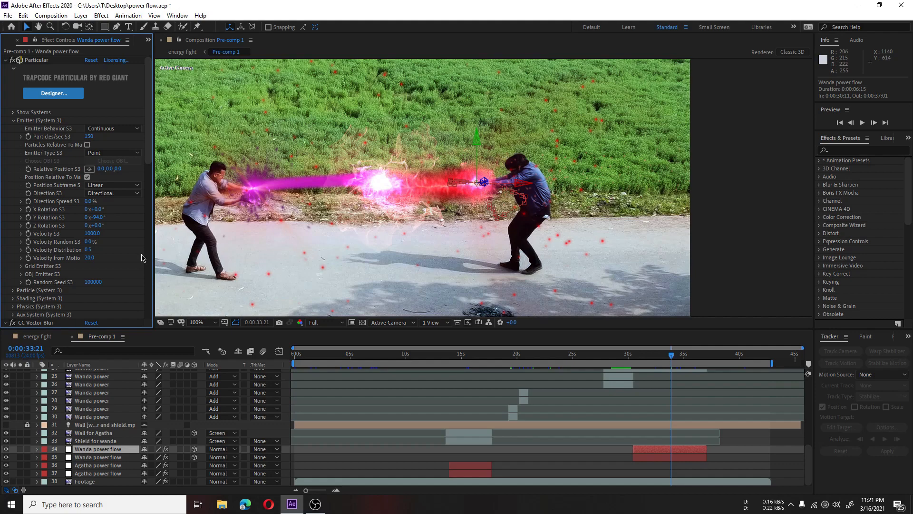
pyautogui.scroll(-5, 93, 188)
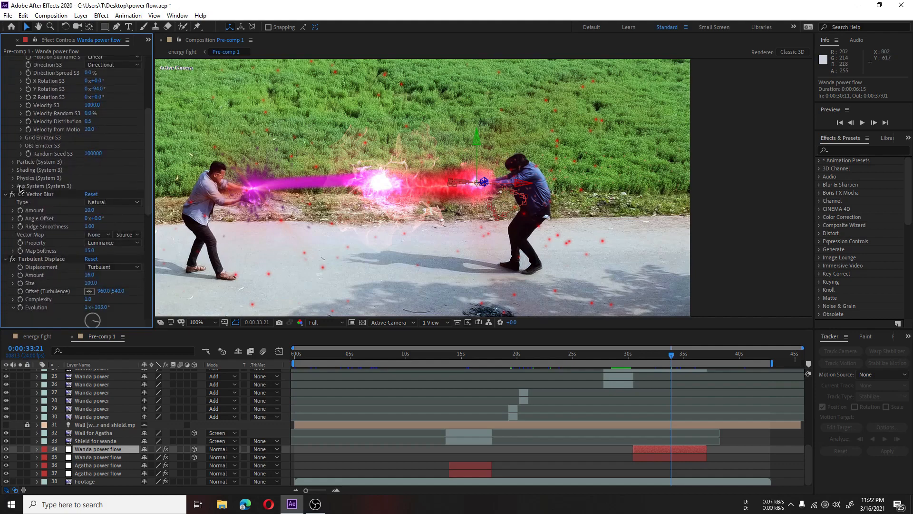
# Step: Inspect the layer's Particular Physics Bounce settings, including the Collision Event and Wall Layer options
pyautogui.click(13, 177)
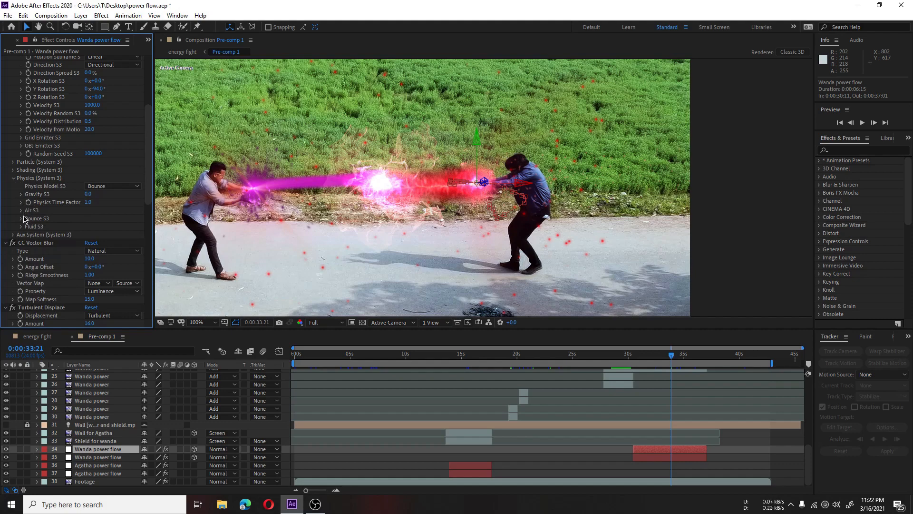
pyautogui.click(21, 219)
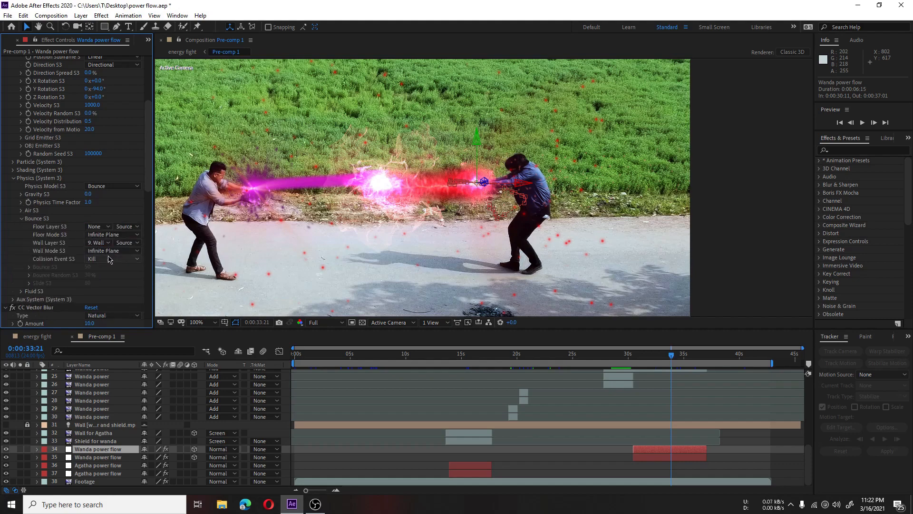
pyautogui.click(115, 259)
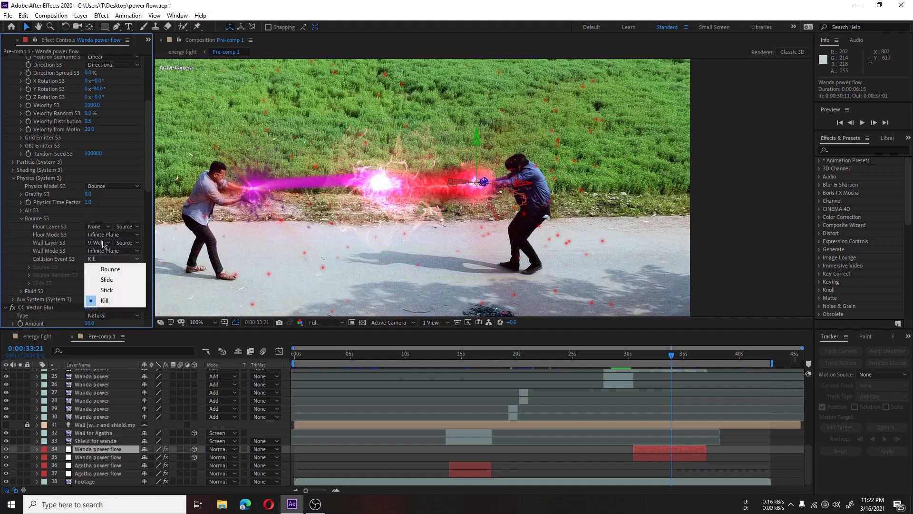
pyautogui.click(103, 244)
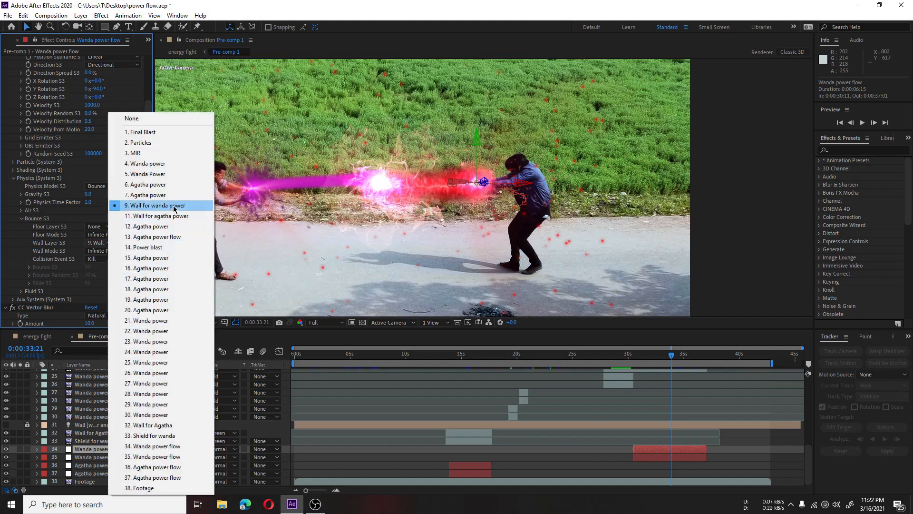
pyautogui.click(14, 239)
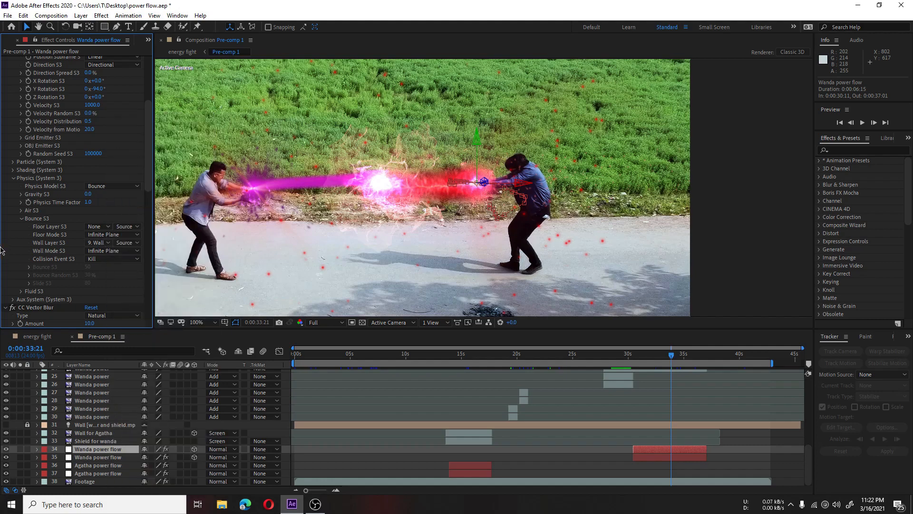
pyautogui.scroll(5, 6, 233)
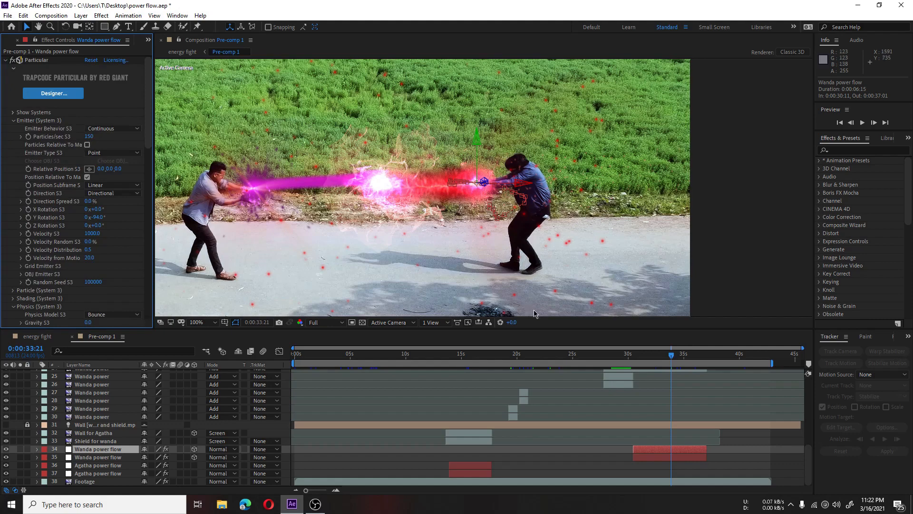
# Step: Compare the layers' source names with their layer names, then select the Final Blast layer
pyautogui.scroll(-2, 387, 212)
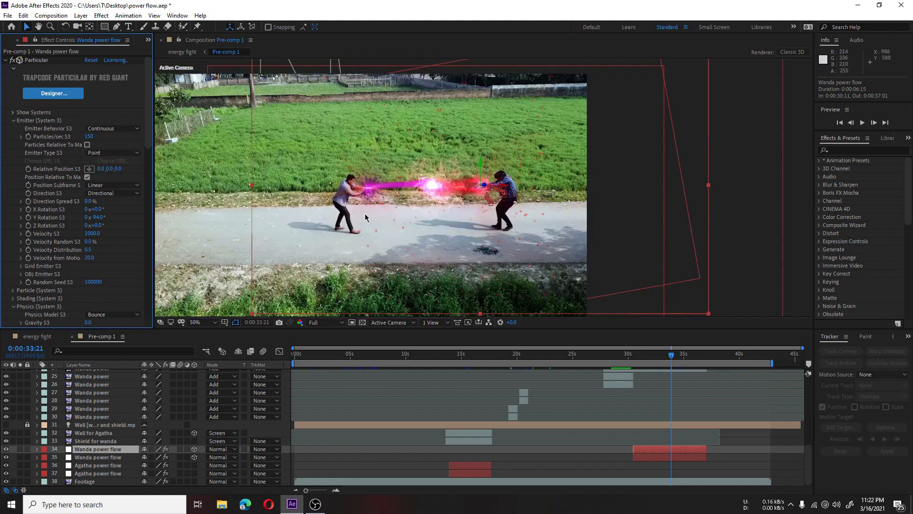
pyautogui.scroll(8, 585, 430)
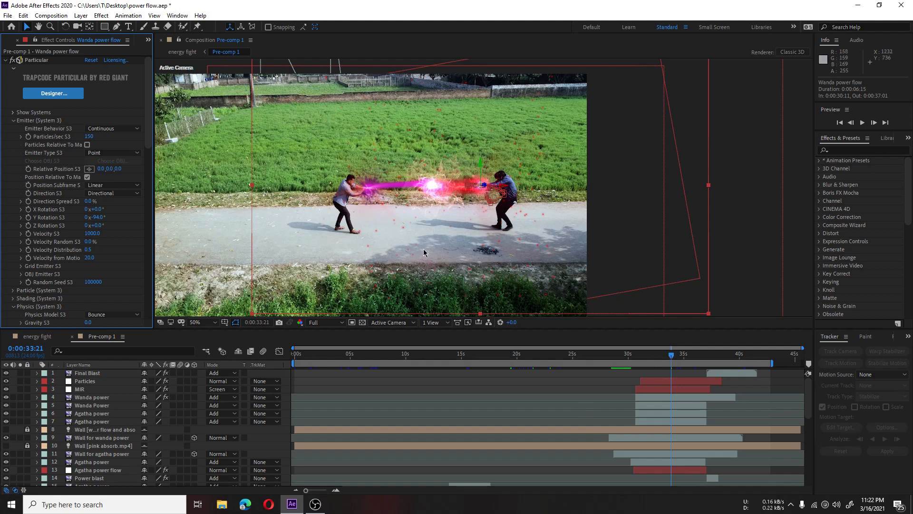
pyautogui.scroll(-8, 89, 394)
pyautogui.scroll(8, 88, 391)
pyautogui.click(99, 367)
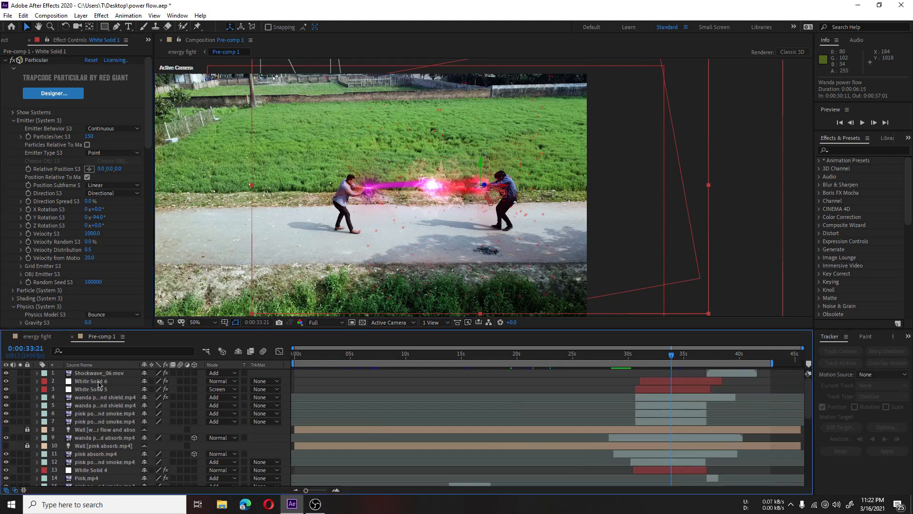
pyautogui.click(93, 366)
pyautogui.click(93, 374)
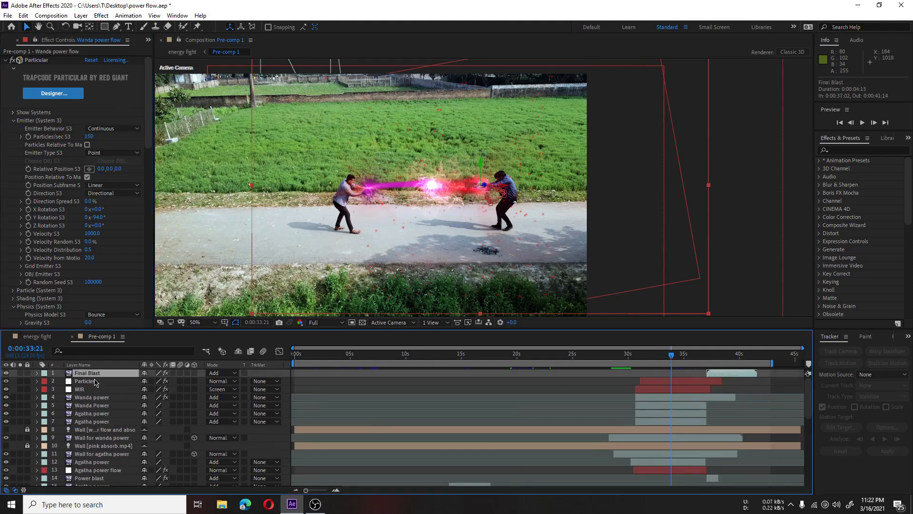